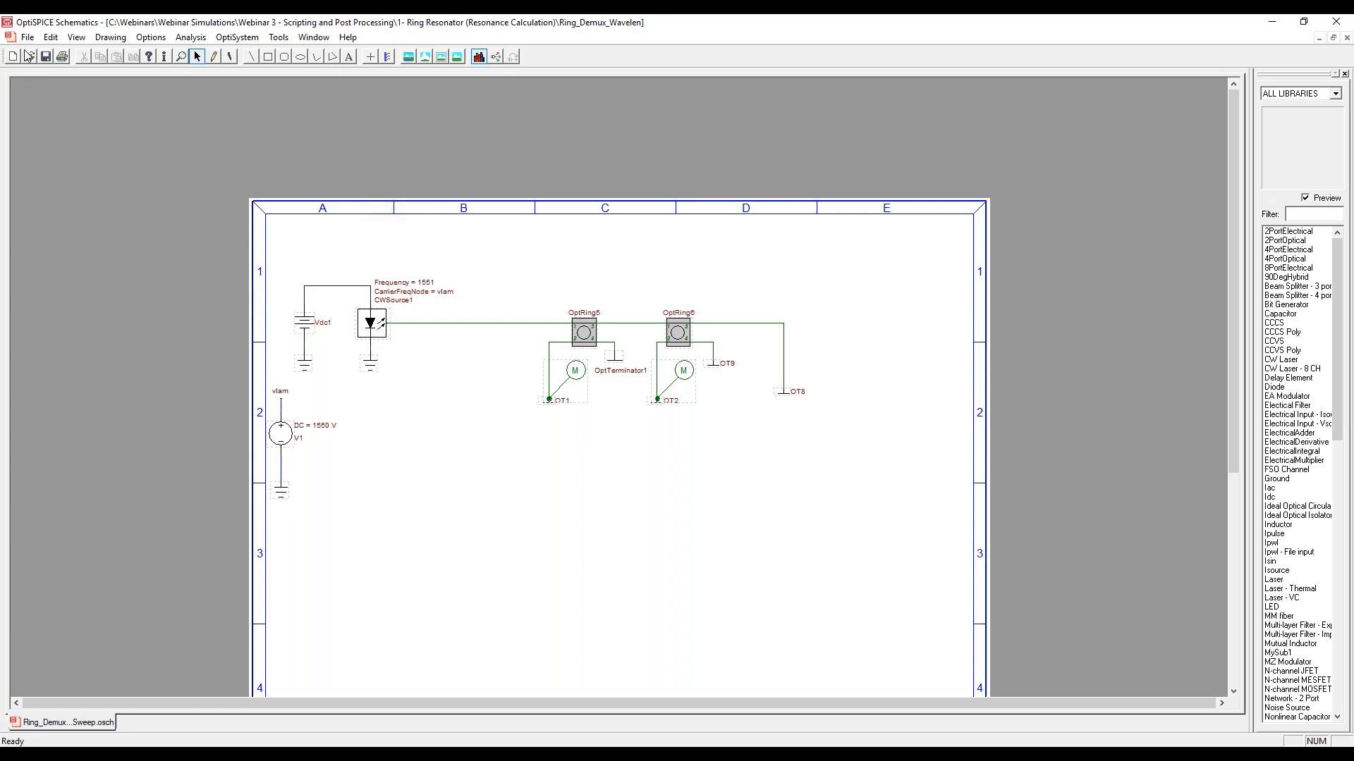
Open PythonPostProcessingExample2.osch from Webinar Simulations, Webinar 3 - Scripting and Post Processing, 2-TWModulator, 2 - AC.
click(28, 56)
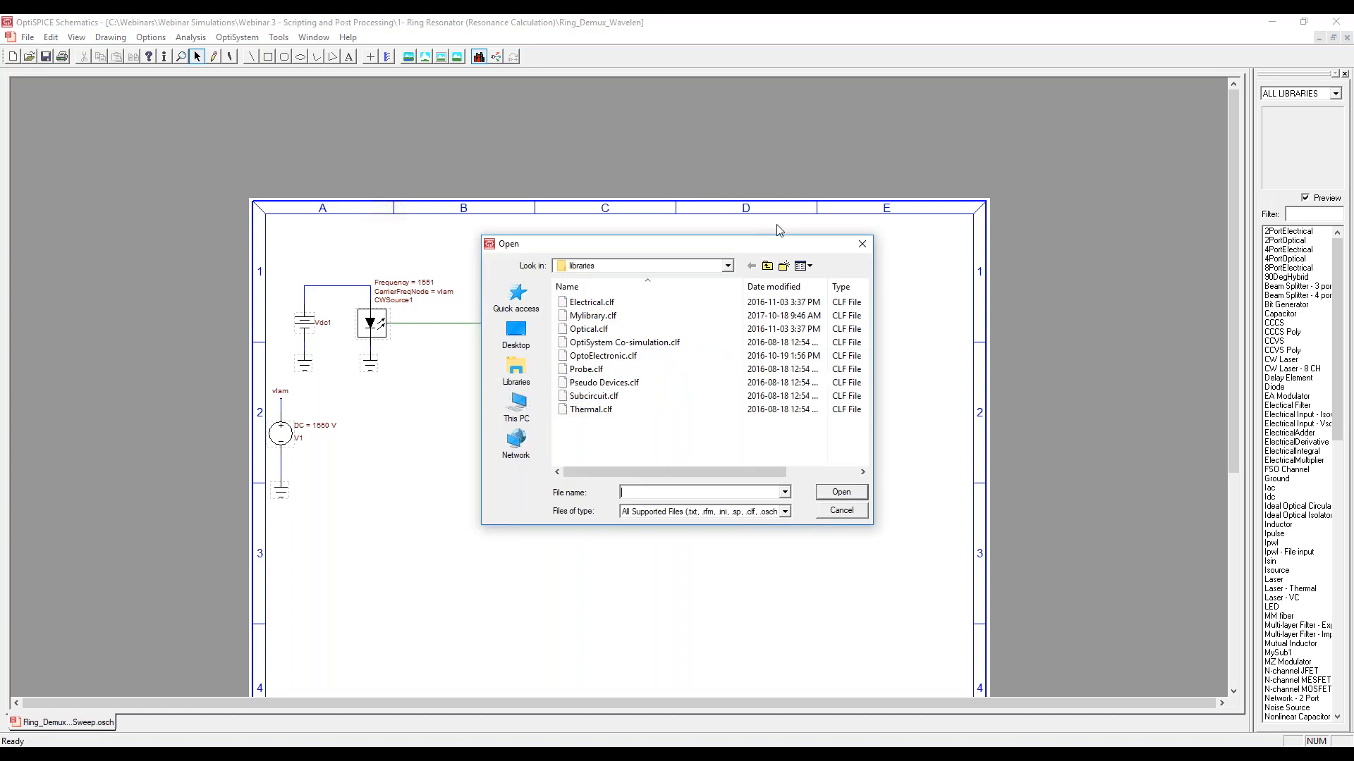
double_click(768, 268)
click(768, 266)
click(768, 266)
click(768, 267)
click(769, 266)
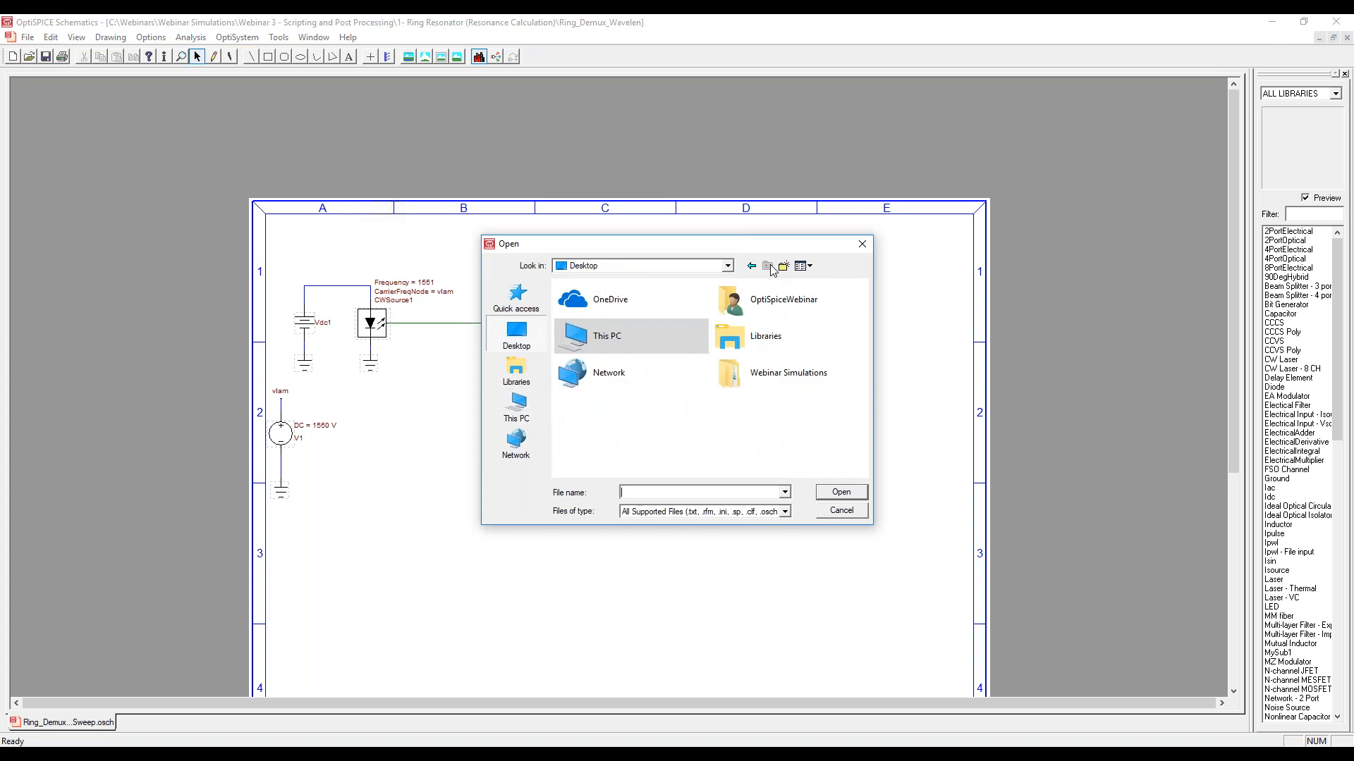
double_click(775, 368)
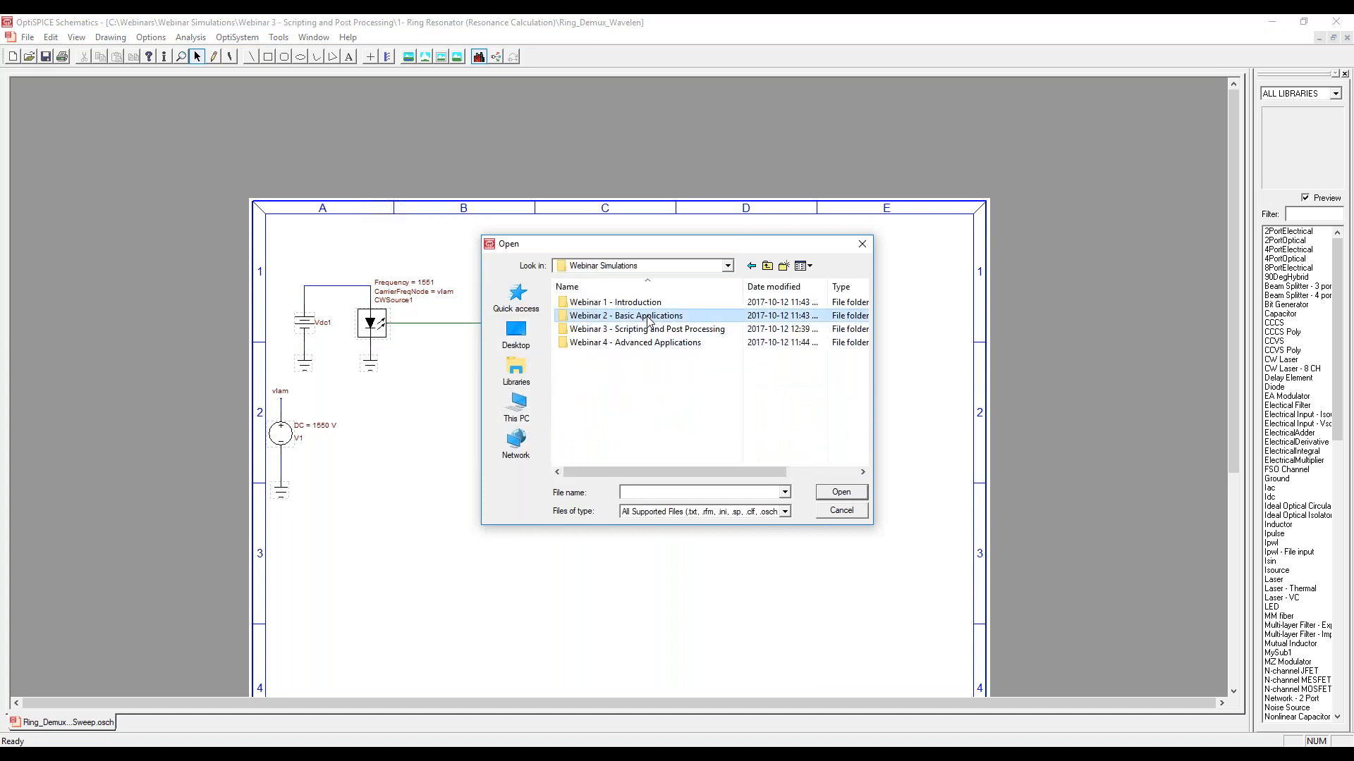
double_click(647, 329)
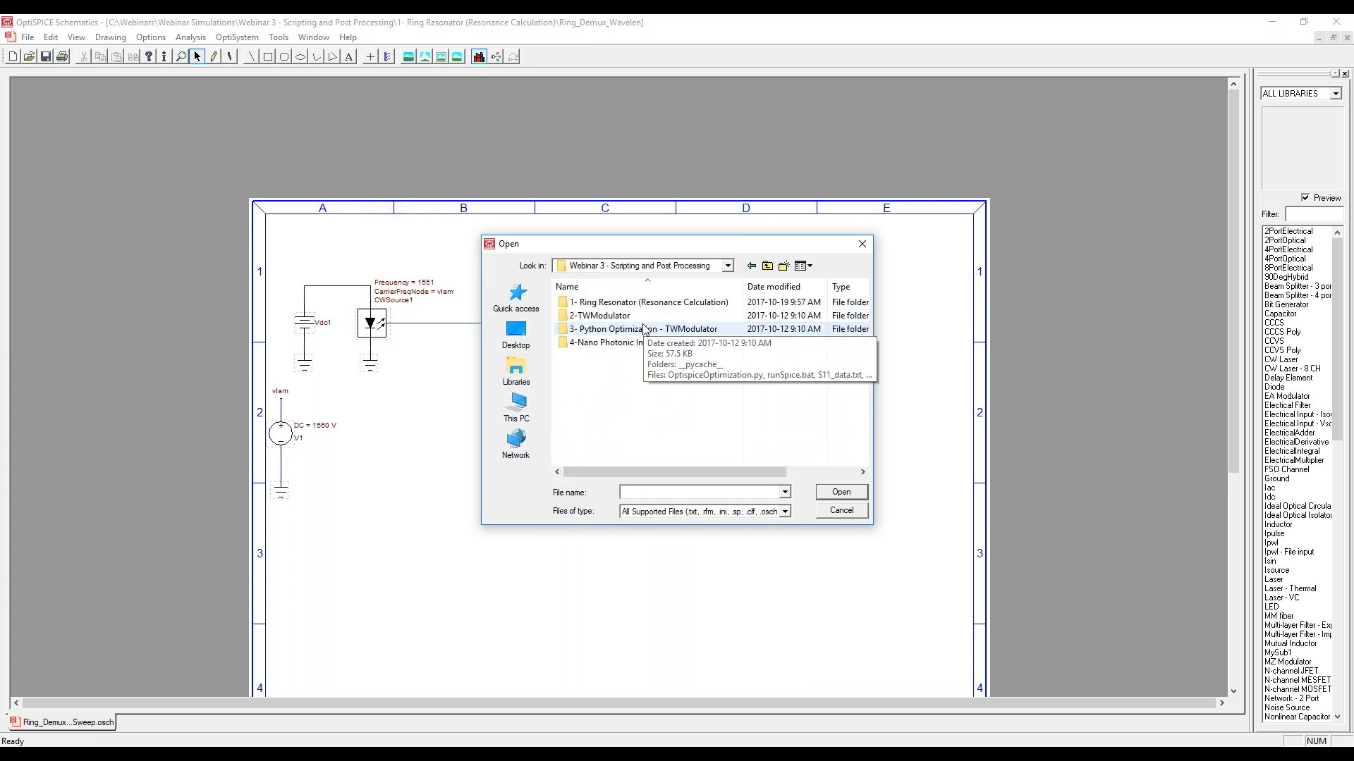
double_click(600, 315)
double_click(600, 316)
double_click(596, 307)
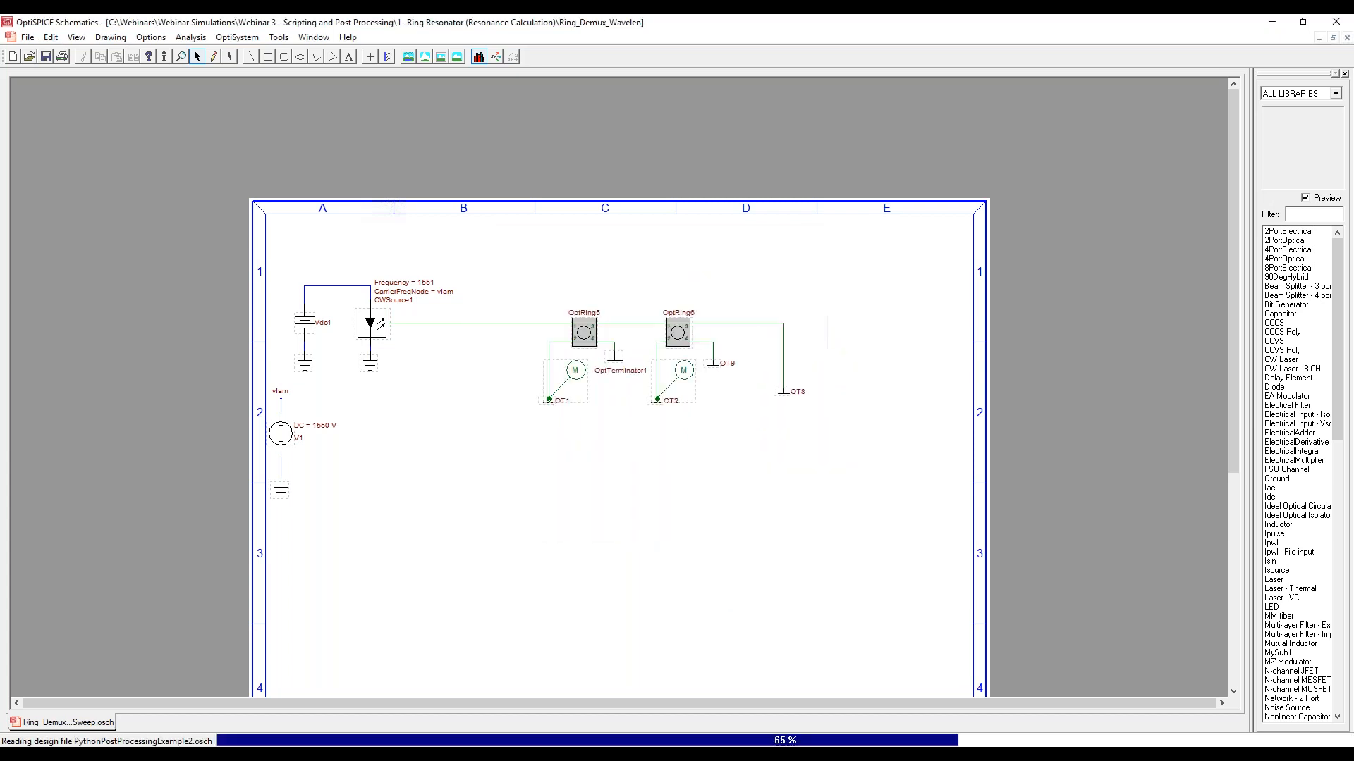
Open the simulation setup and inspect the script engine execution path and the Python file name.
double_click(672, 260)
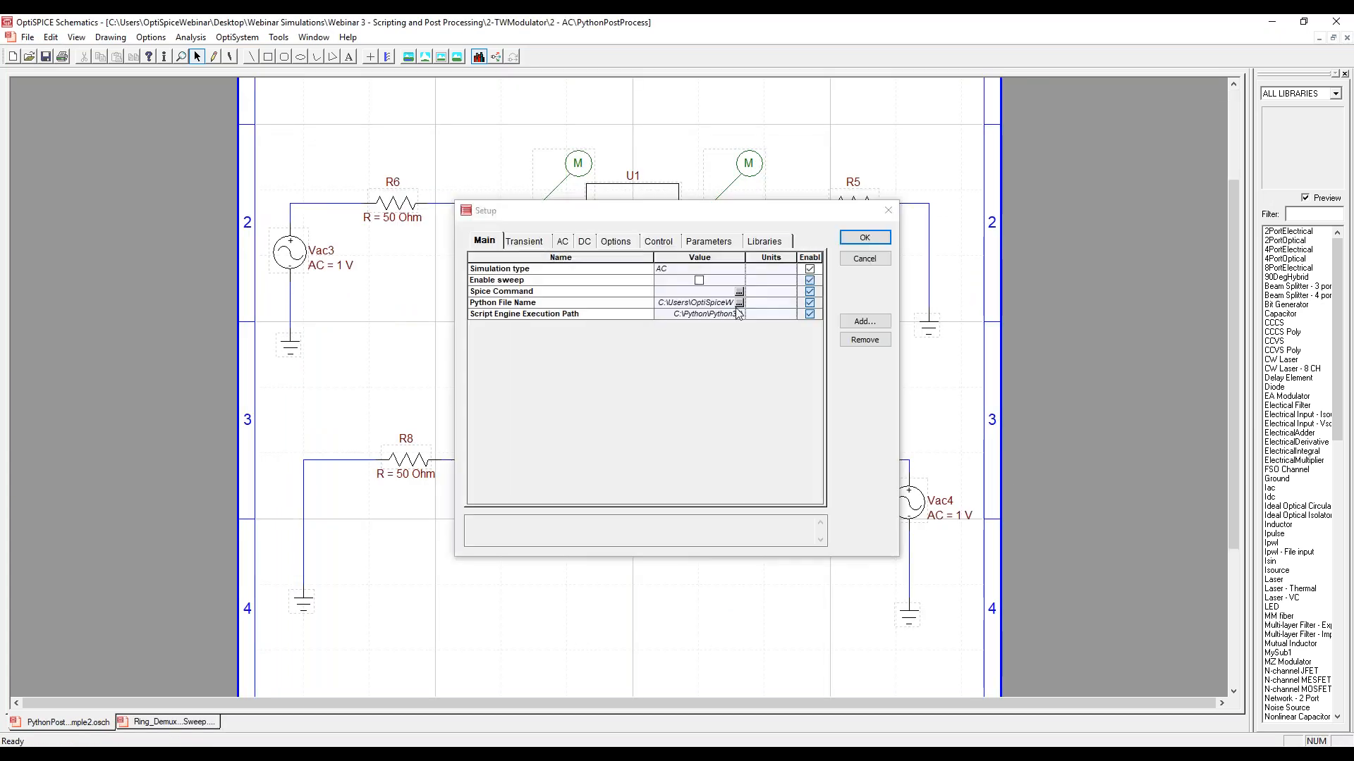
drag(676, 313, 745, 318)
click(694, 318)
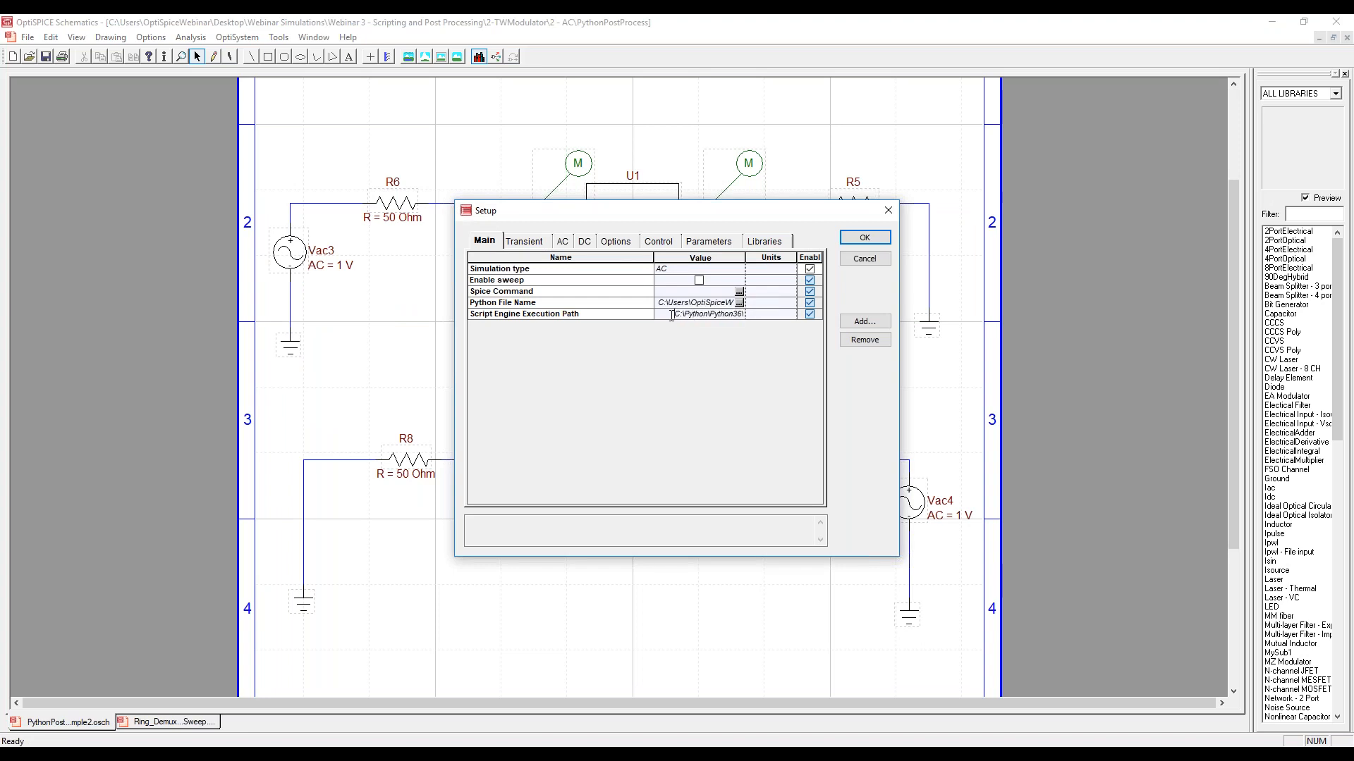
drag(672, 315, 746, 316)
click(696, 304)
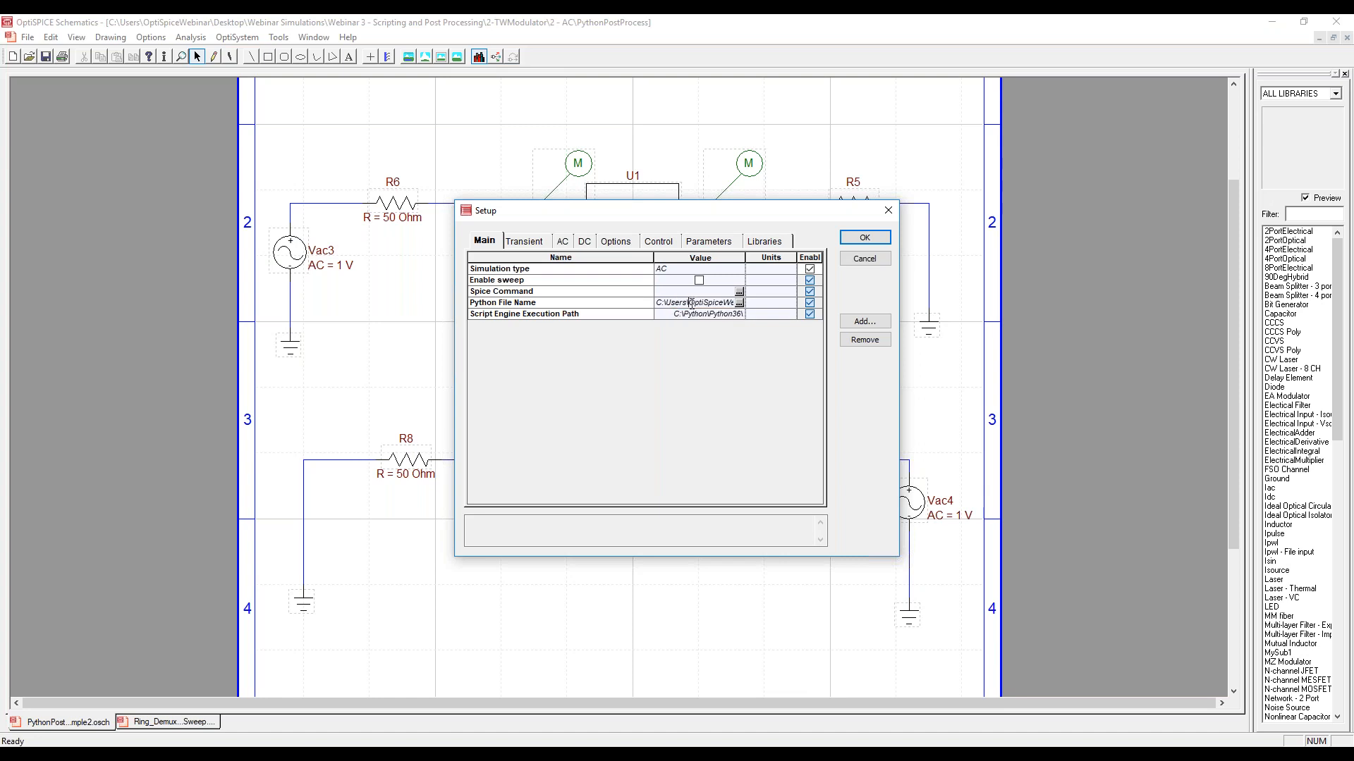
Switch to File Explorer and open SparamScript.py from the 2-TWModulator, 2 - AC folder in Notepad++.
click(154, 752)
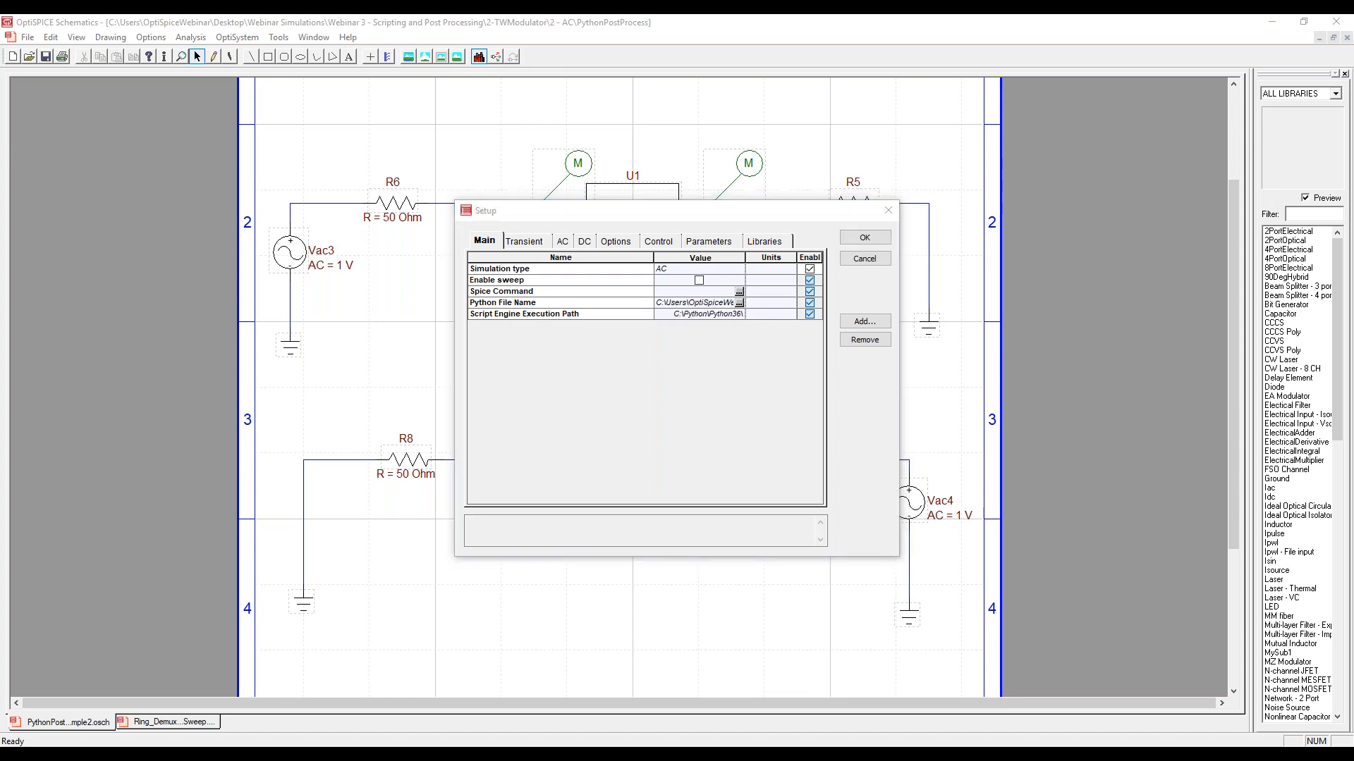
click(784, 212)
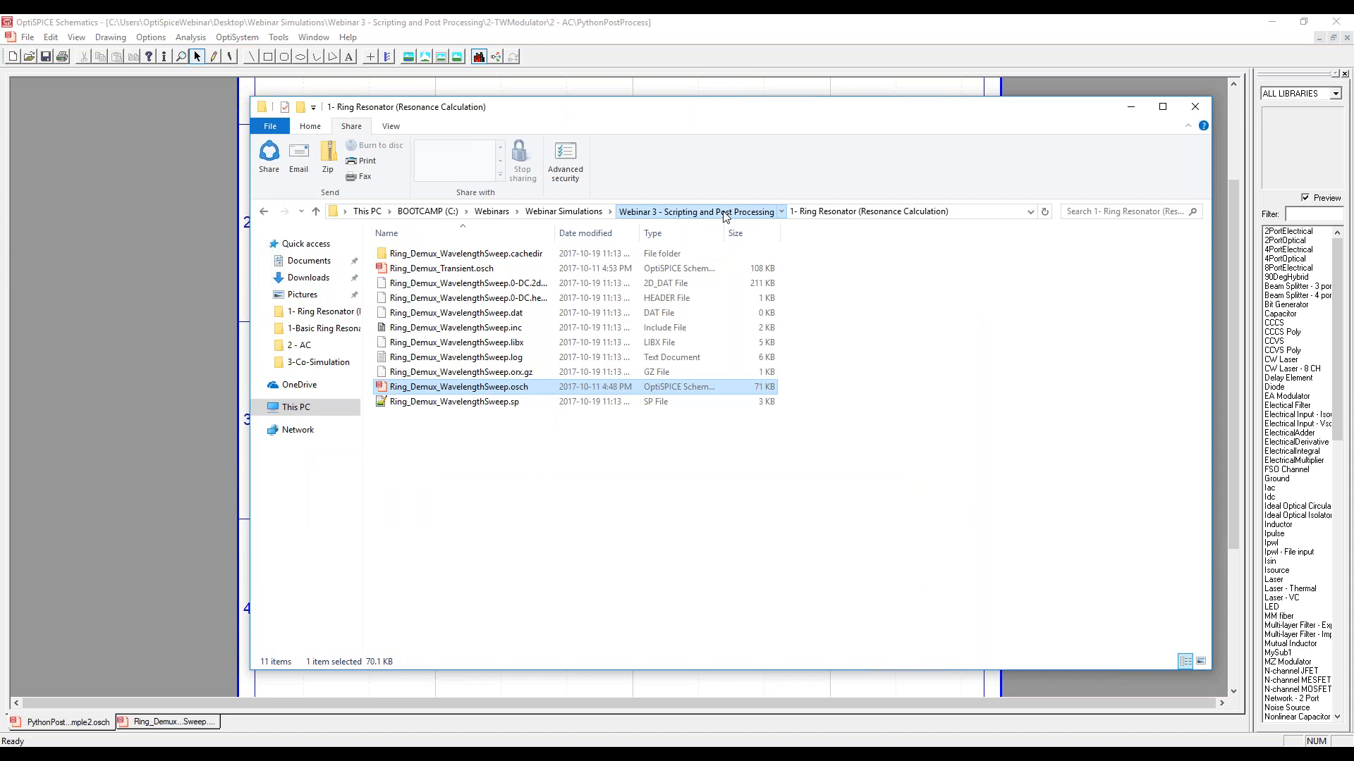
double_click(451, 275)
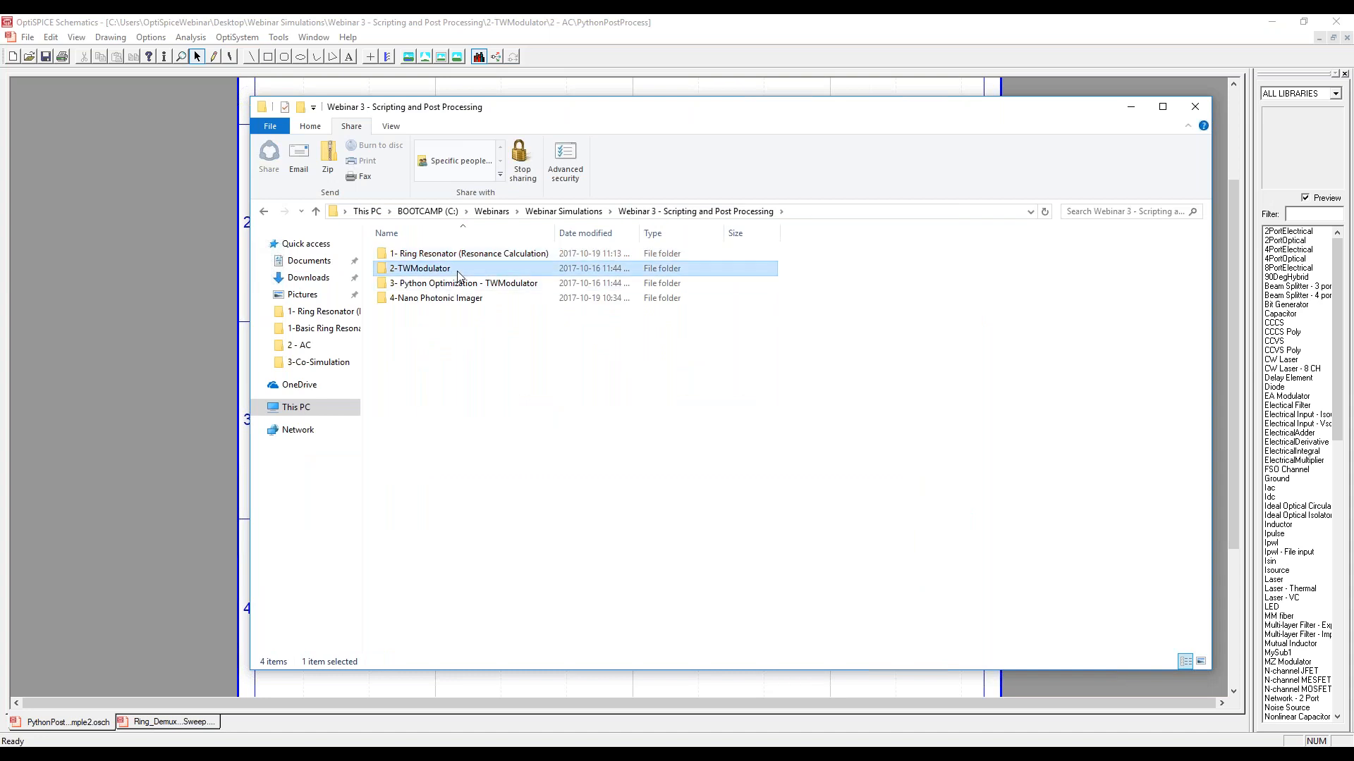
double_click(418, 275)
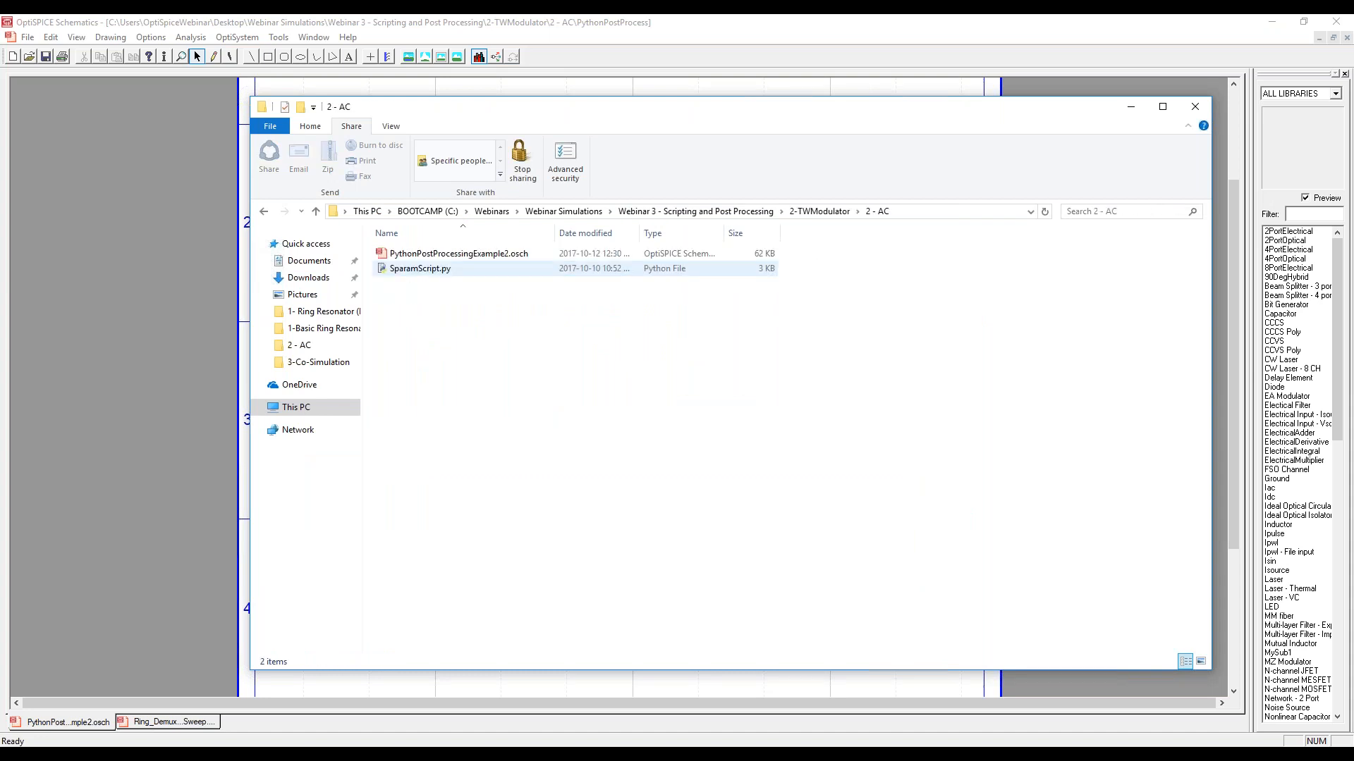
click(425, 275)
right_click(425, 275)
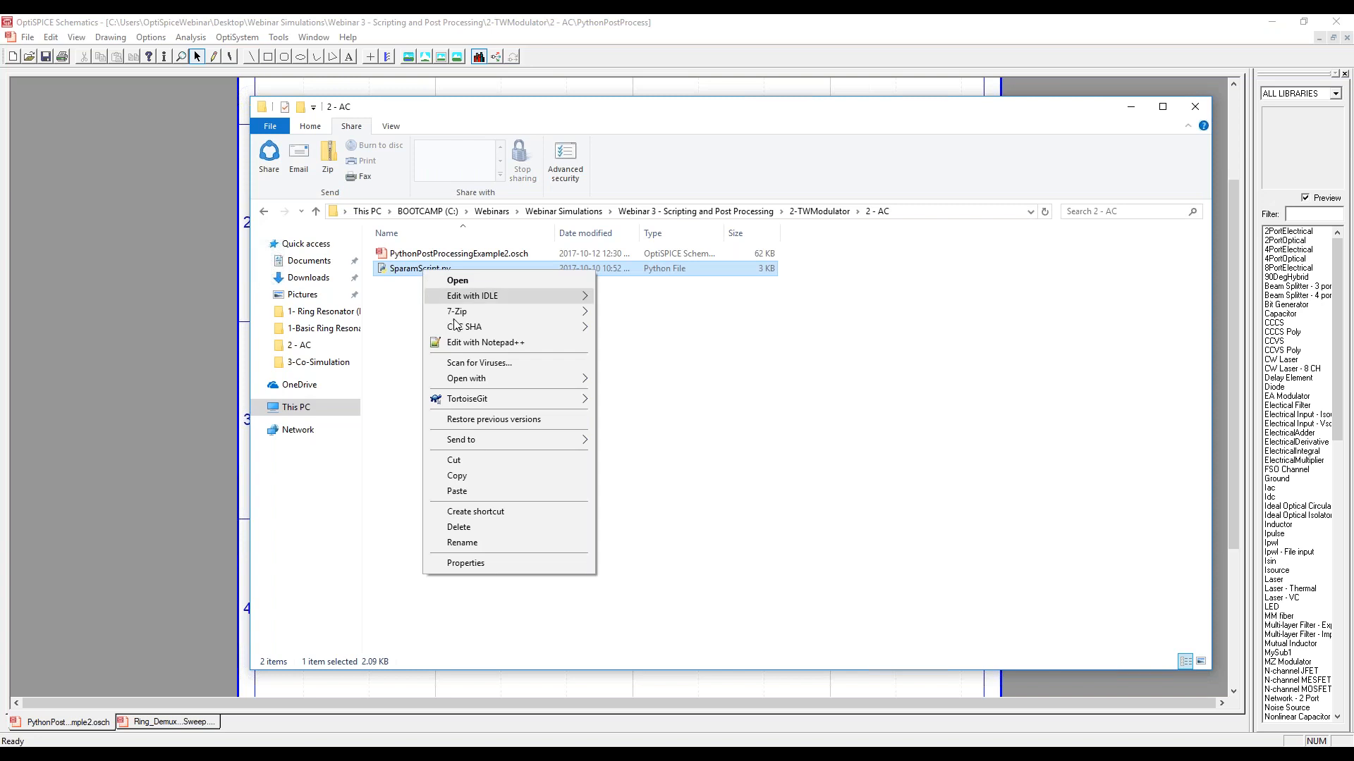
click(466, 343)
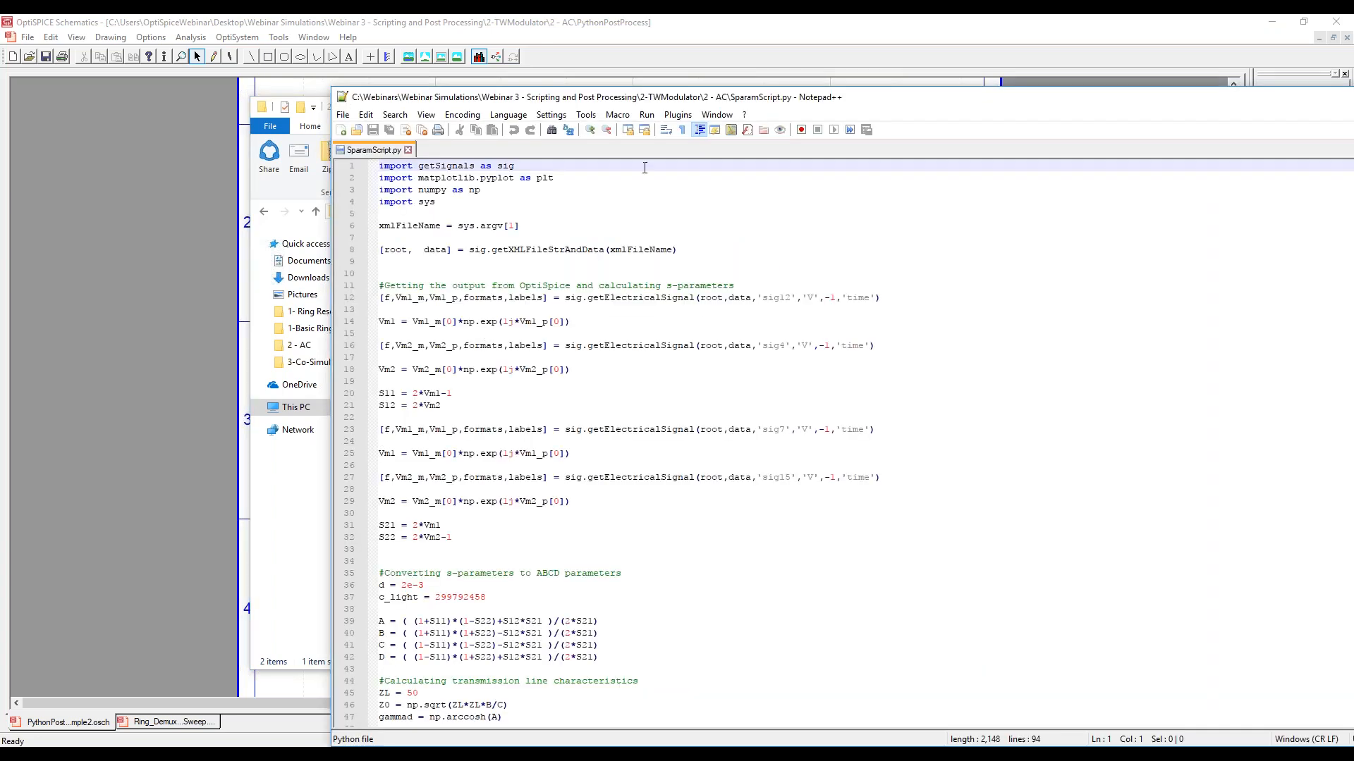
Resize and reposition the Notepad++ window to review the s-parameter script, and minimize it when finished.
drag(653, 101, 443, 75)
drag(1259, 497, 875, 463)
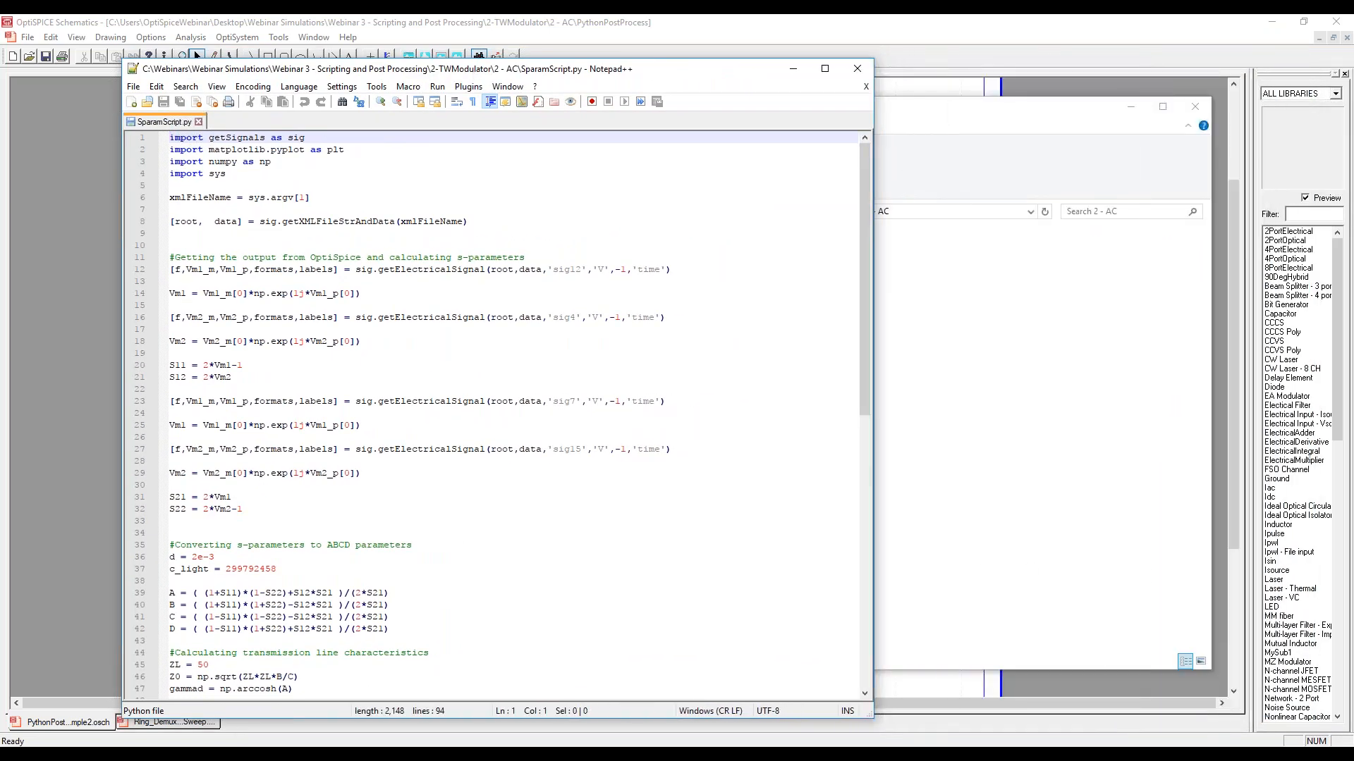
drag(425, 70, 639, 63)
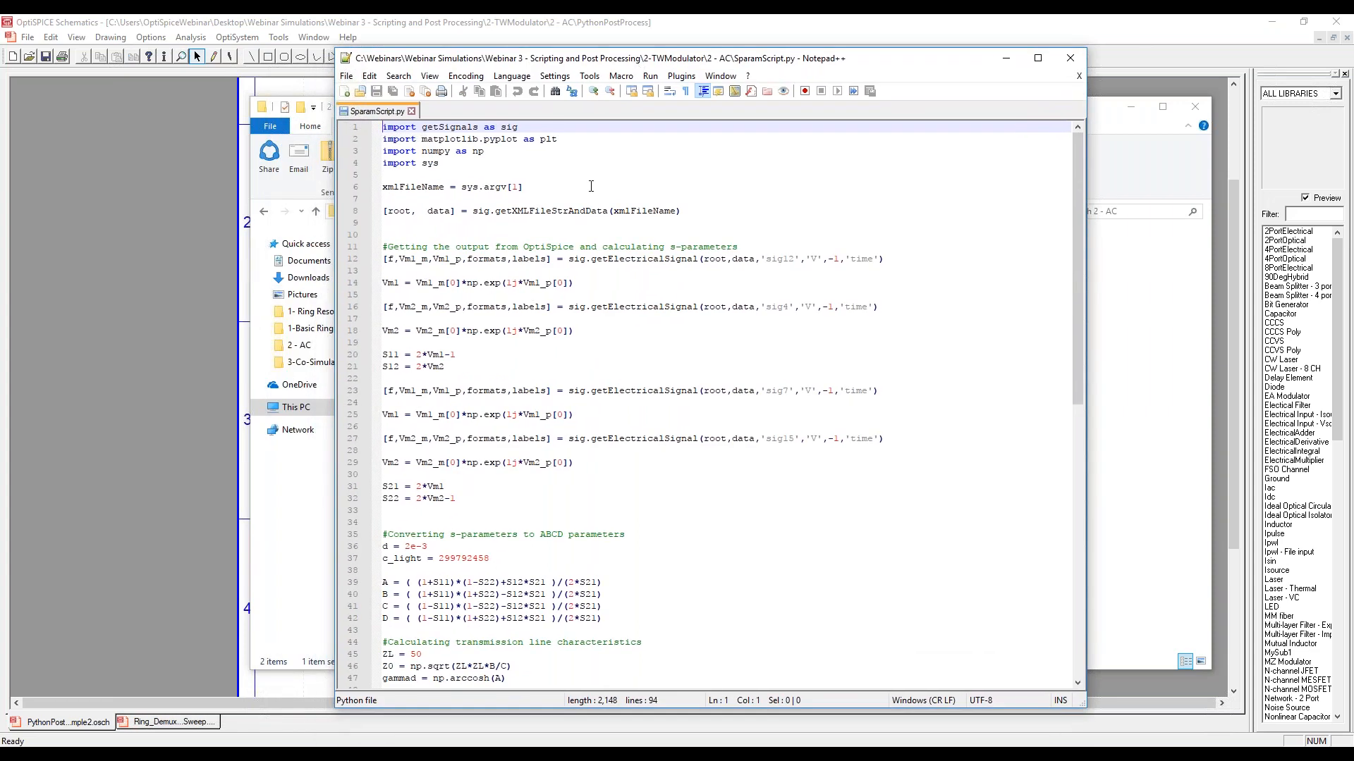
click(1006, 63)
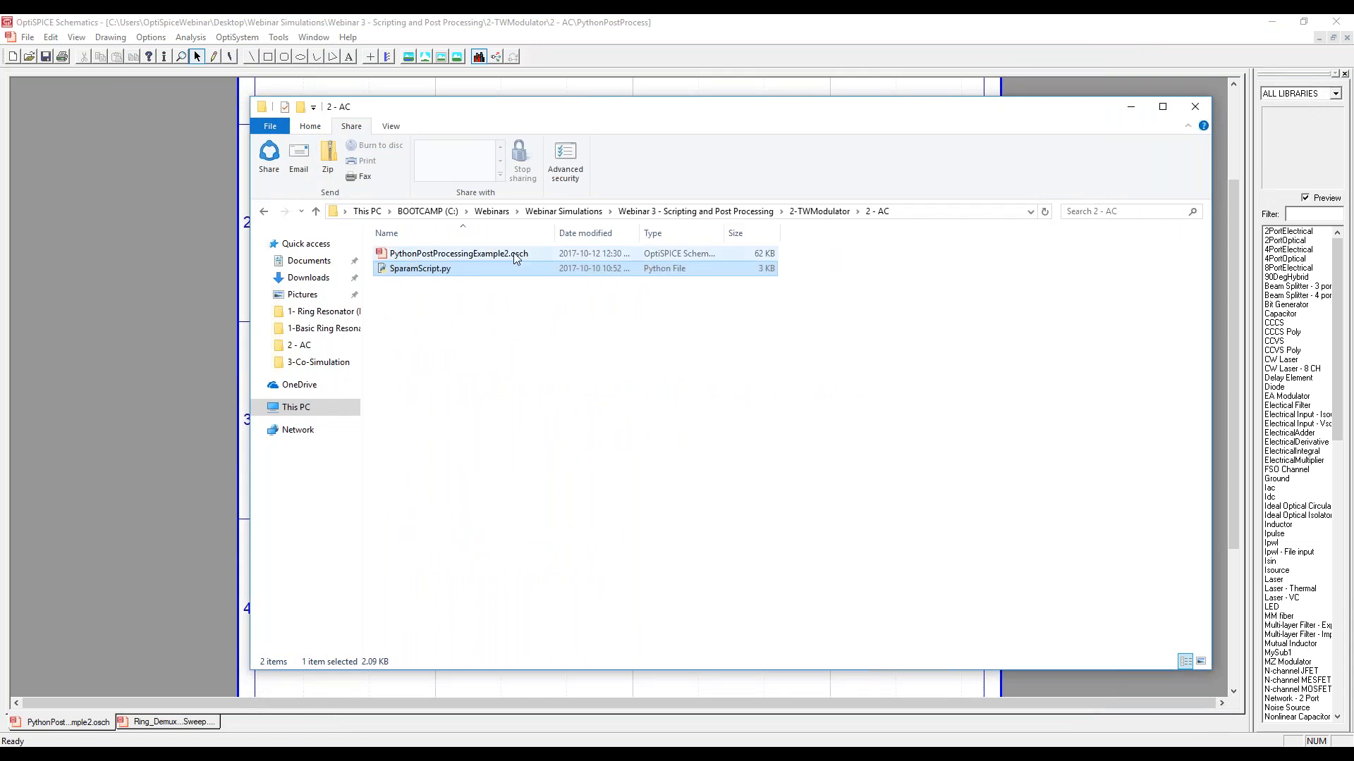
Dismiss the simulation setup without changes, run the AC simulation in OptiSPICE and close its output window.
click(186, 36)
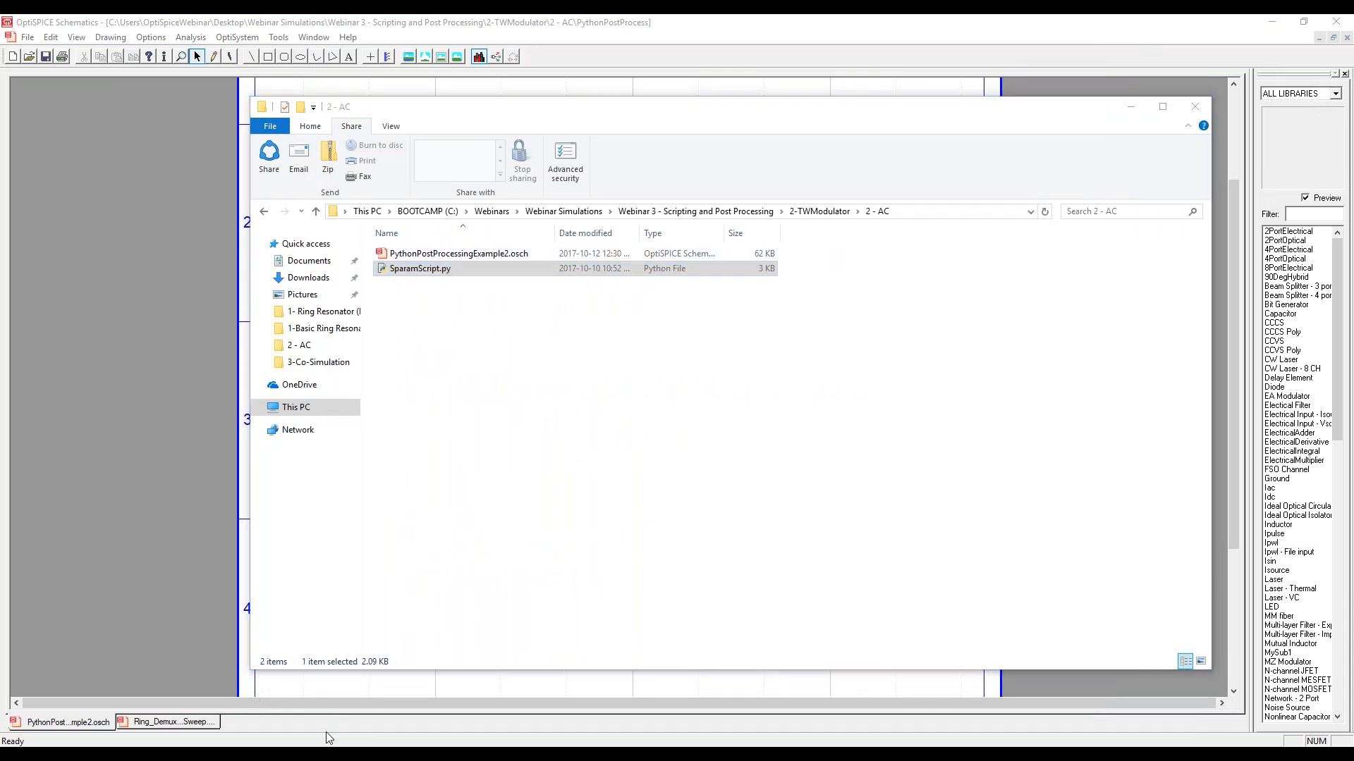
click(864, 259)
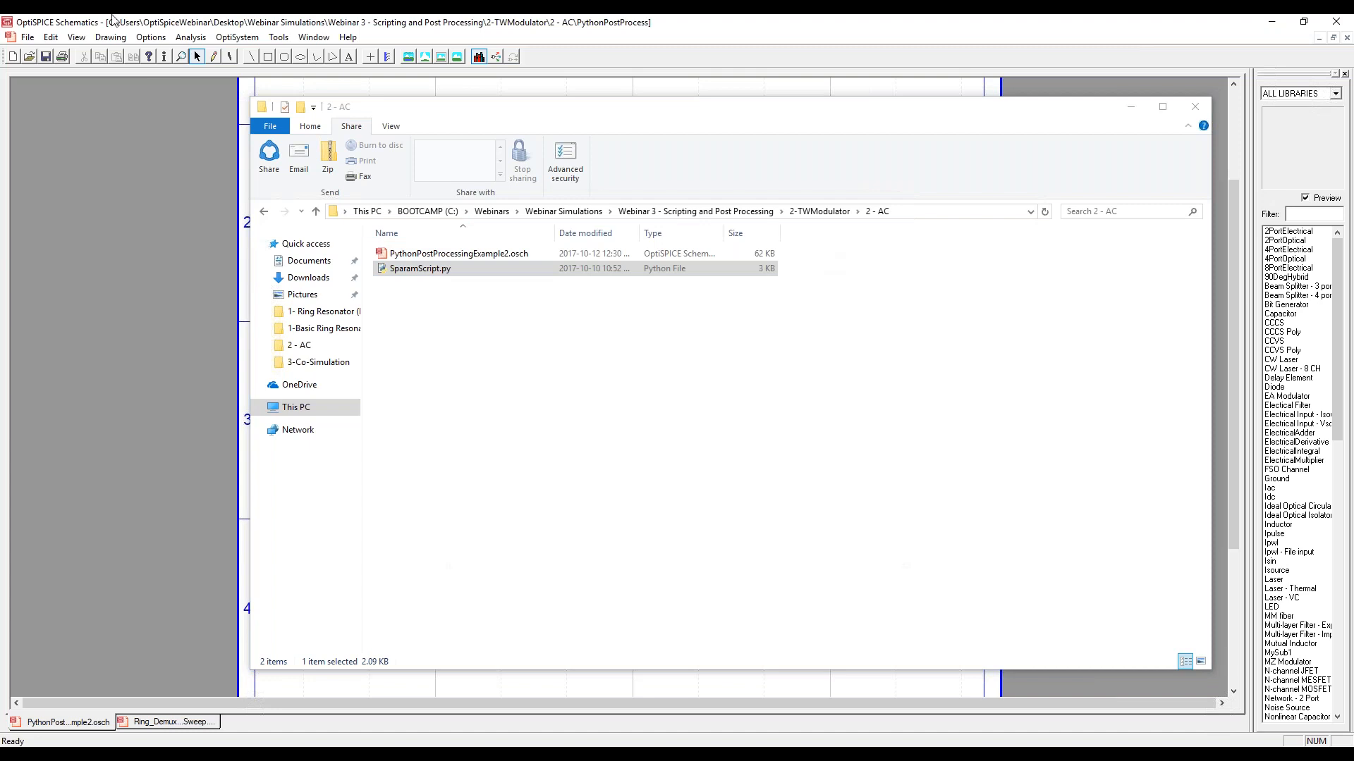
click(181, 43)
click(182, 38)
click(201, 85)
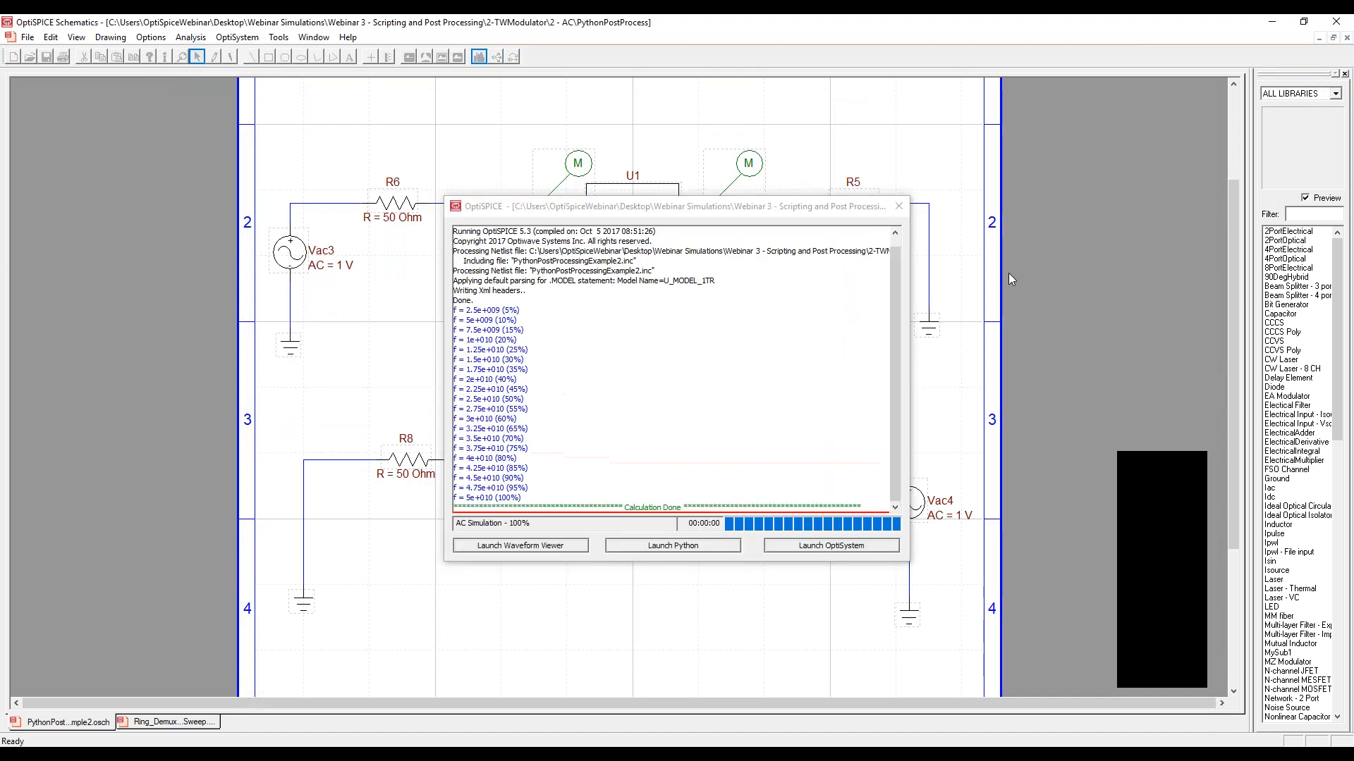
click(899, 207)
key(alt+Tab)
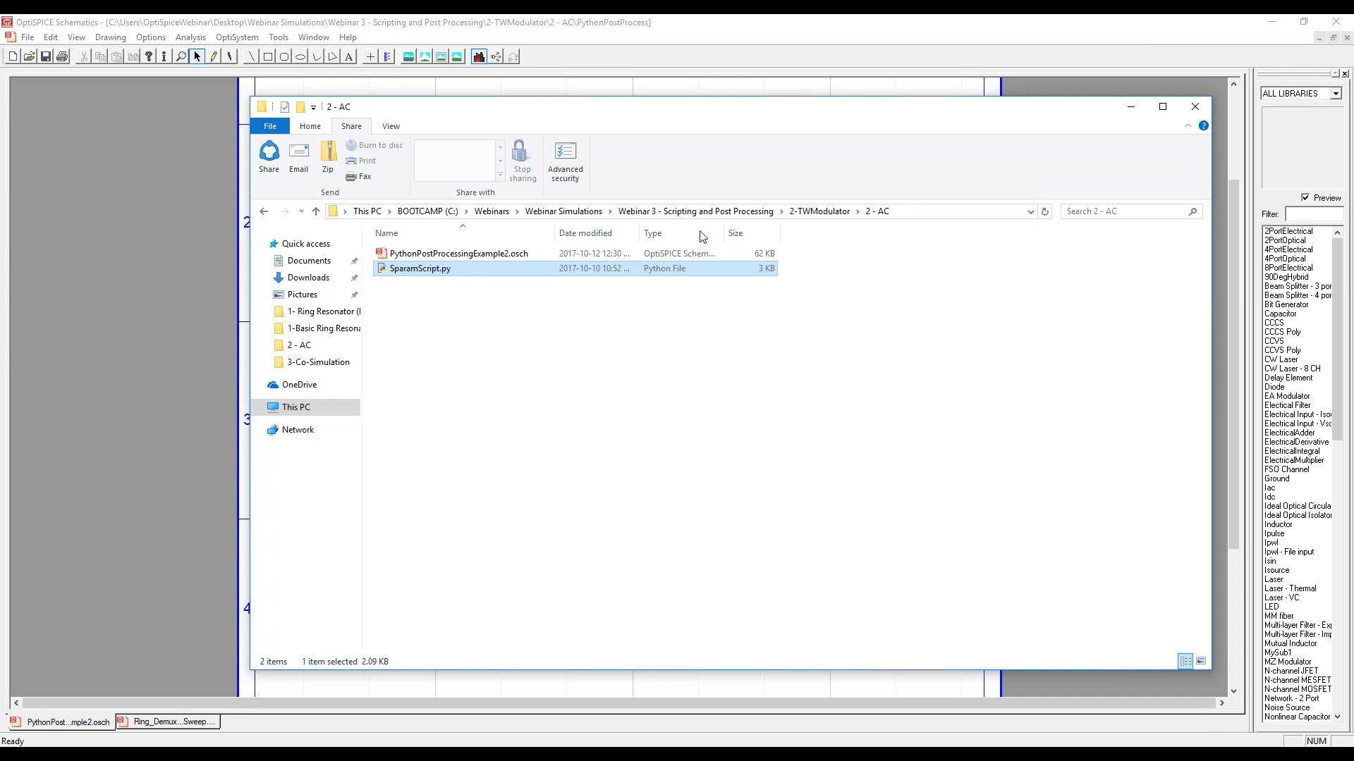
click(668, 385)
click(757, 213)
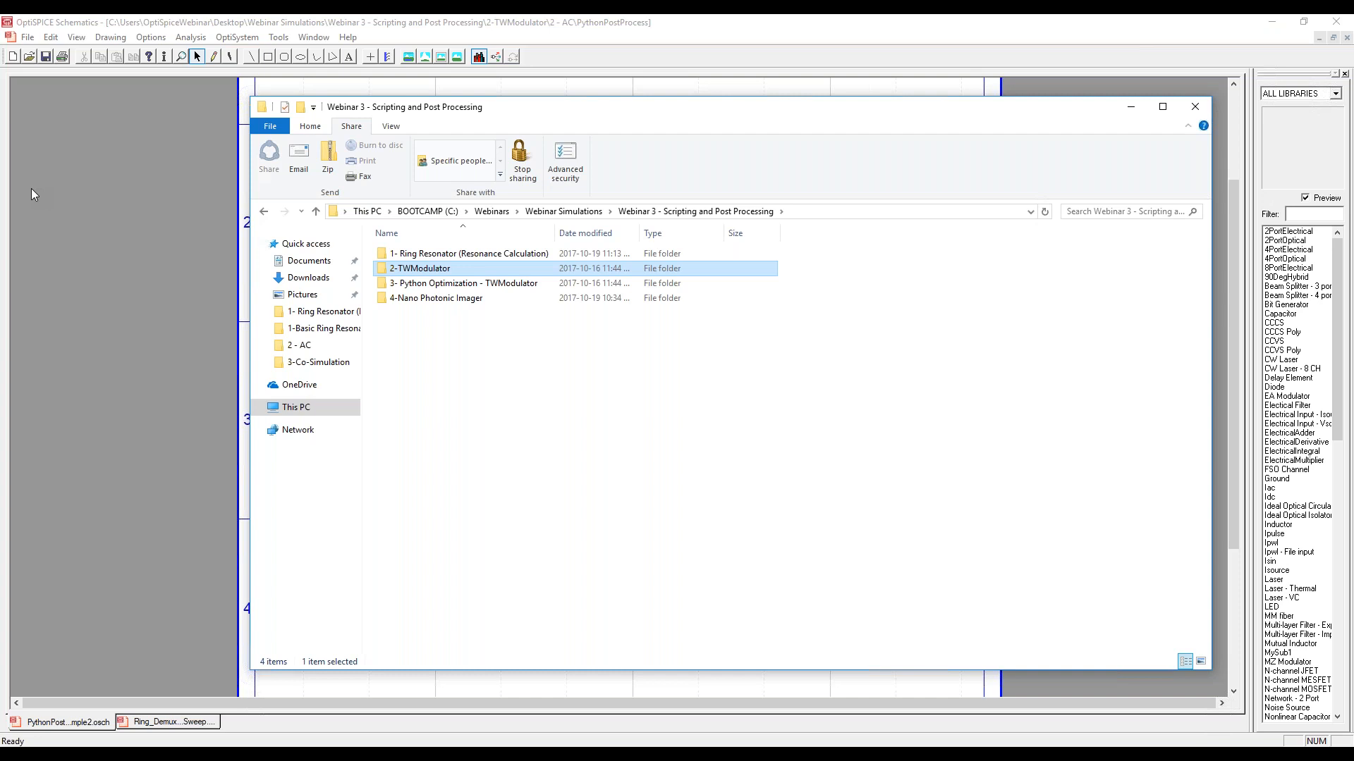
click(295, 407)
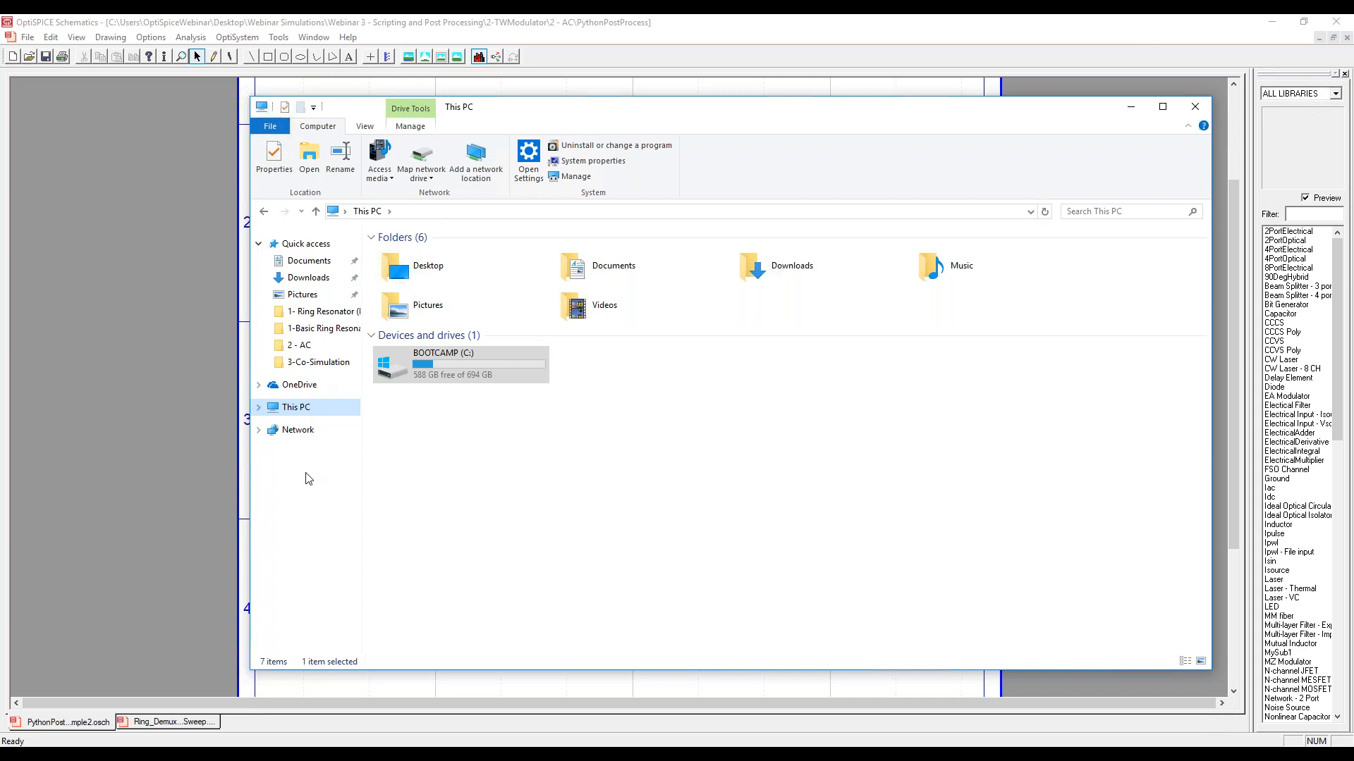
click(1132, 108)
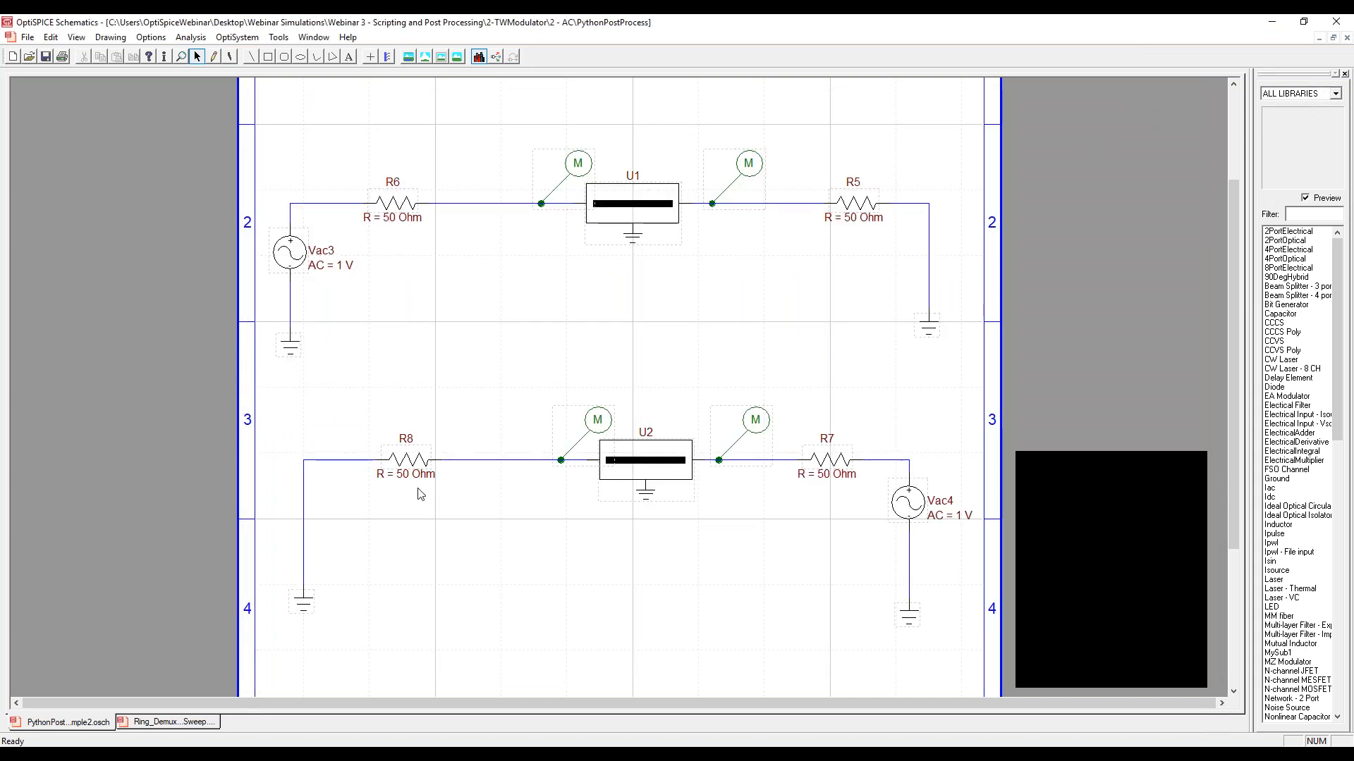
click(173, 755)
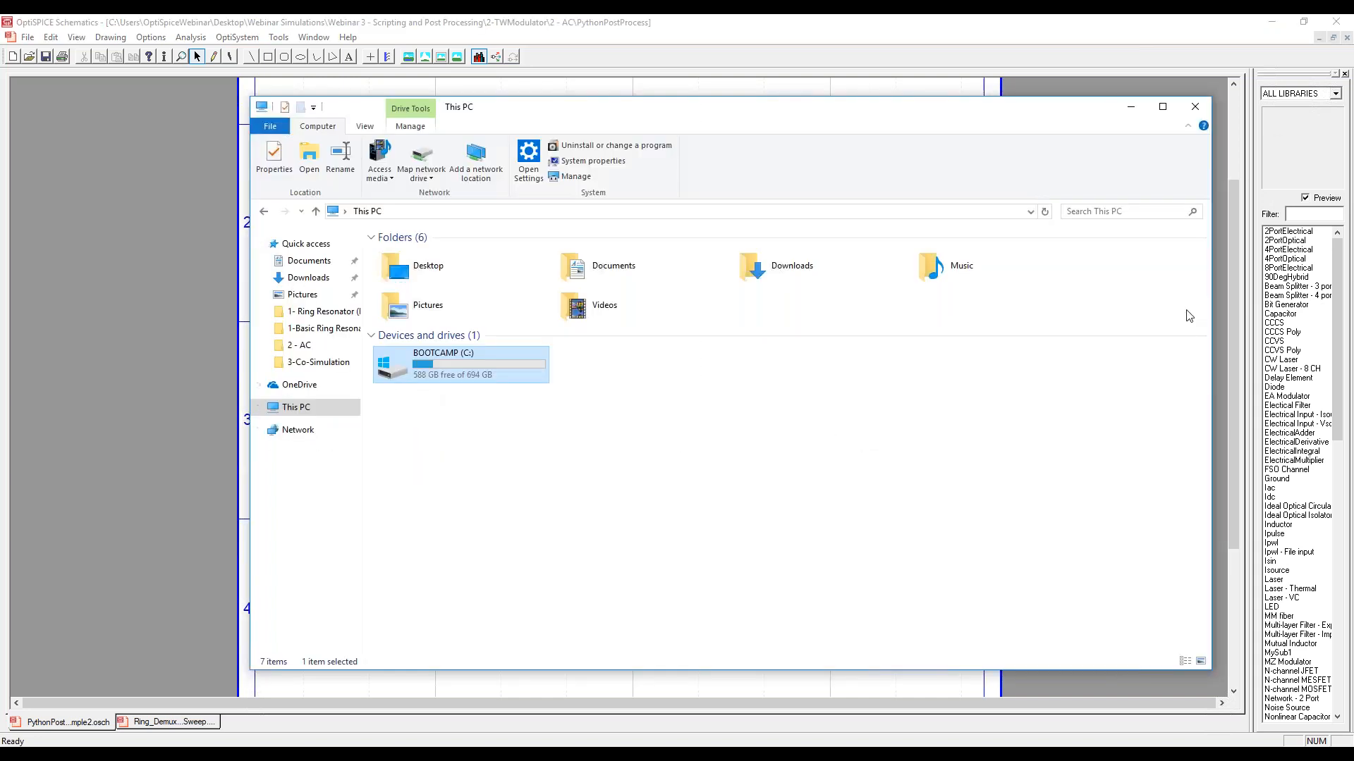
click(1131, 107)
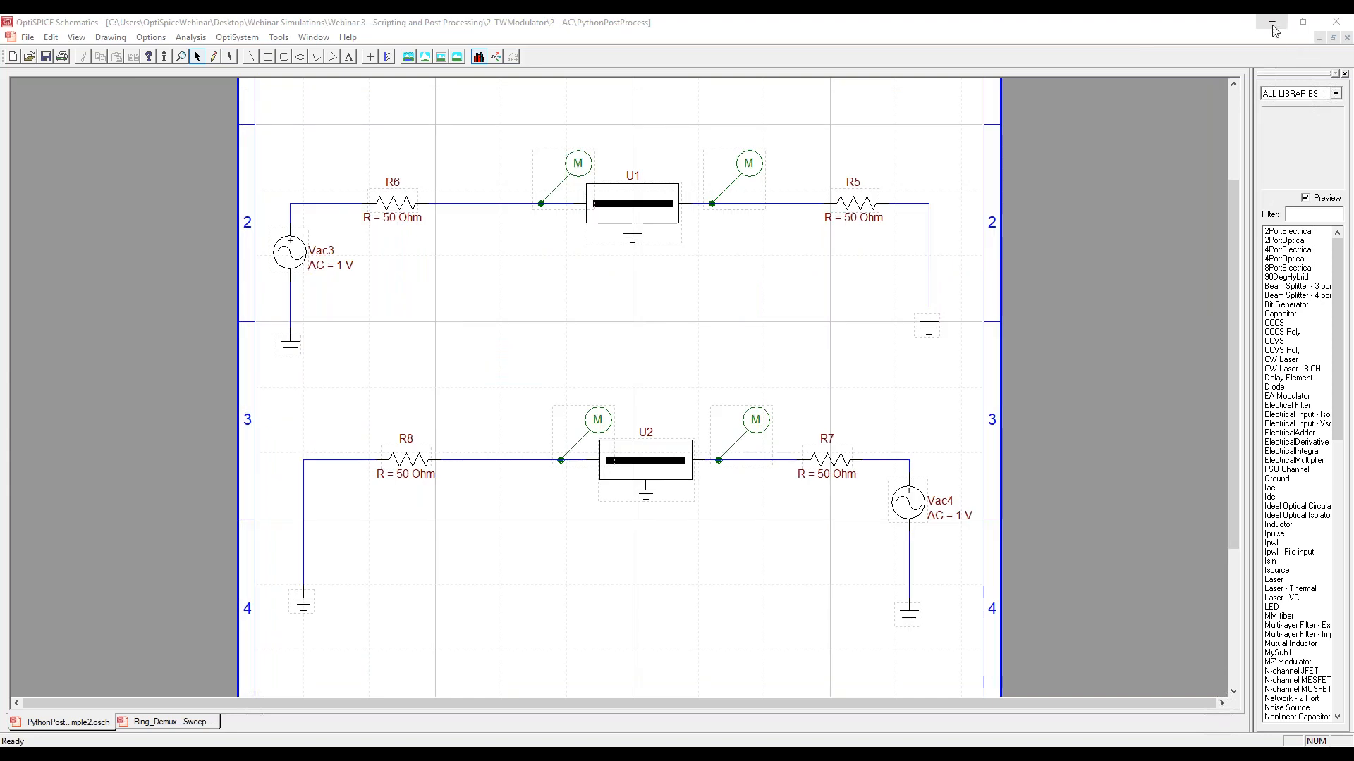
Open the 2 - AC folder through the desktop's Webinar Simulations folder and widen its Name column to show full file names.
click(1272, 22)
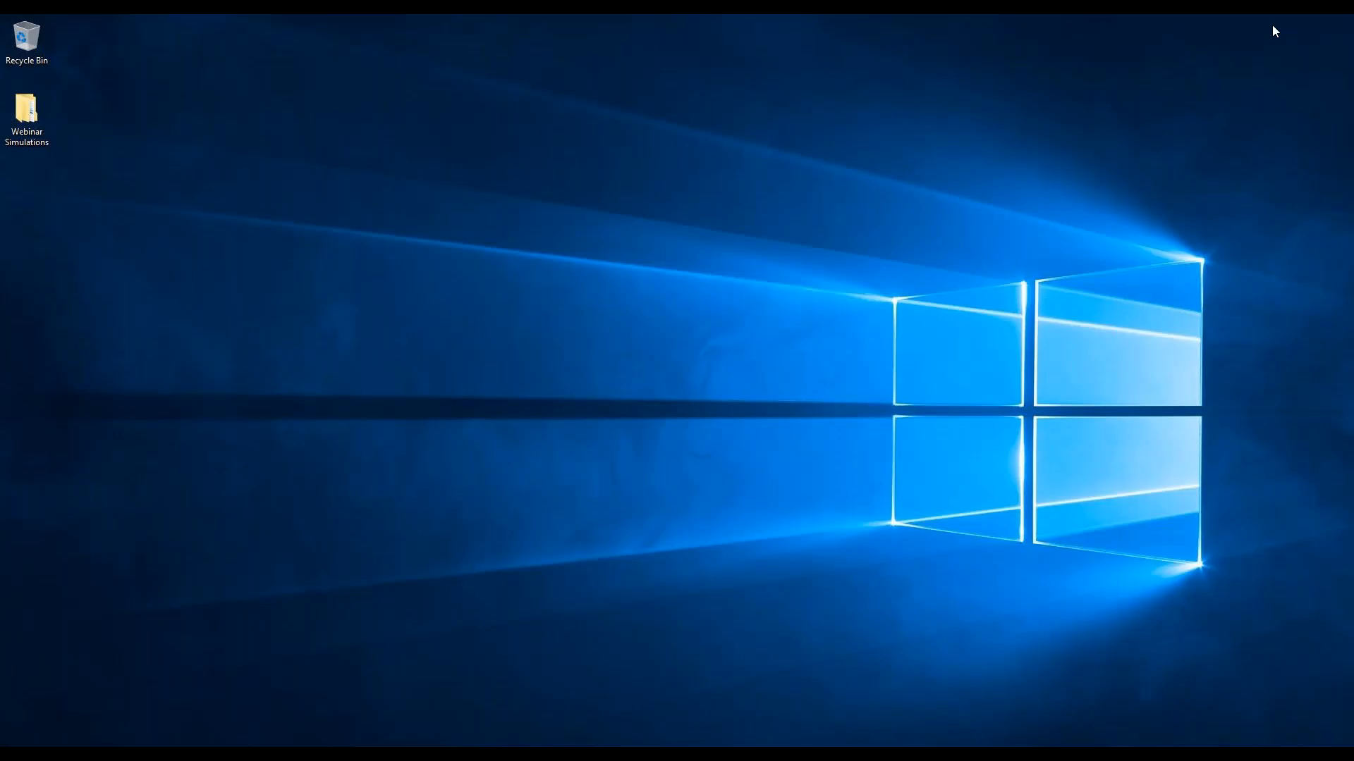
double_click(32, 112)
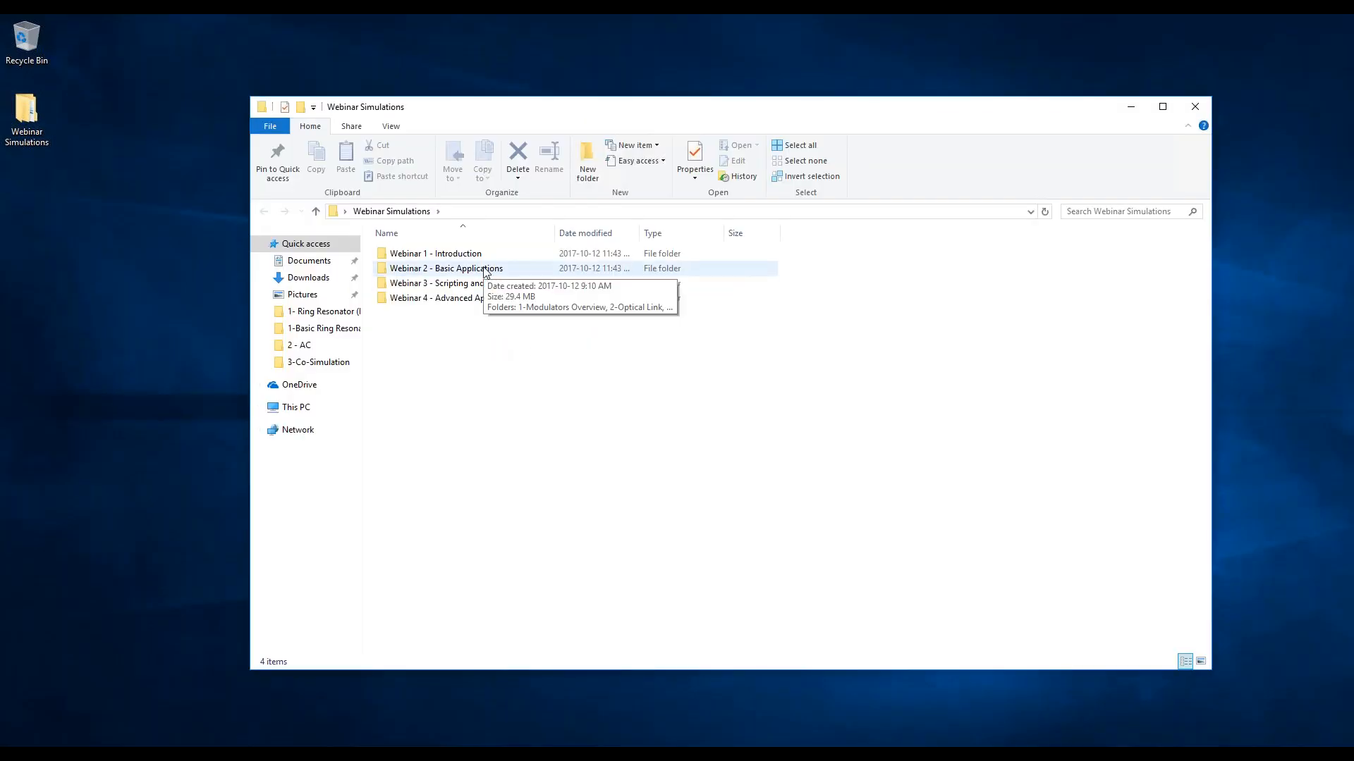
double_click(463, 283)
click(419, 268)
double_click(419, 268)
double_click(416, 268)
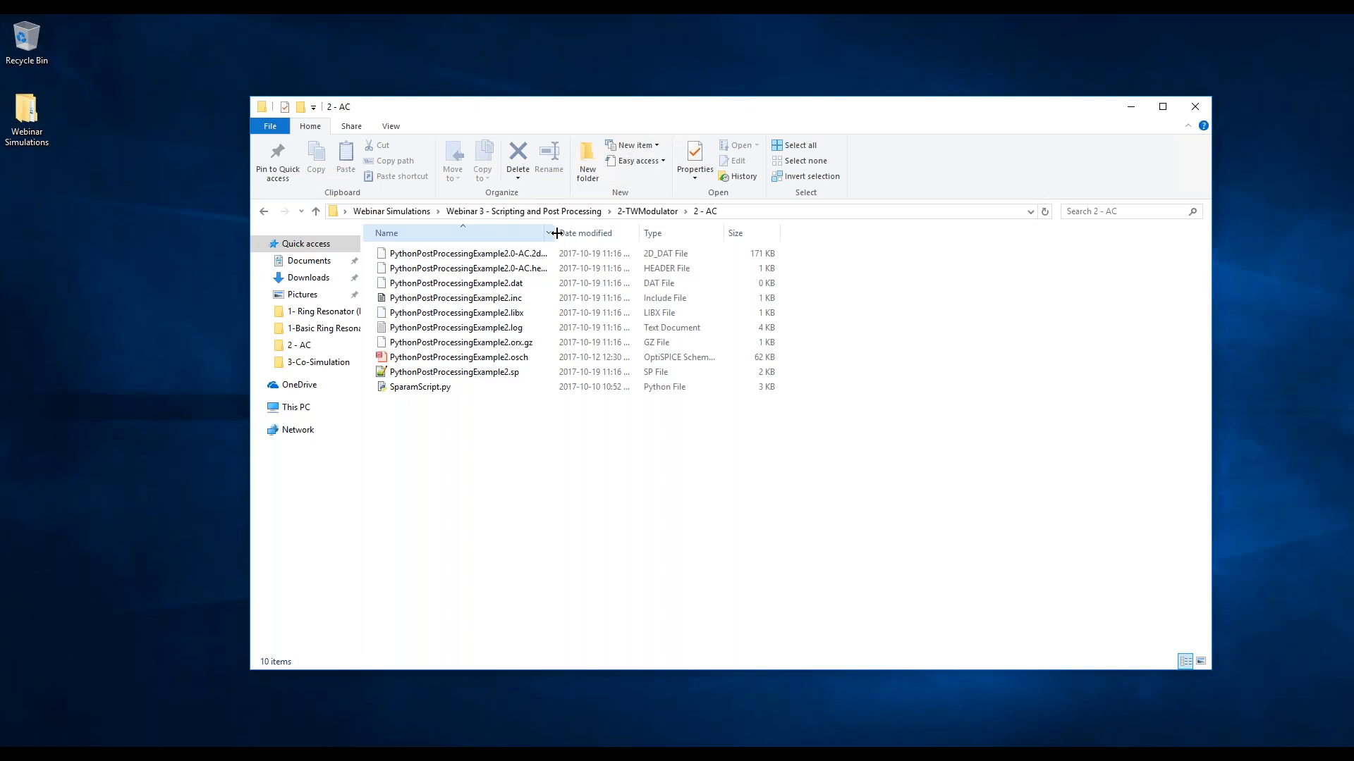
drag(558, 231, 637, 233)
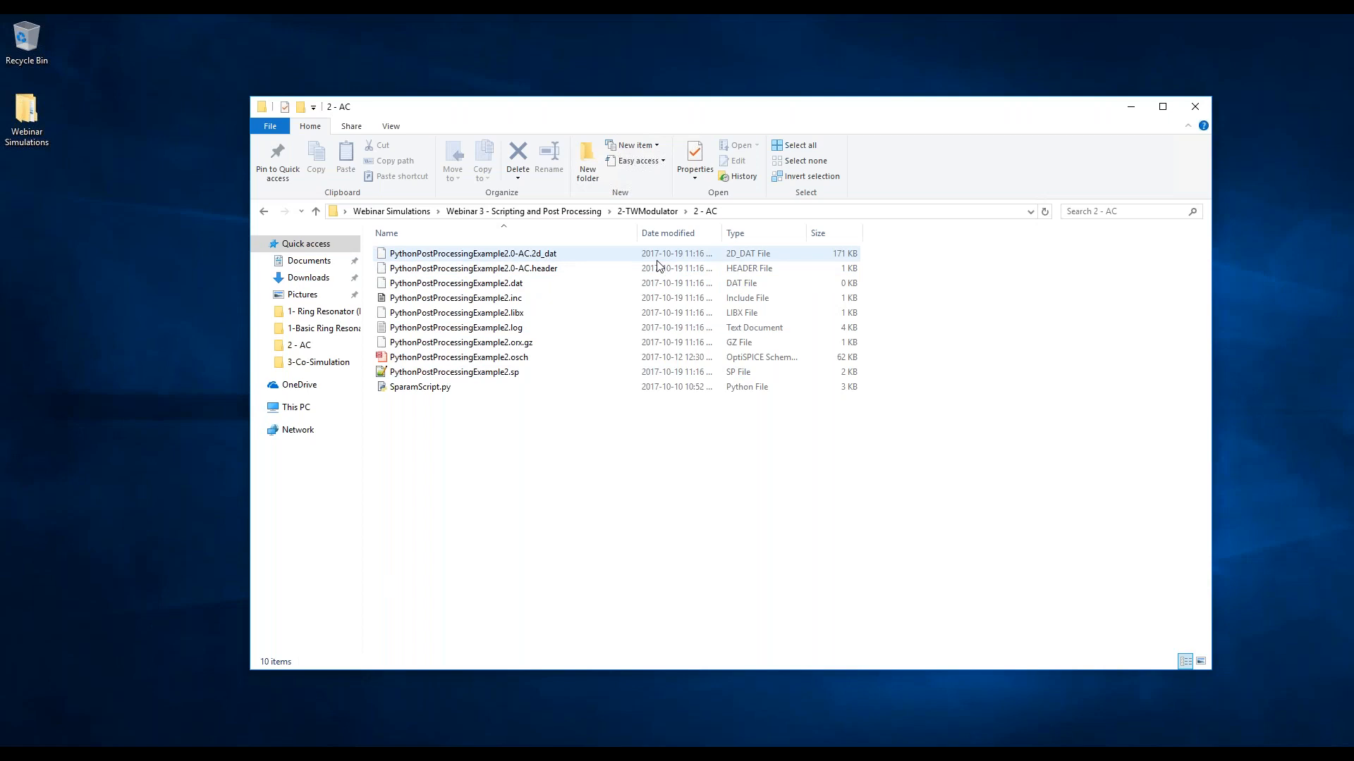
Open PythonPostProcessingExample2.0-AC.2d_dat in Notepad++, inspect its data columns in a widened window, and minimize it.
right_click(537, 260)
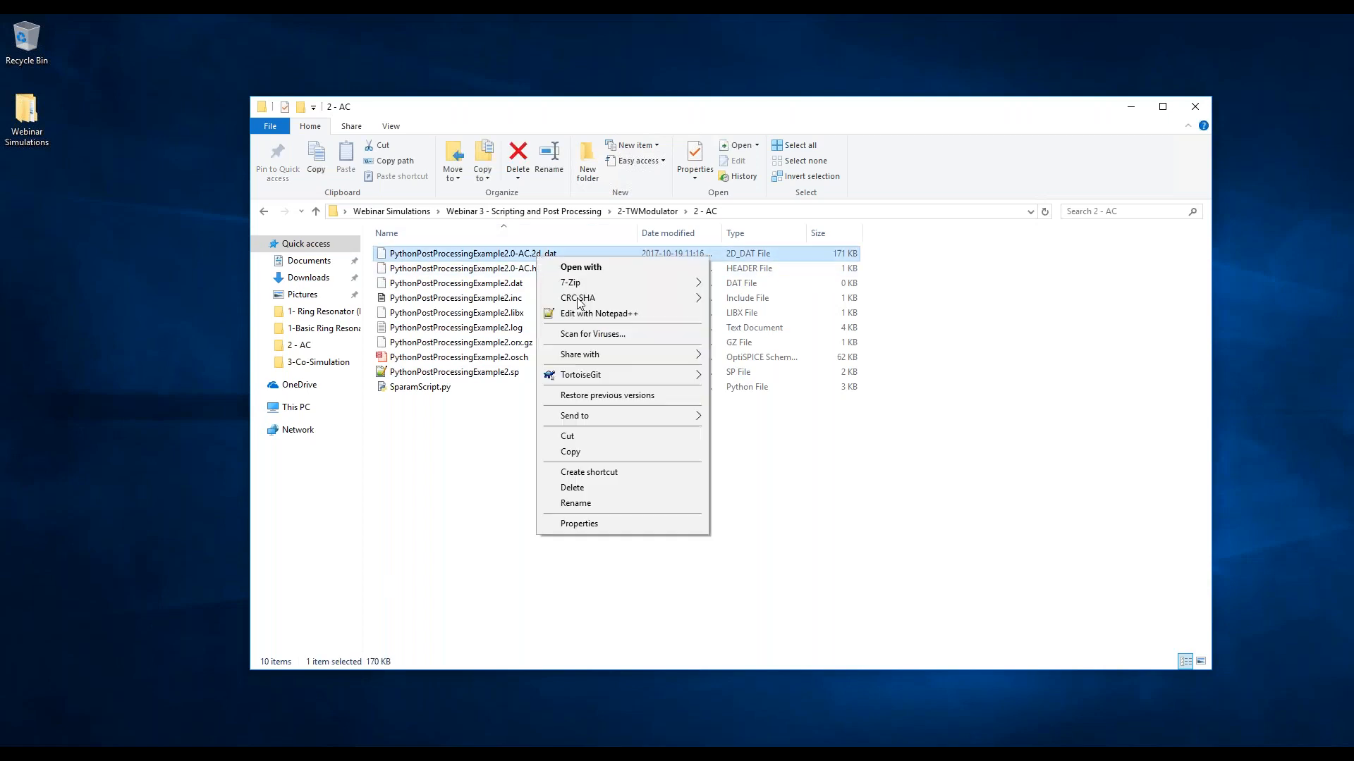
click(582, 314)
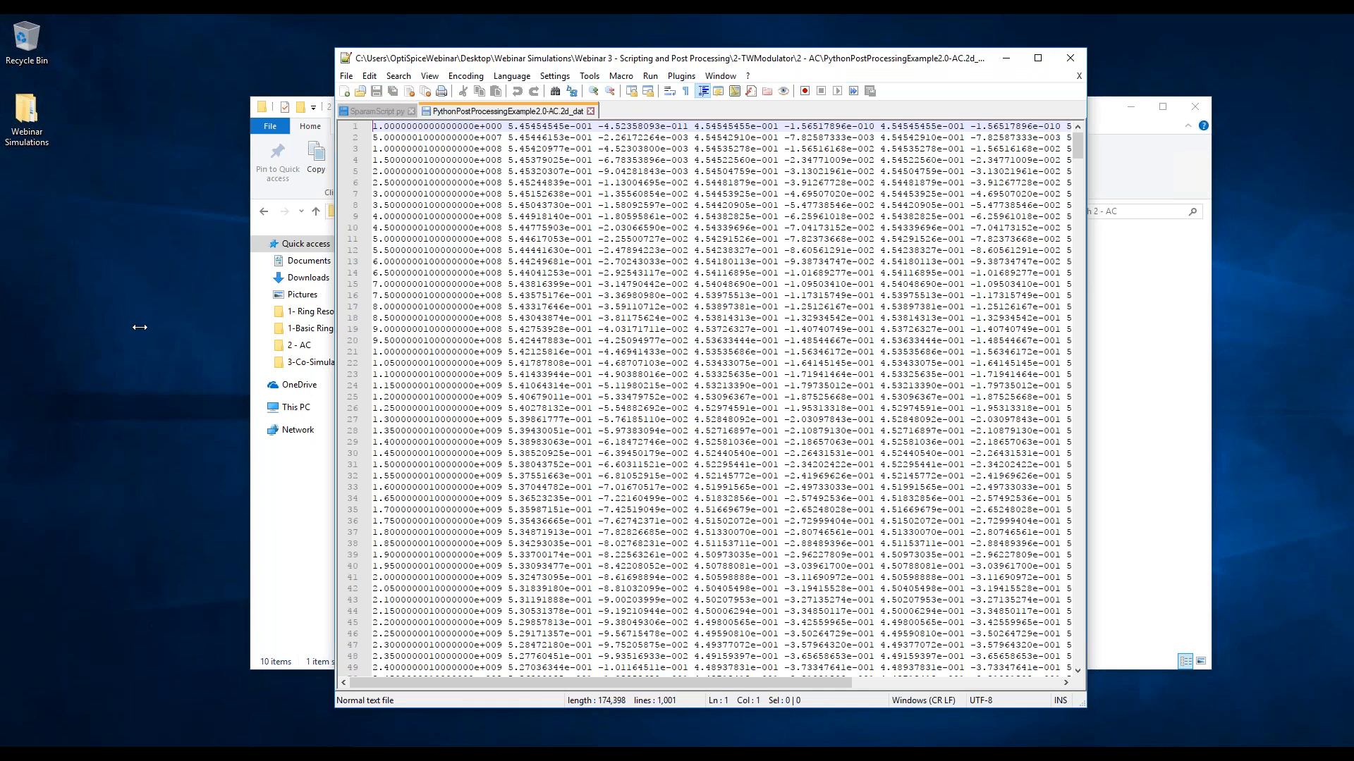
drag(139, 327, 116, 328)
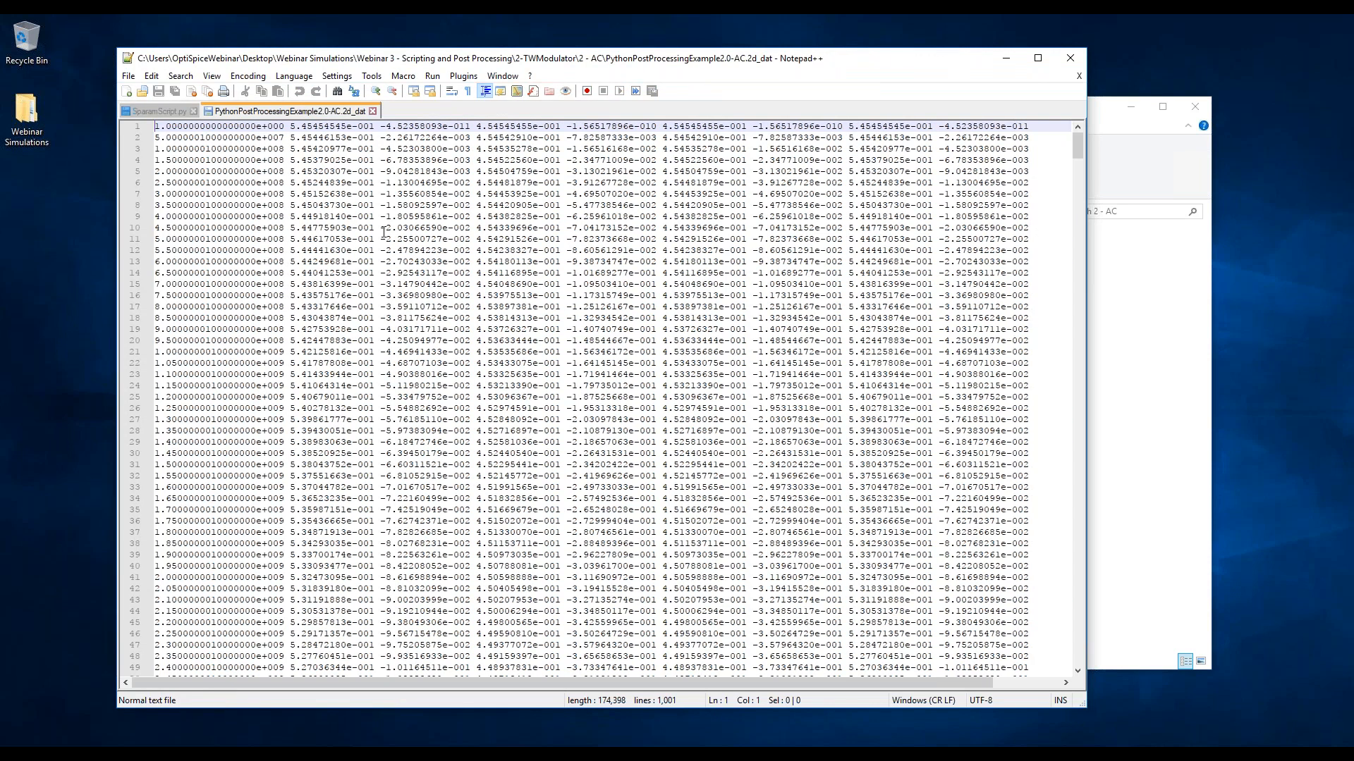
click(328, 128)
click(814, 127)
click(315, 127)
click(1009, 58)
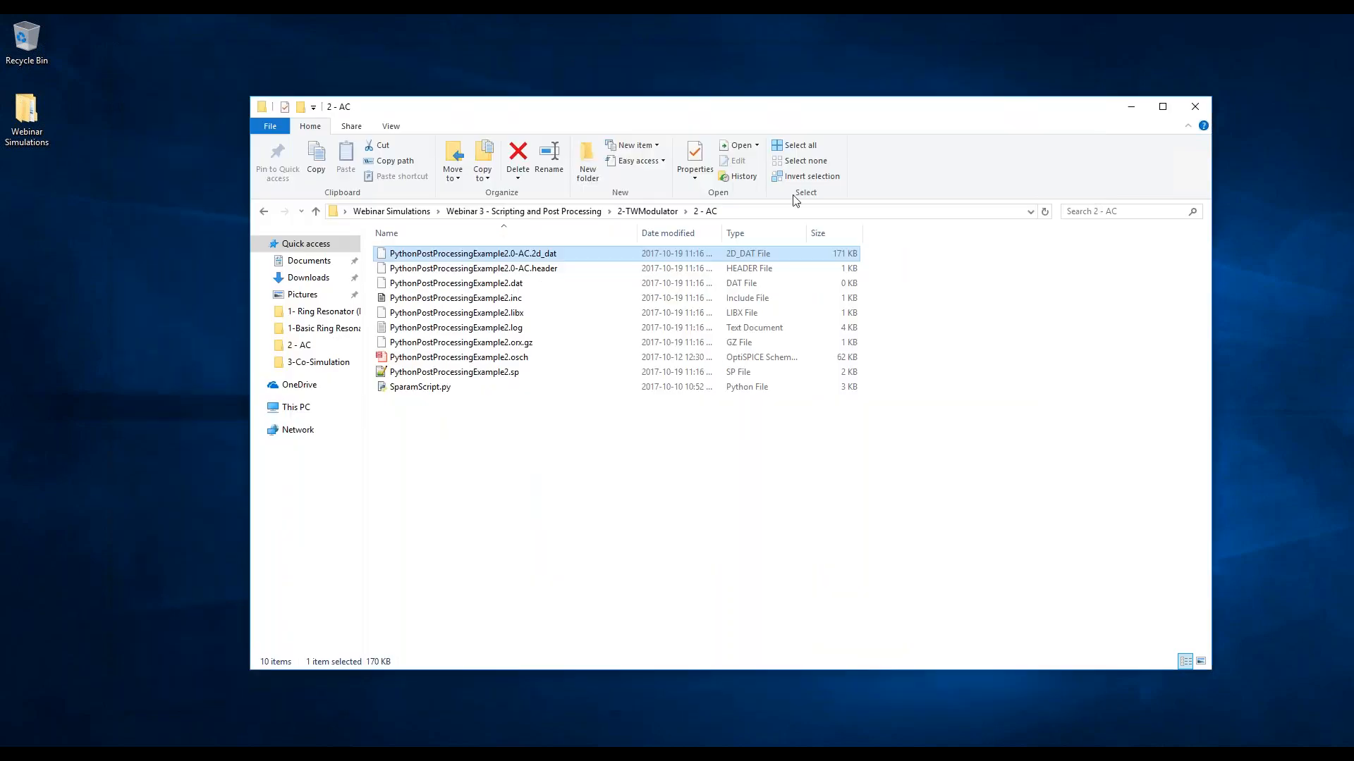
Extract PythonPostProcessingExample2.orx.gz into the same folder with 7-Zip and open the extracted PythonPostProcessingExample2.orx in Notepad++.
right_click(520, 346)
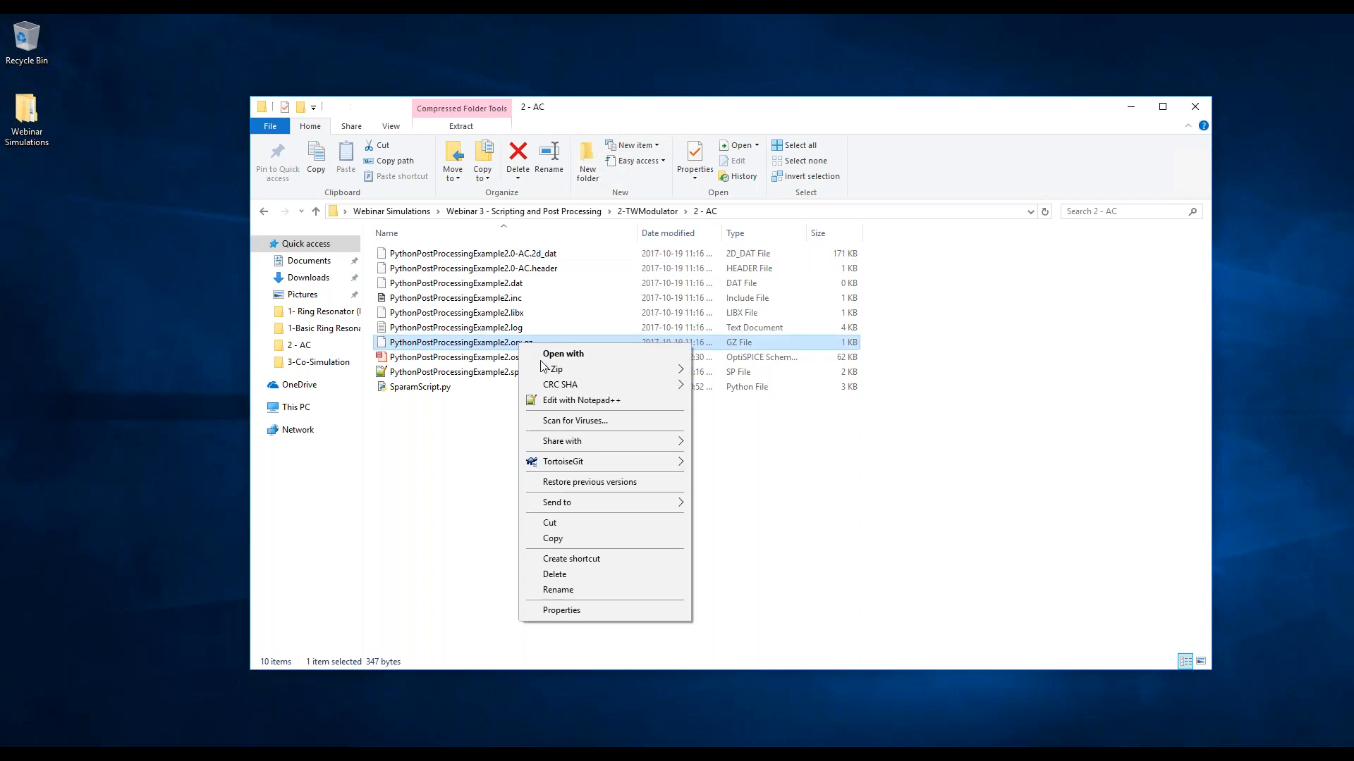
mouse_move(626, 365)
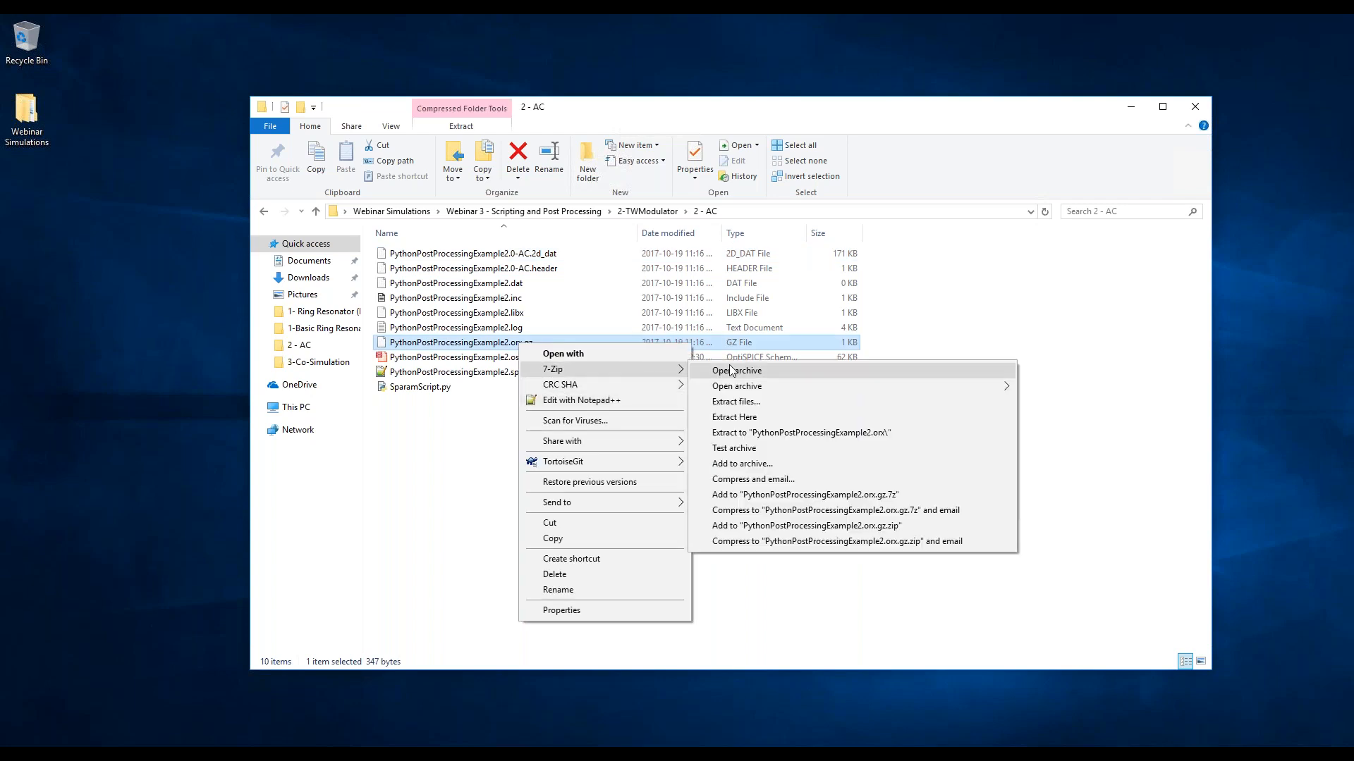
click(709, 418)
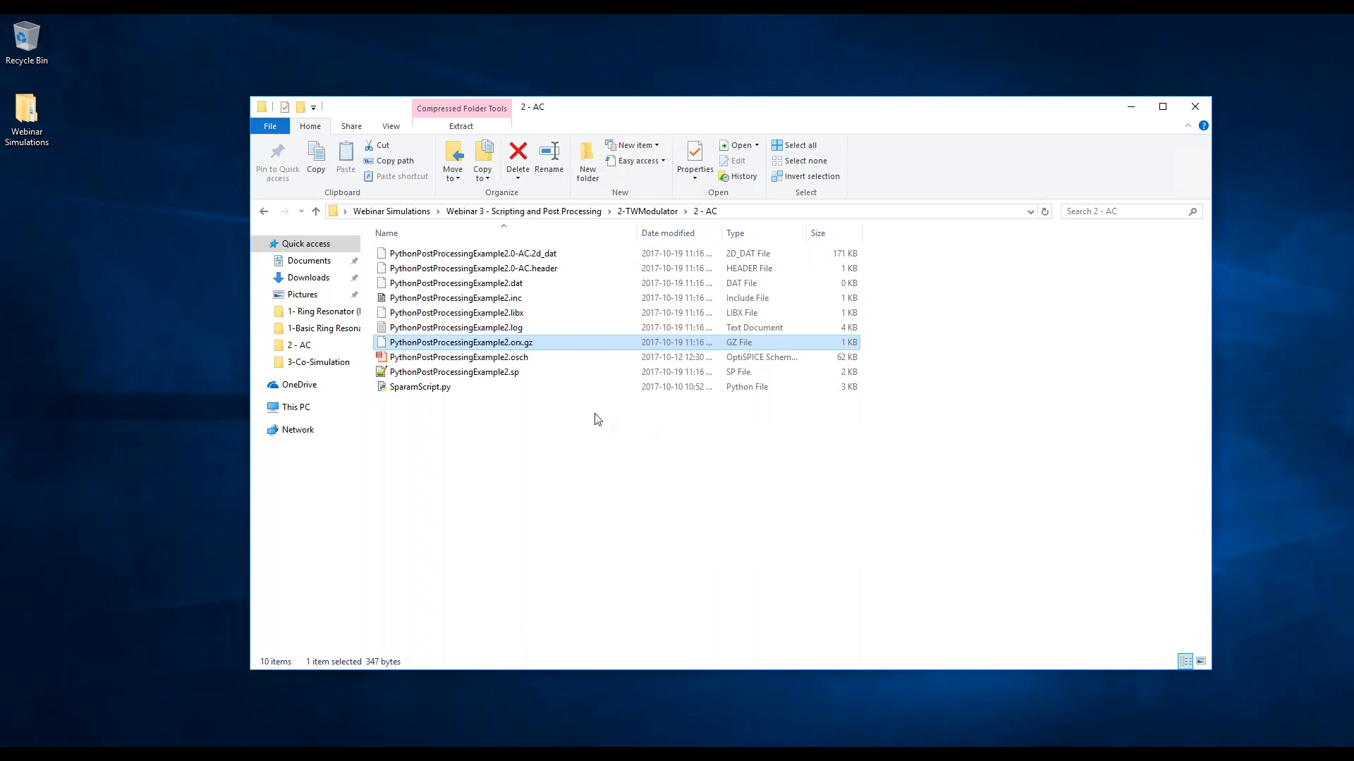
click(519, 344)
right_click(520, 345)
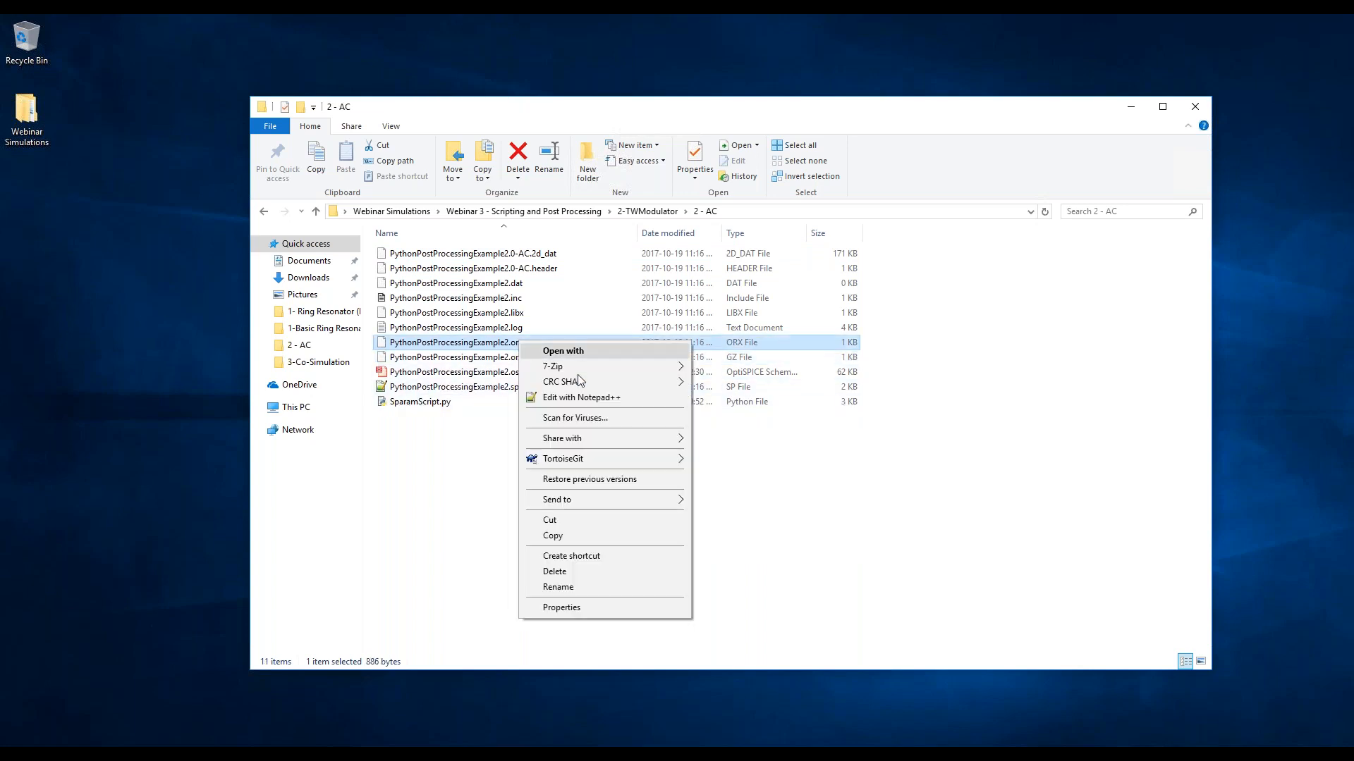
click(598, 399)
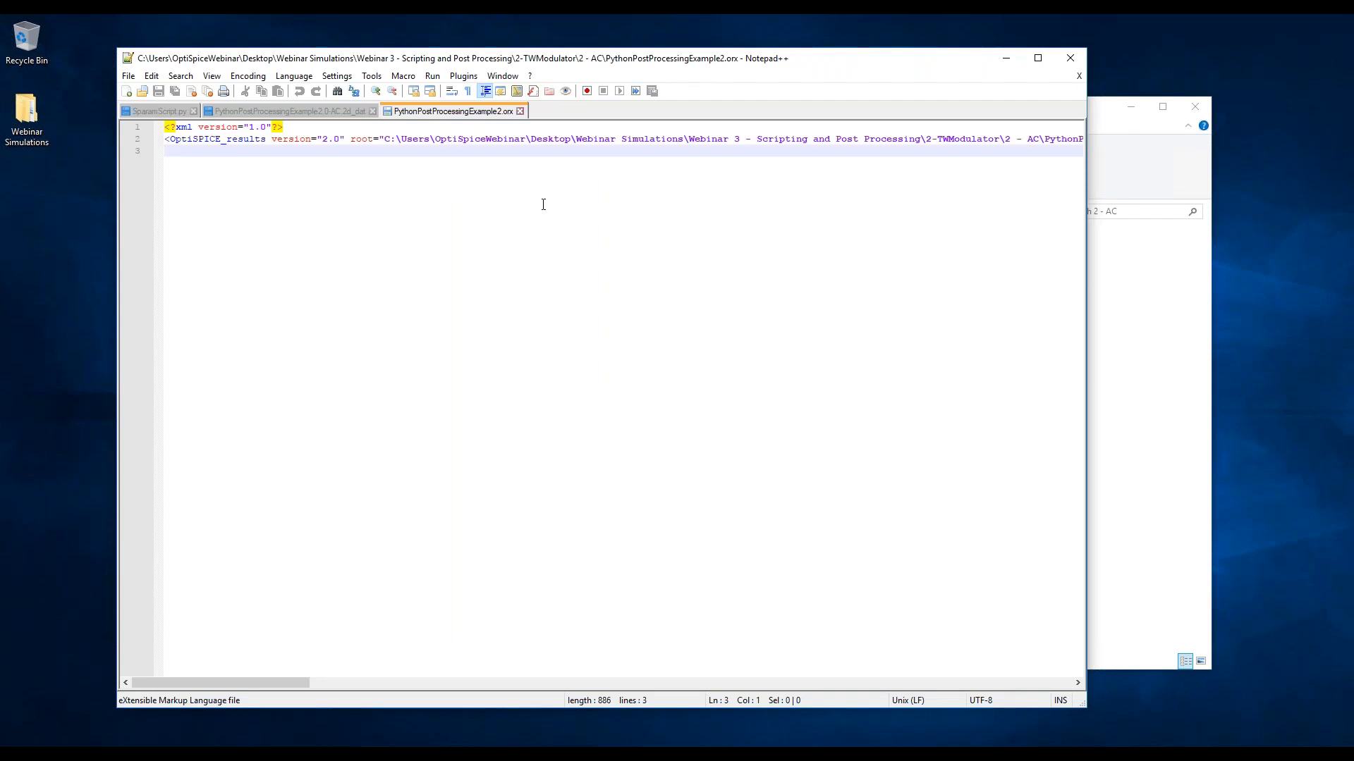
Try to format the entire .orx content with the Pretty print (XML only) command of XML Tools.
key(ctrl+a)
click(463, 75)
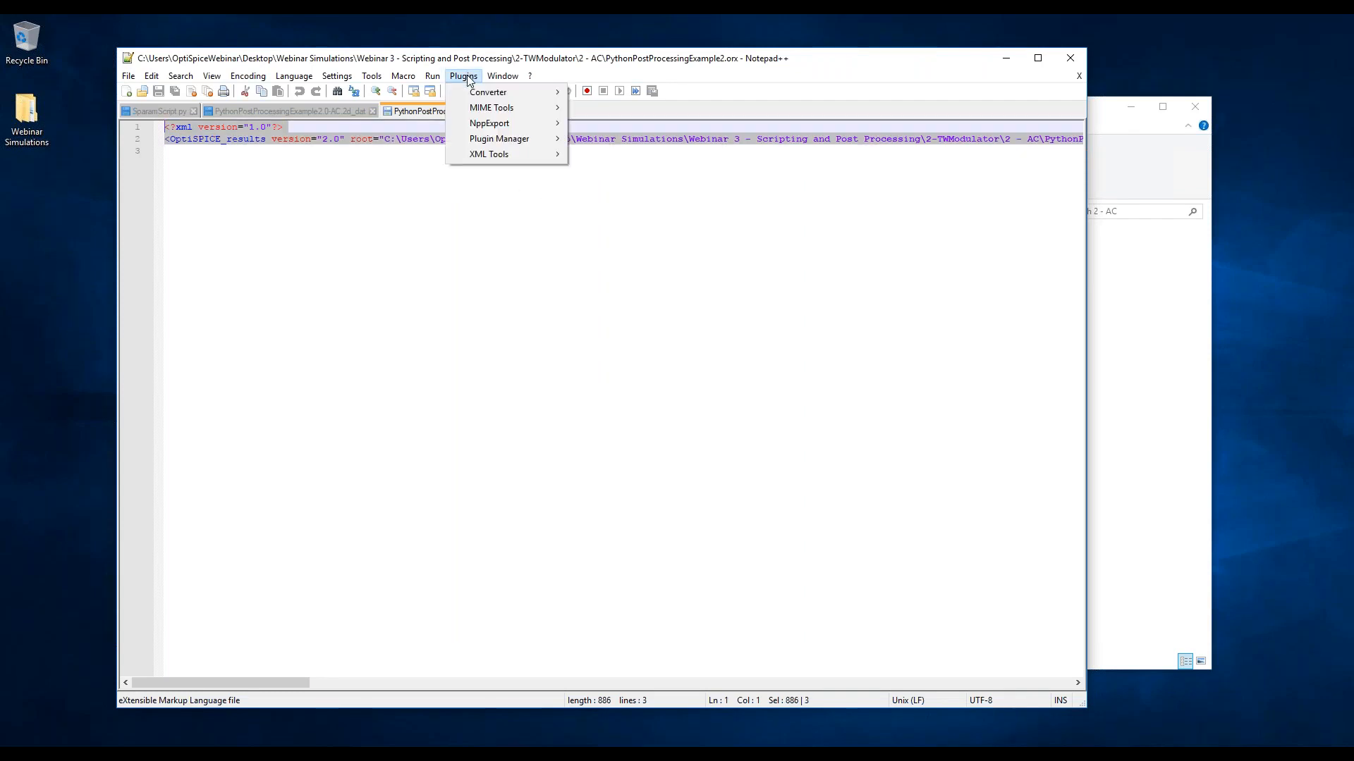
mouse_move(514, 154)
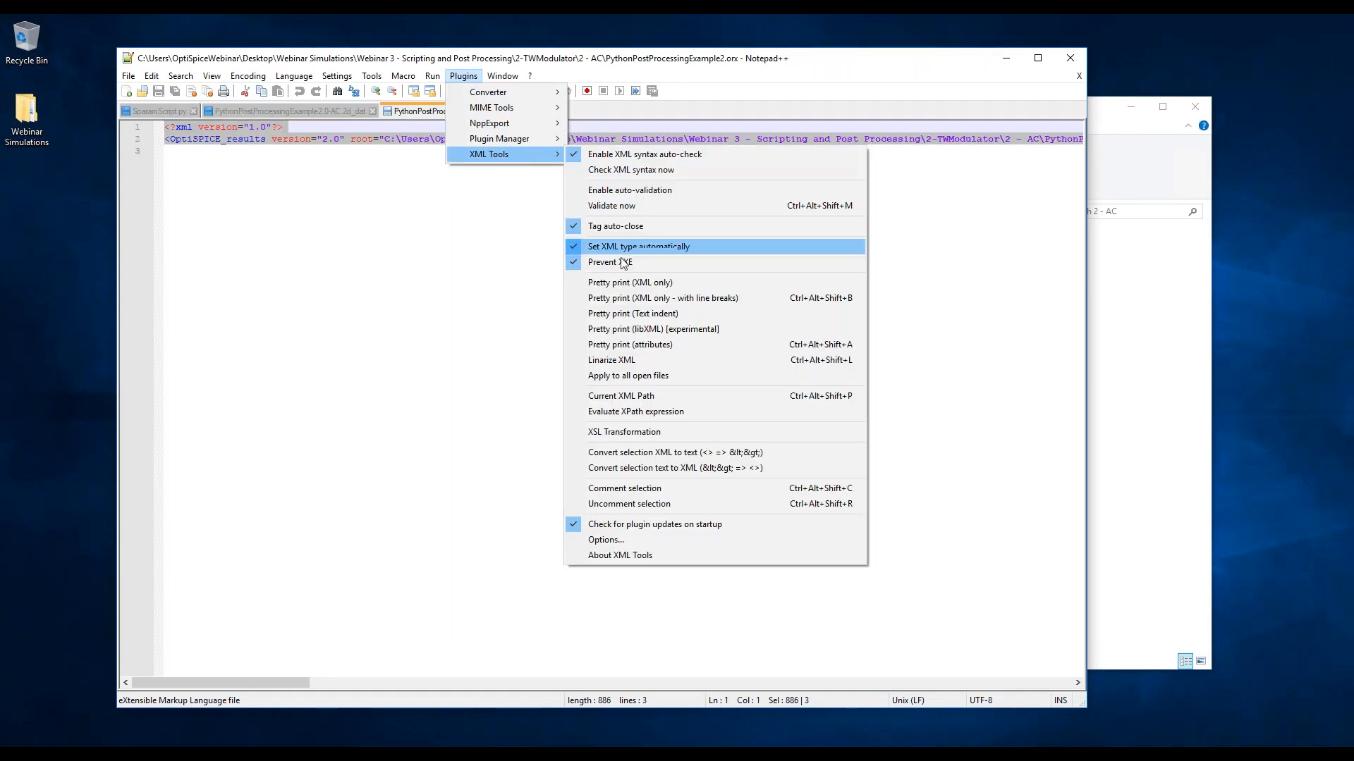
click(625, 283)
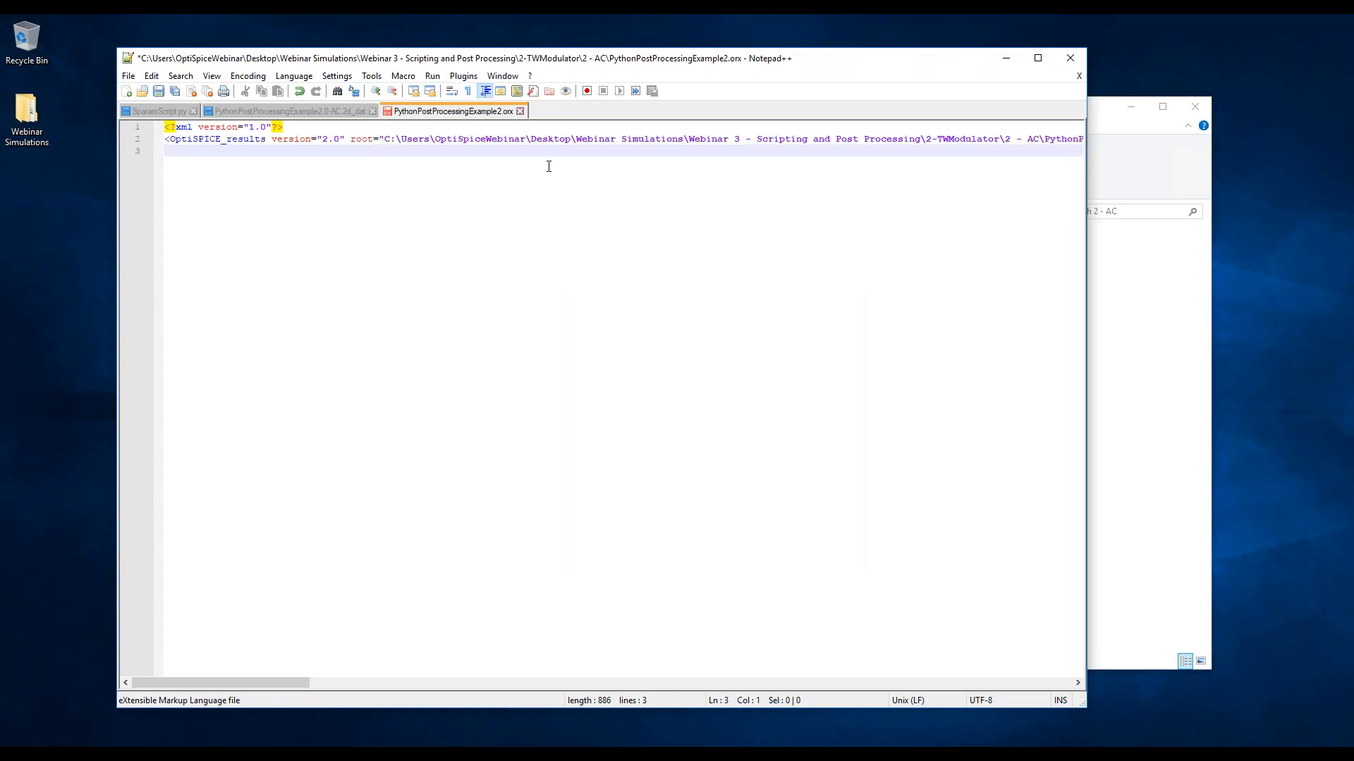
Format the entire .orx content with XML Tools' Pretty print (XML only - with line breaks).
key(ctrl+a)
click(463, 75)
mouse_move(526, 154)
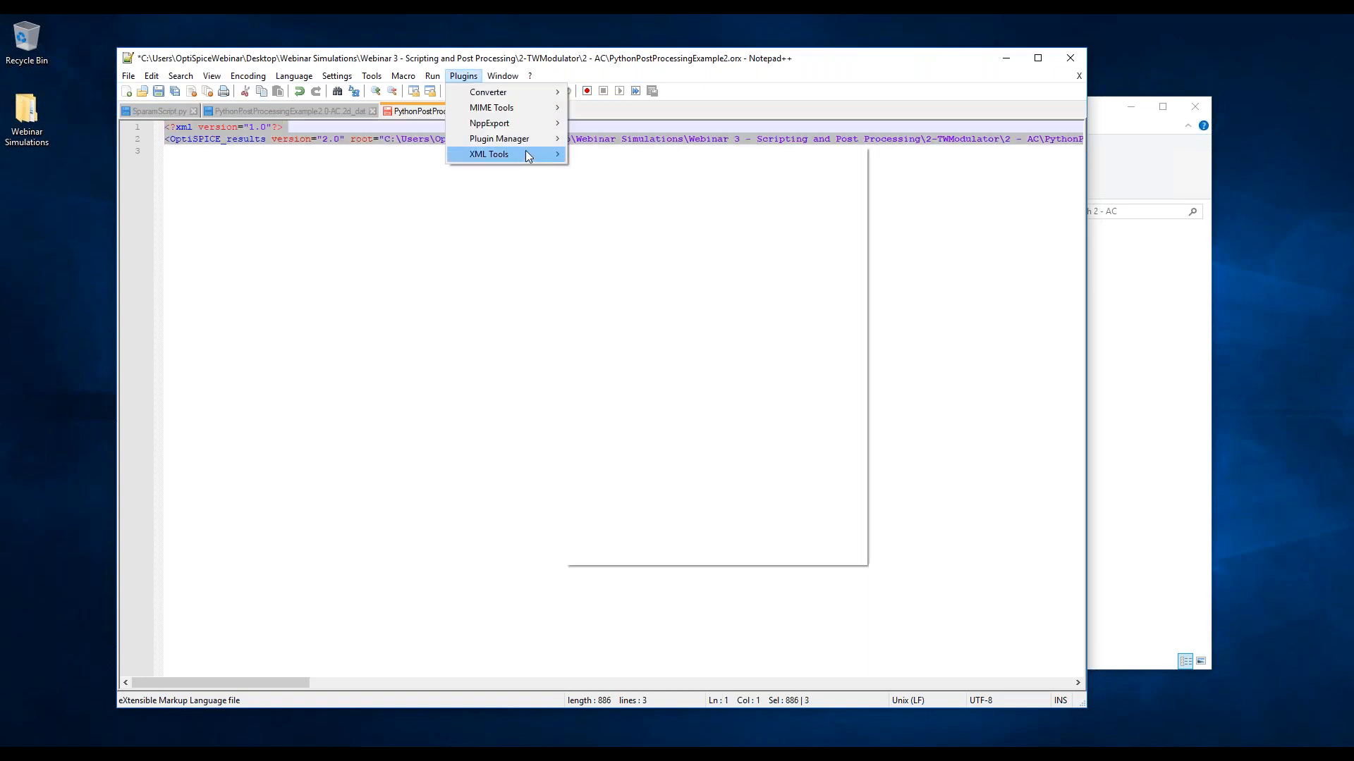
click(677, 299)
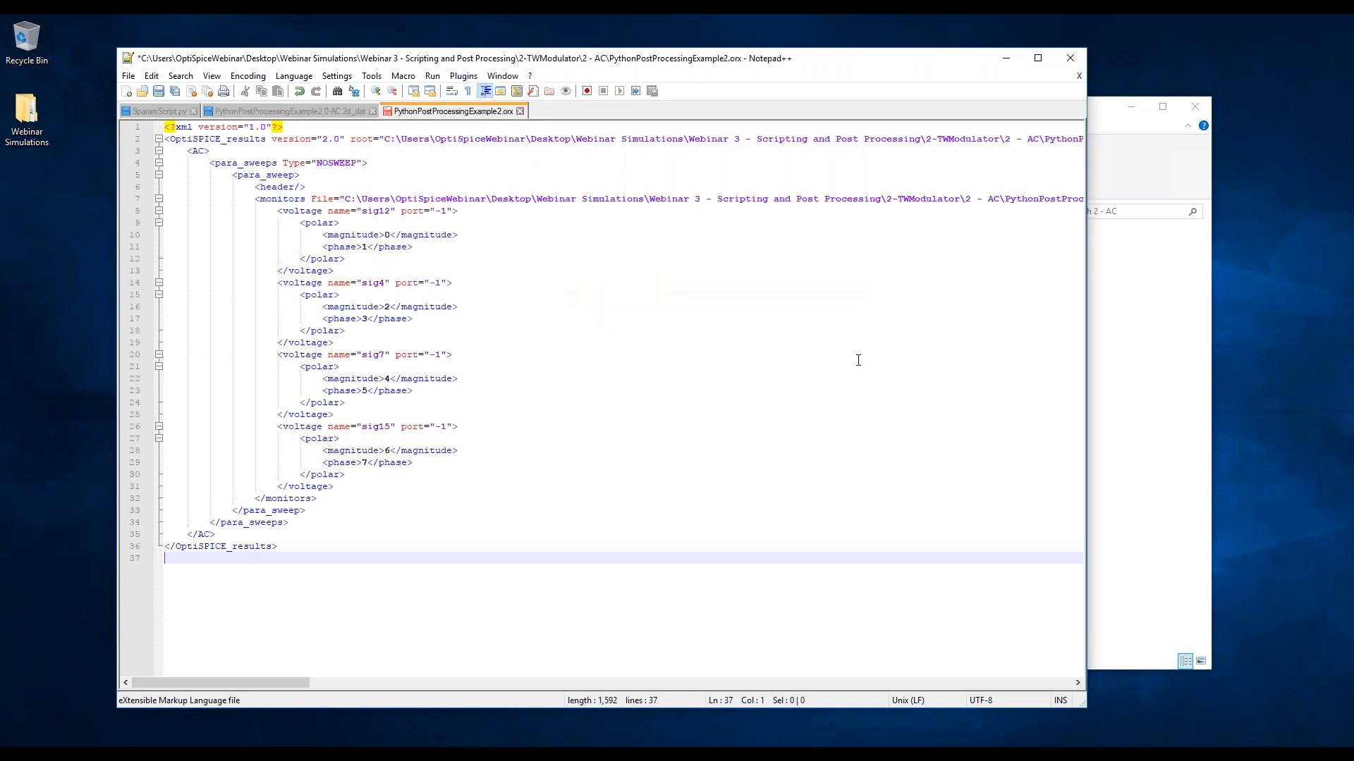
Widen the Notepad++ window, examine the signal names, ports and magnitude and phase indices of the voltage monitors, and minimize it.
drag(1089, 375, 1305, 406)
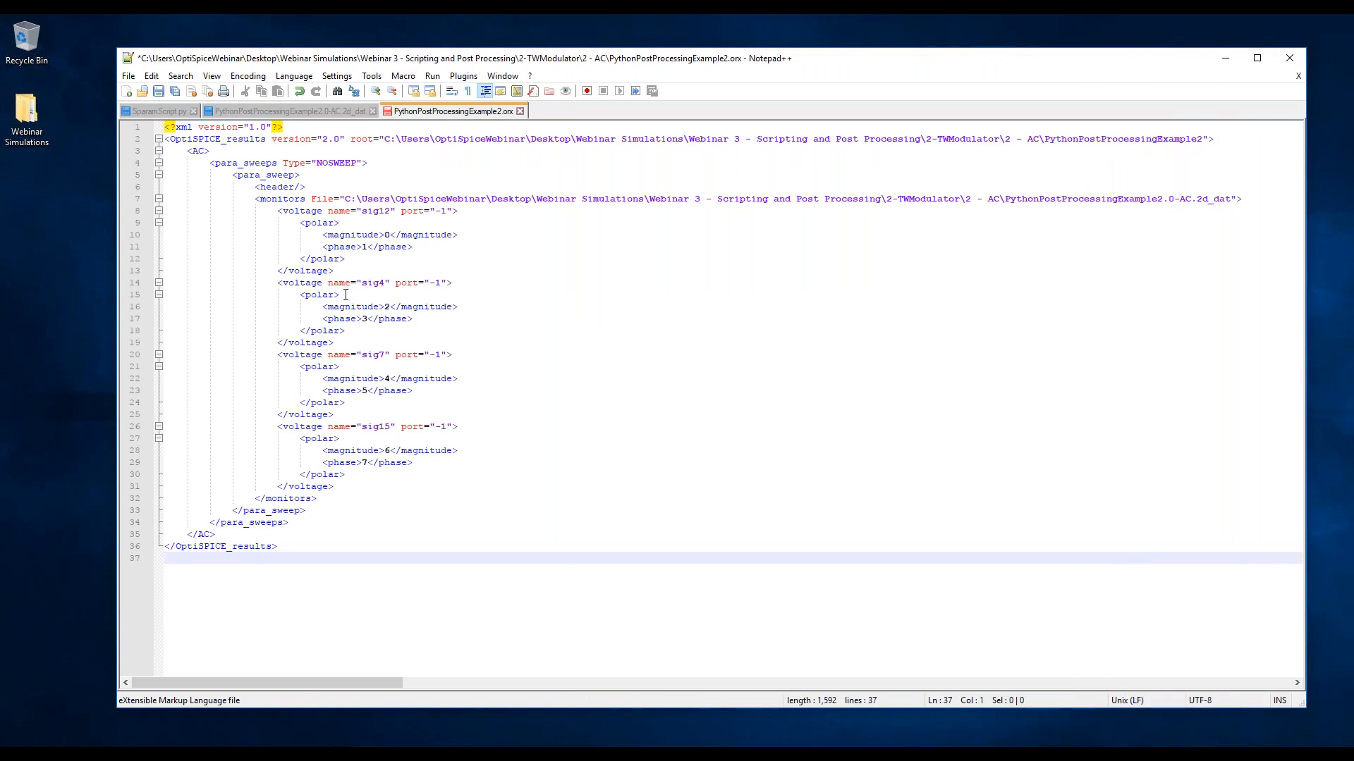
double_click(390, 235)
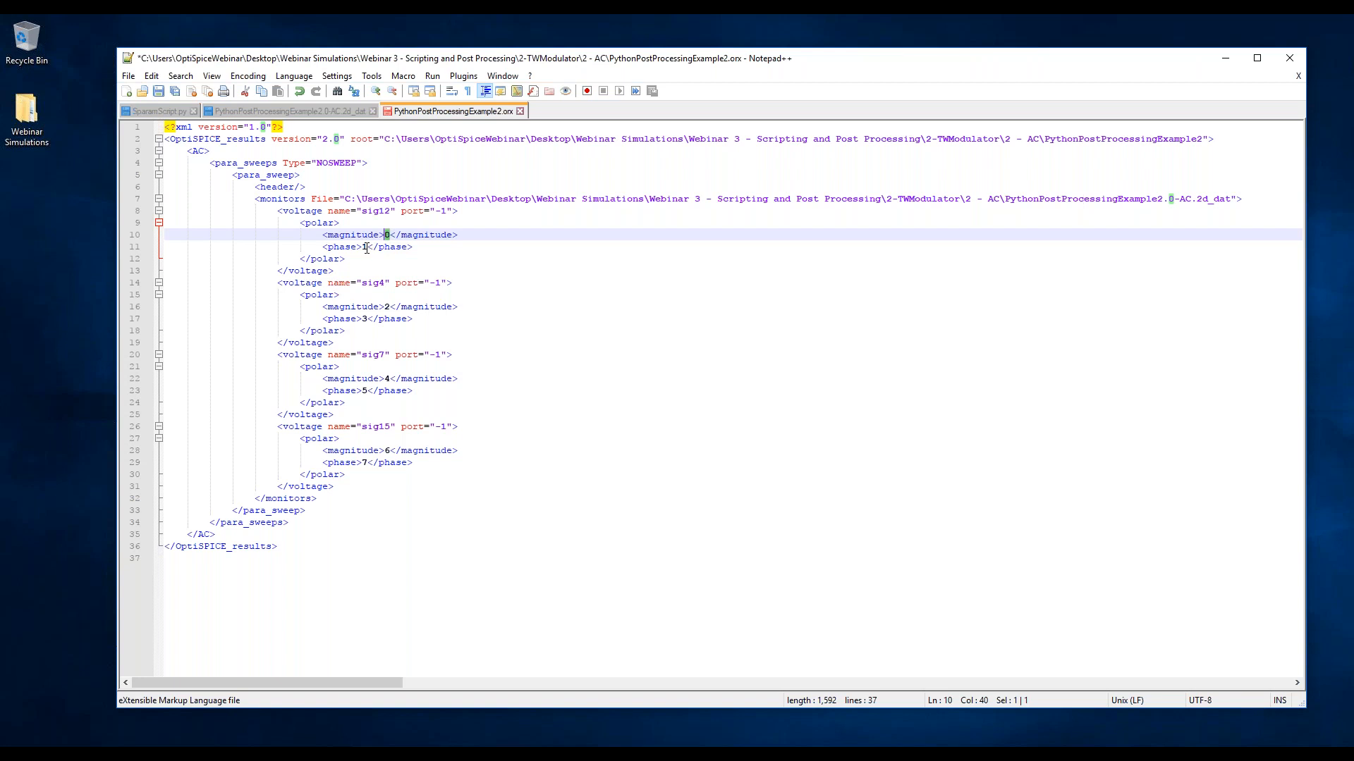
drag(390, 211, 359, 213)
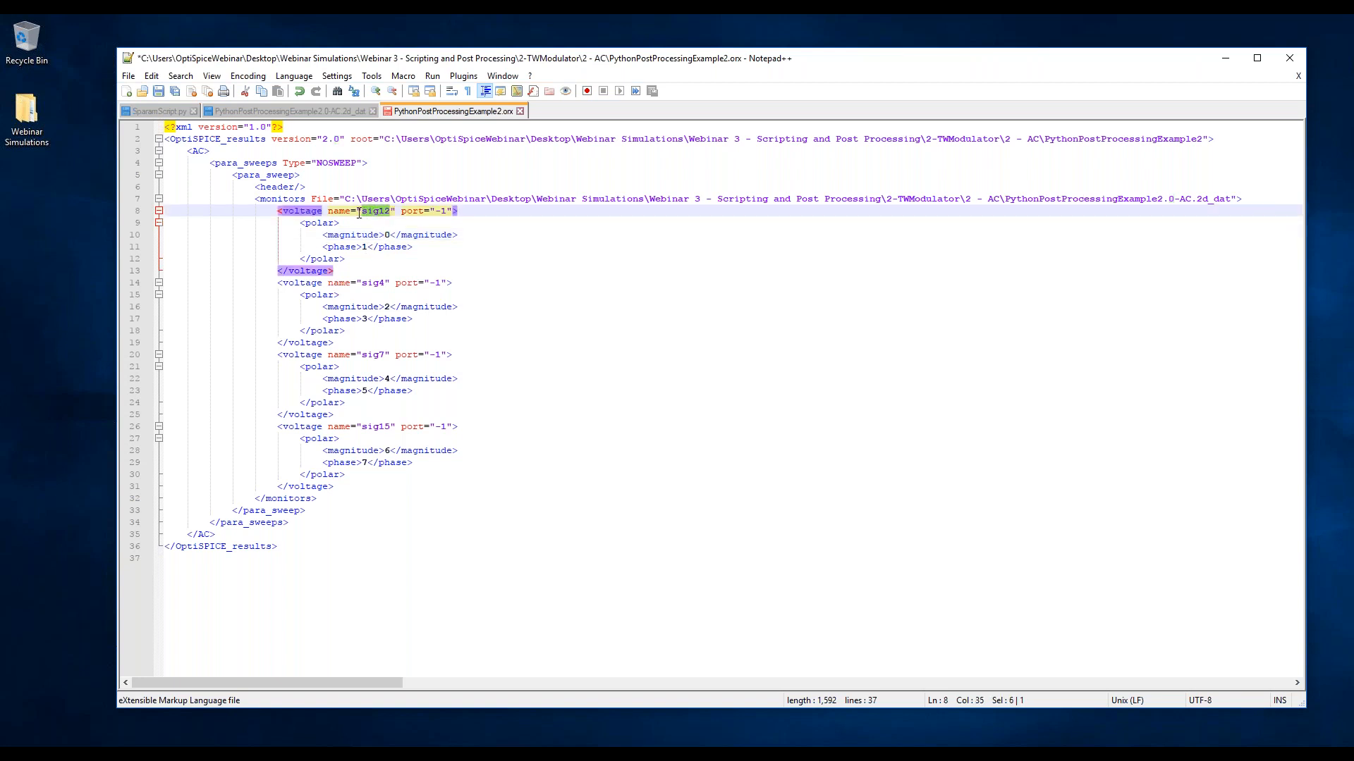
click(418, 218)
drag(451, 211, 436, 212)
click(335, 246)
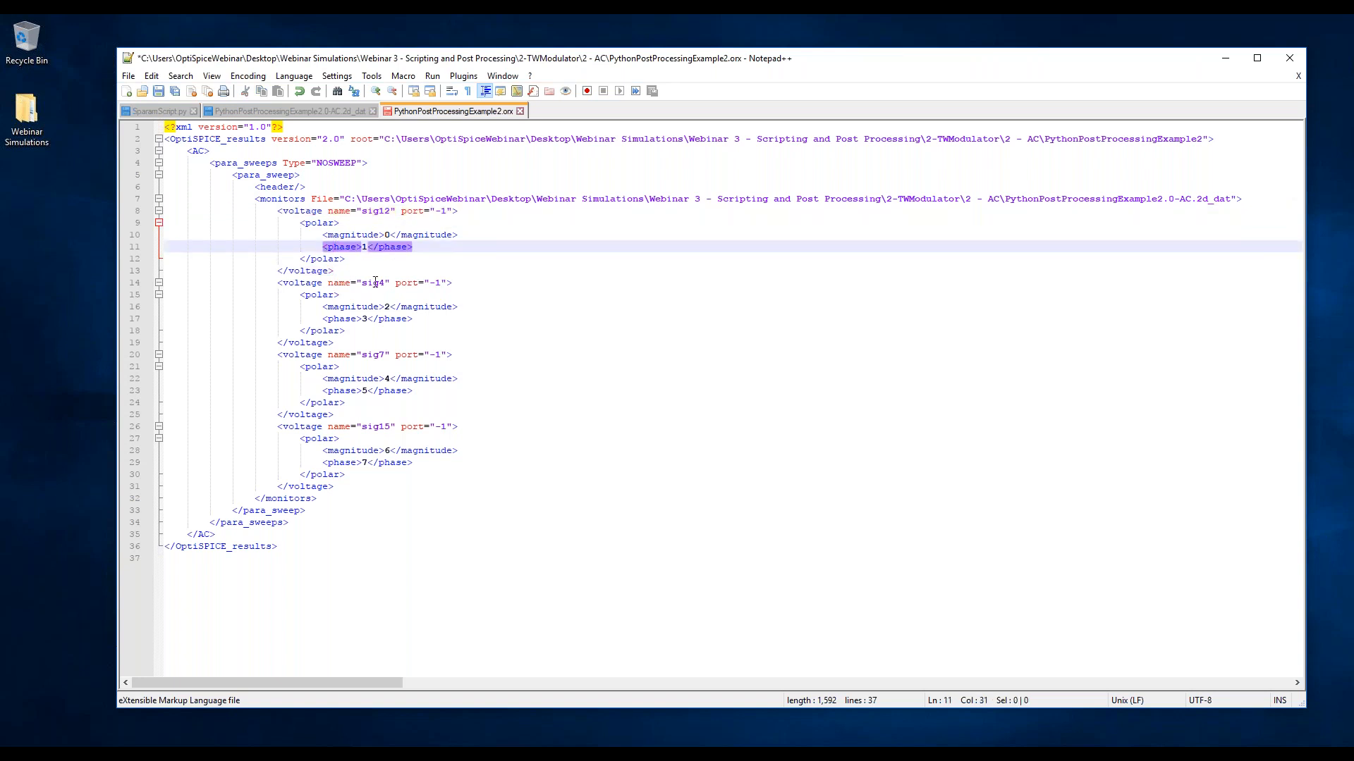
click(384, 307)
click(376, 354)
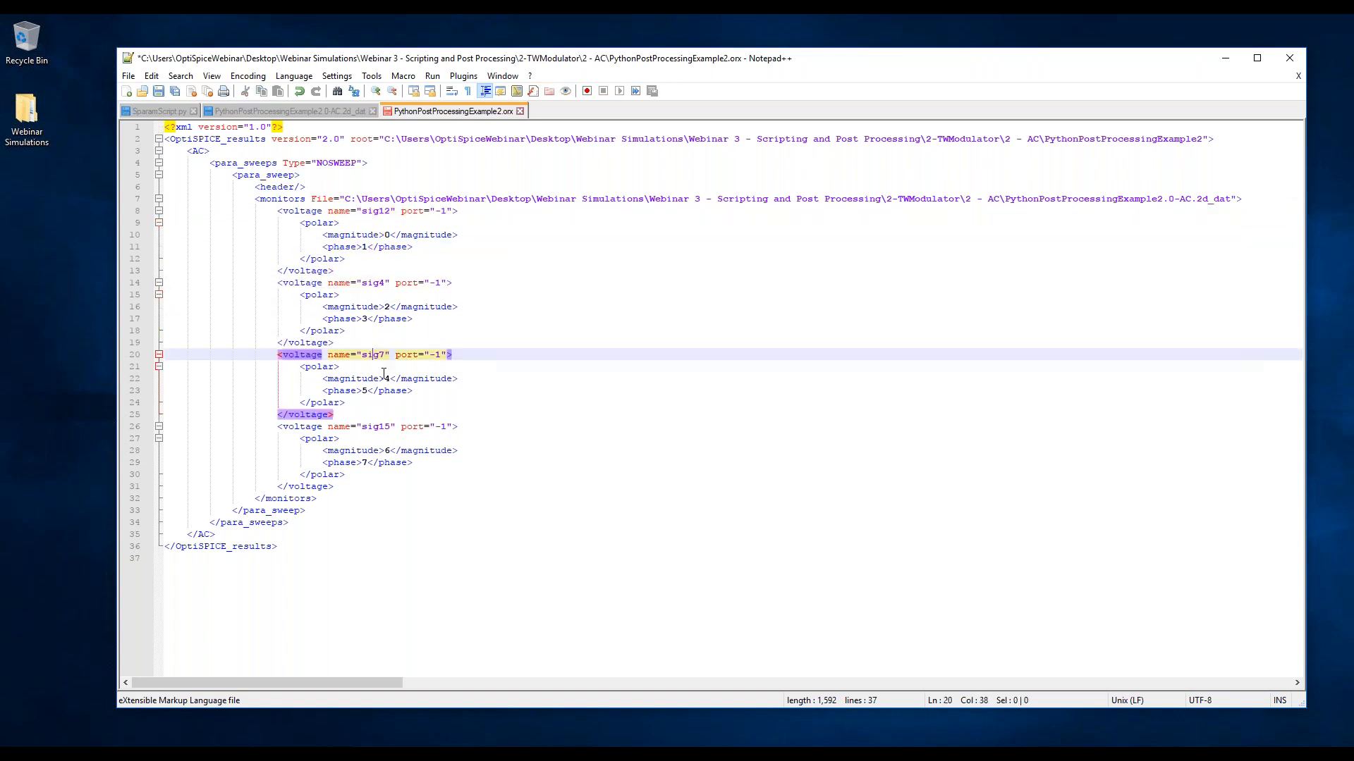
click(385, 378)
click(363, 391)
drag(390, 451, 381, 445)
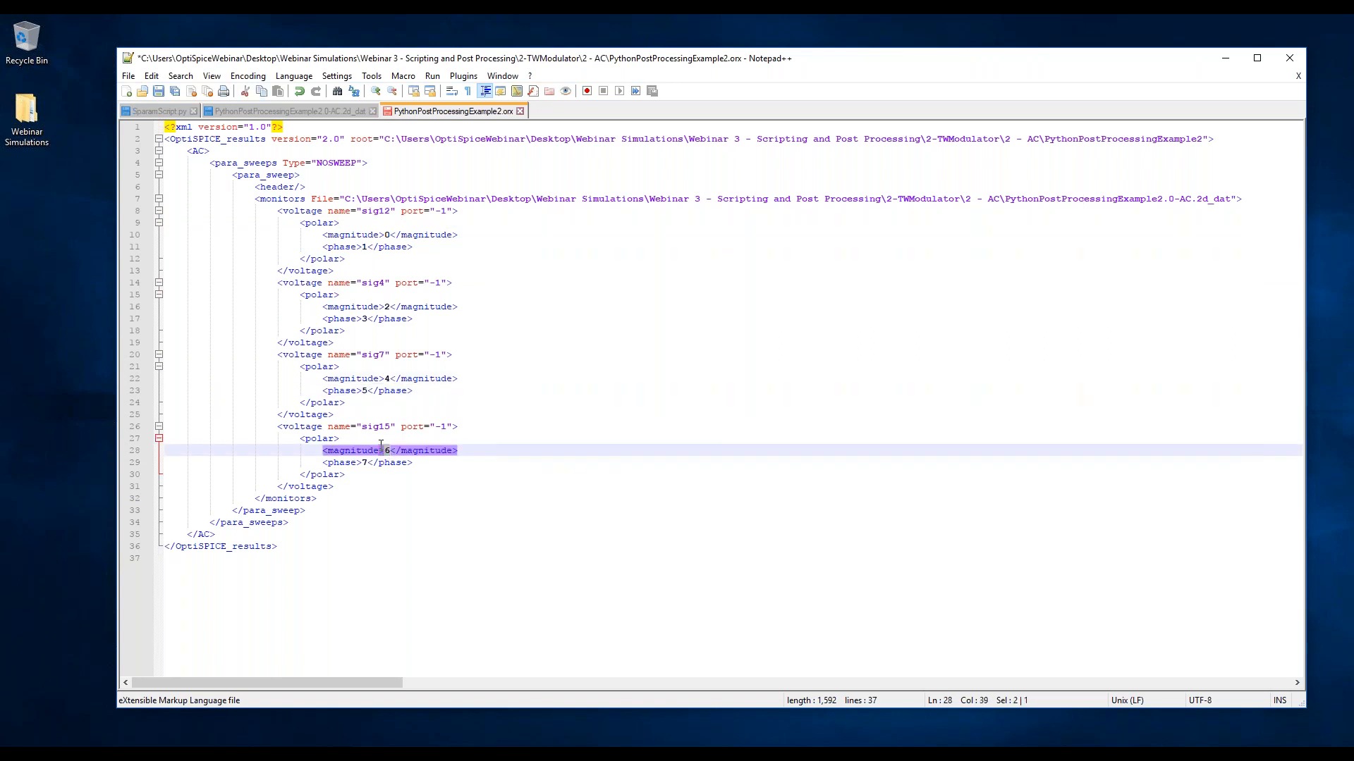
click(1224, 66)
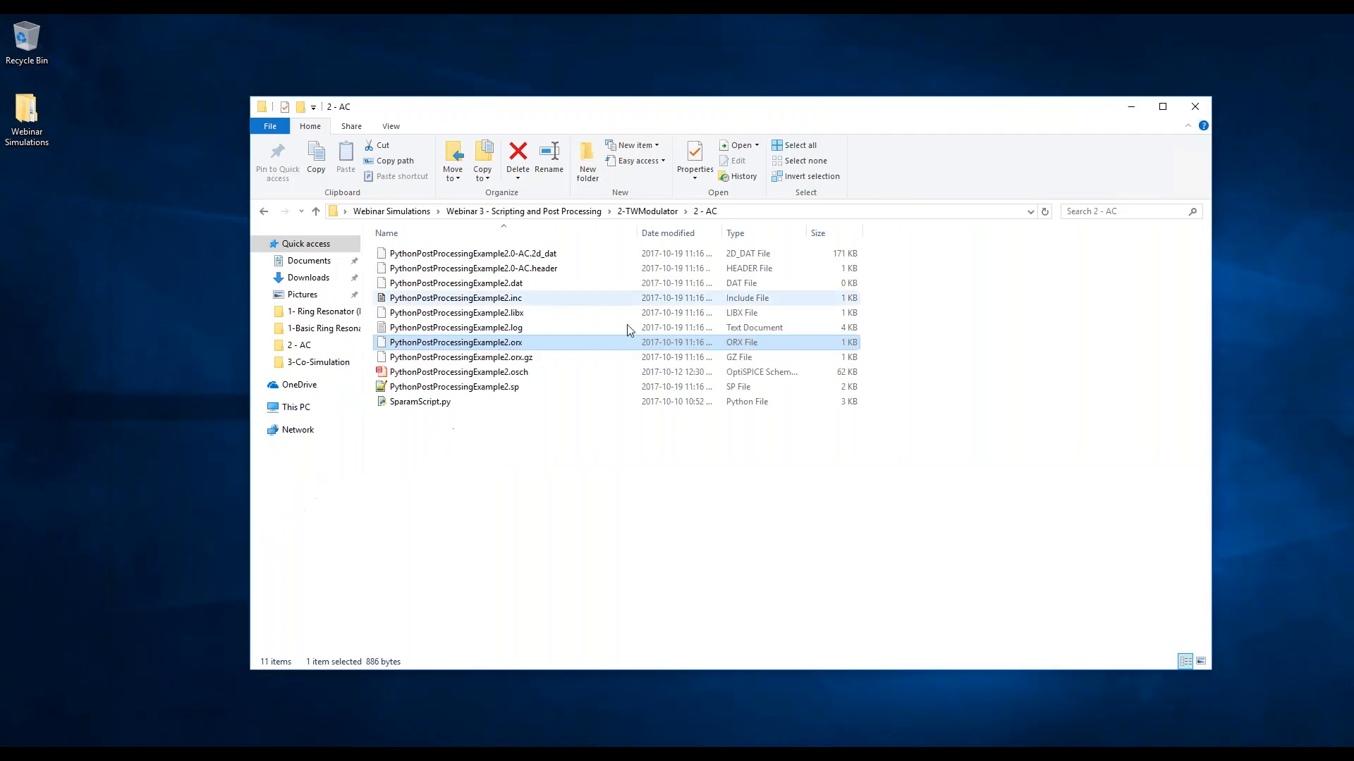
Open PythonPostProcessingExample2.sp in Notepad++, examine the netlist's component, monitor and .AC lines, and minimize the window.
click(492, 387)
right_click(492, 388)
click(612, 437)
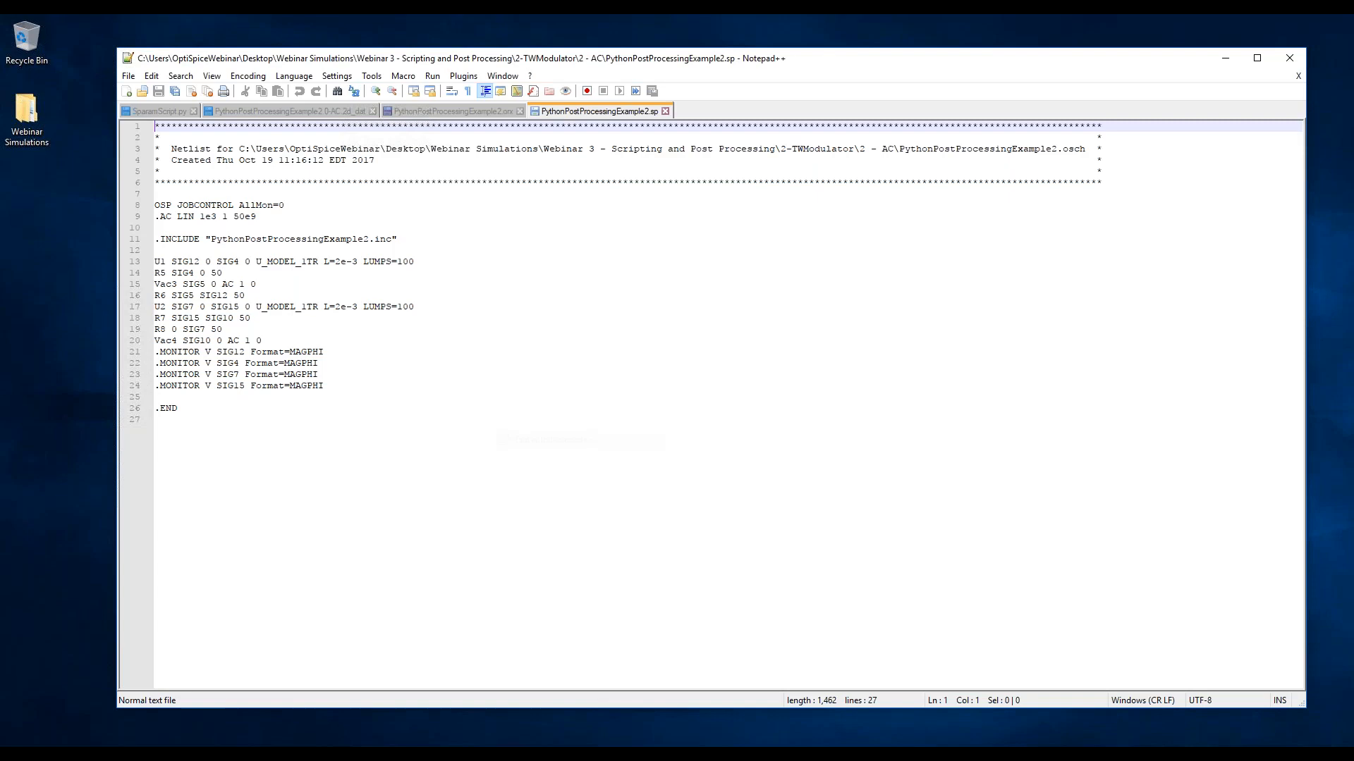
click(181, 262)
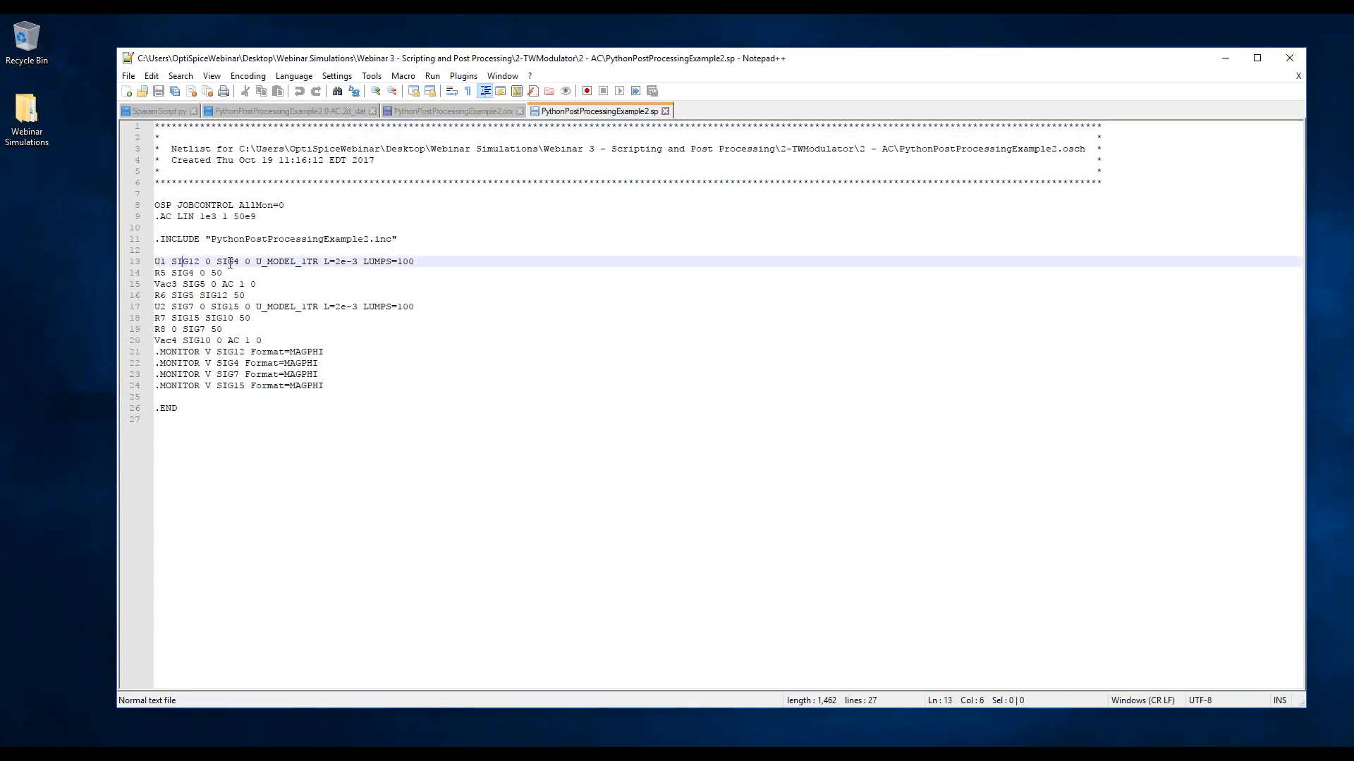
click(191, 272)
click(193, 283)
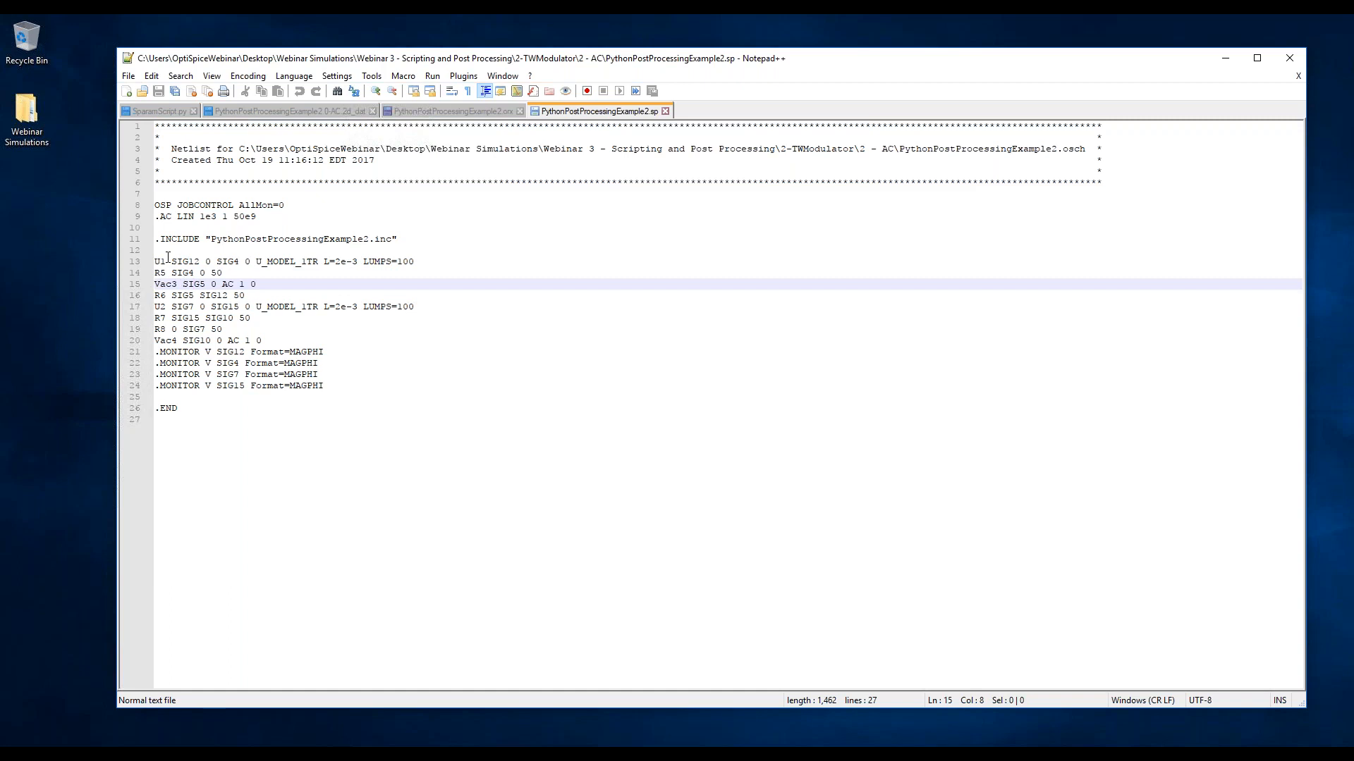
drag(166, 259, 154, 296)
drag(324, 353, 154, 352)
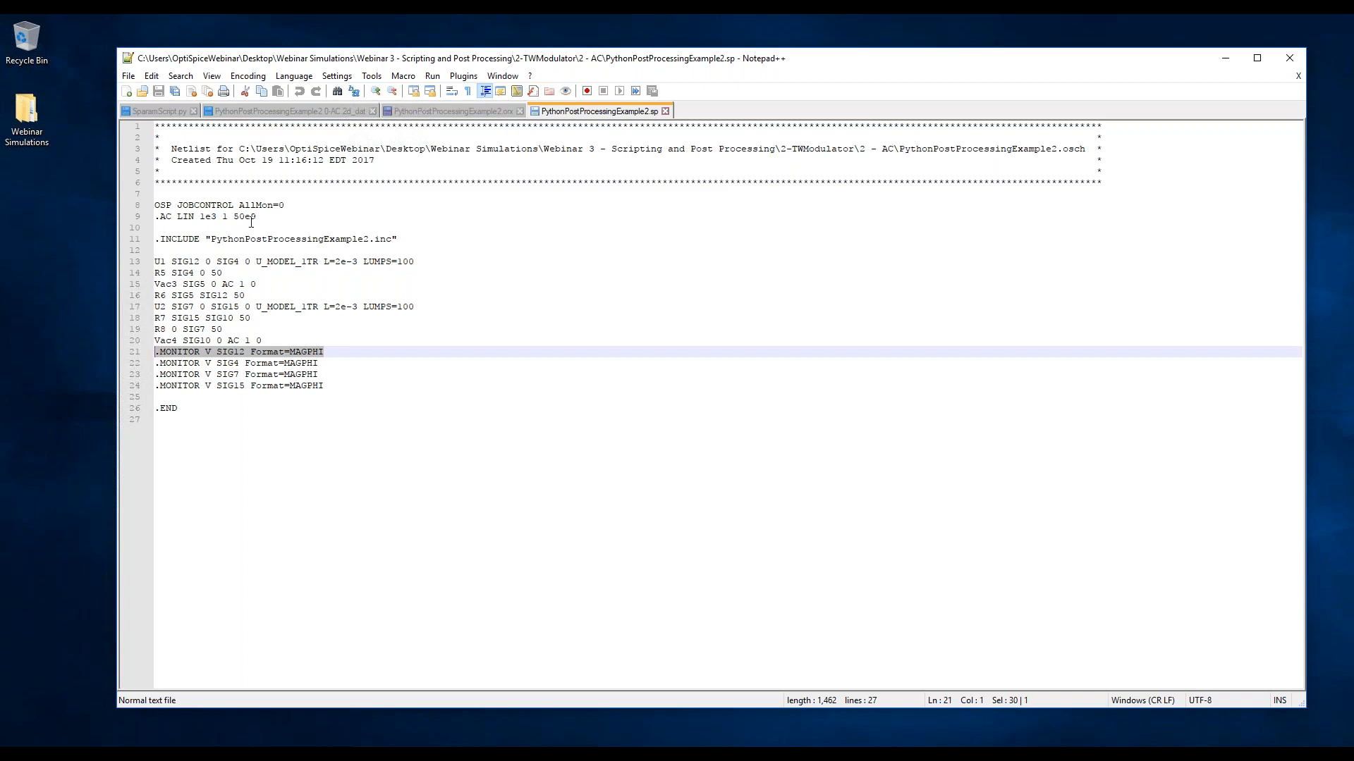
drag(261, 219, 154, 219)
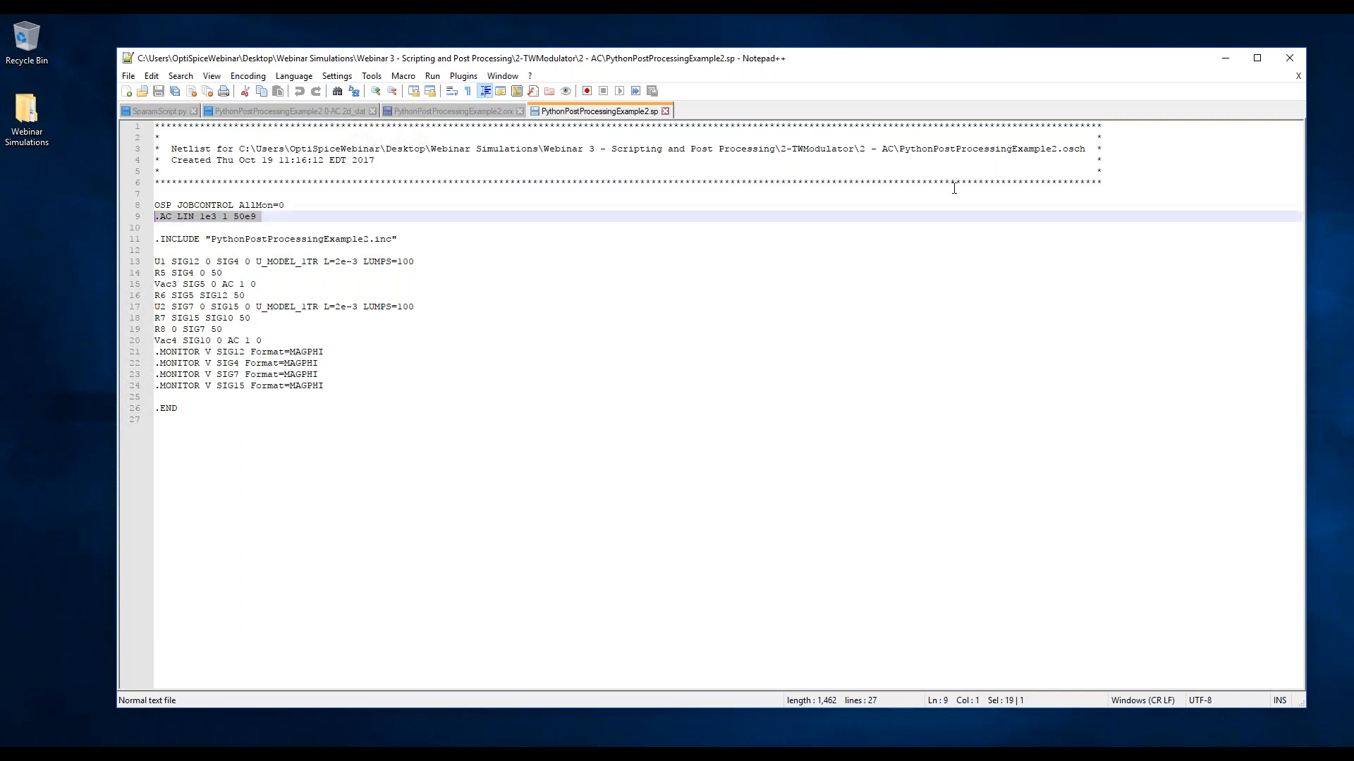
click(1225, 58)
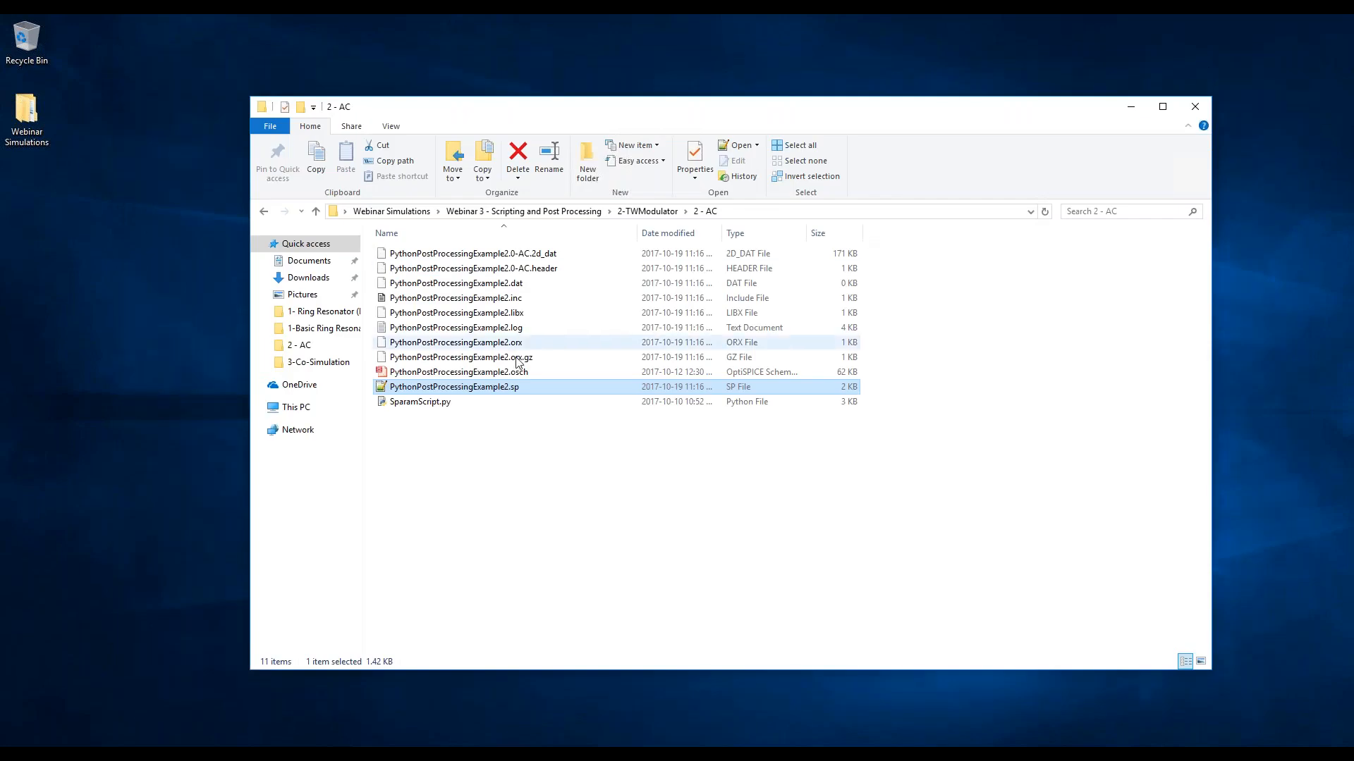
Open PythonPostProcessingExample2.inc in Notepad++, examine the U_MODEL_1TR model parameters, and close the window.
right_click(492, 303)
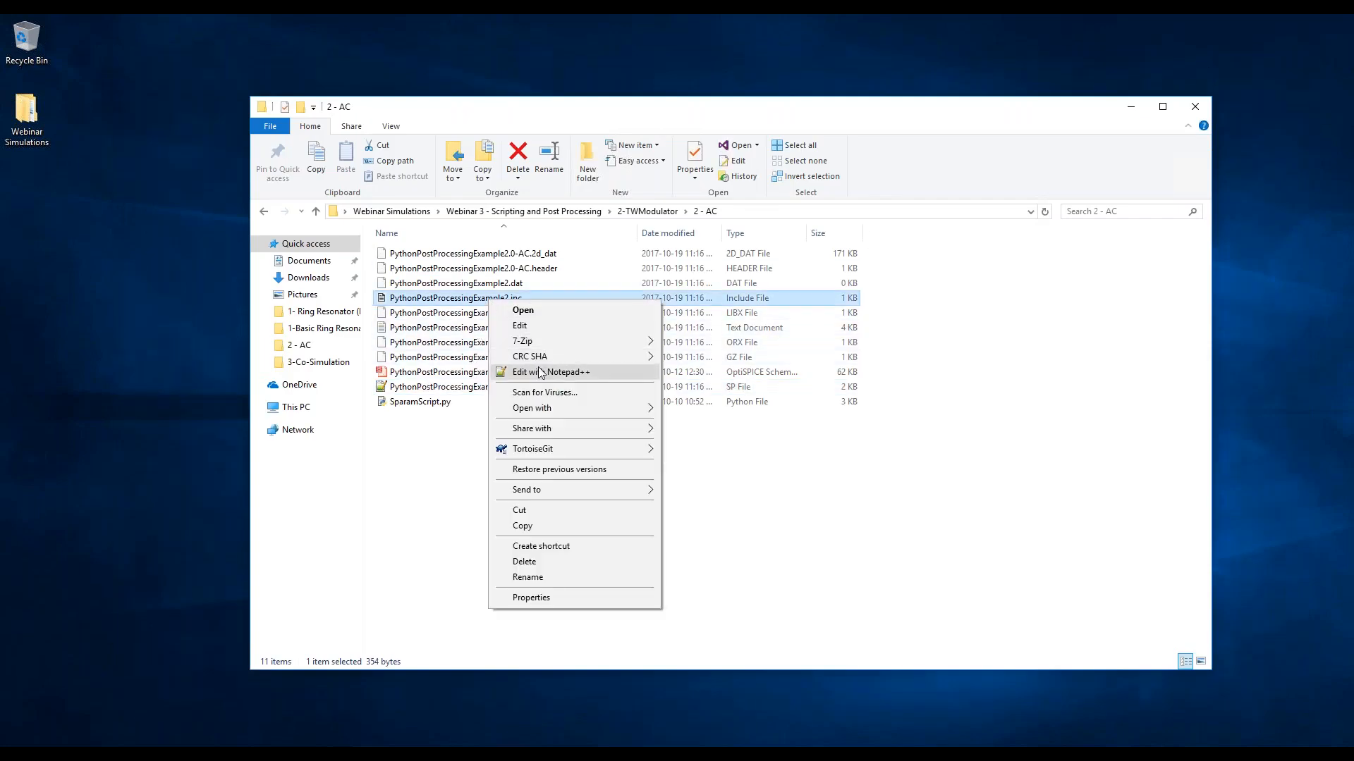
click(536, 368)
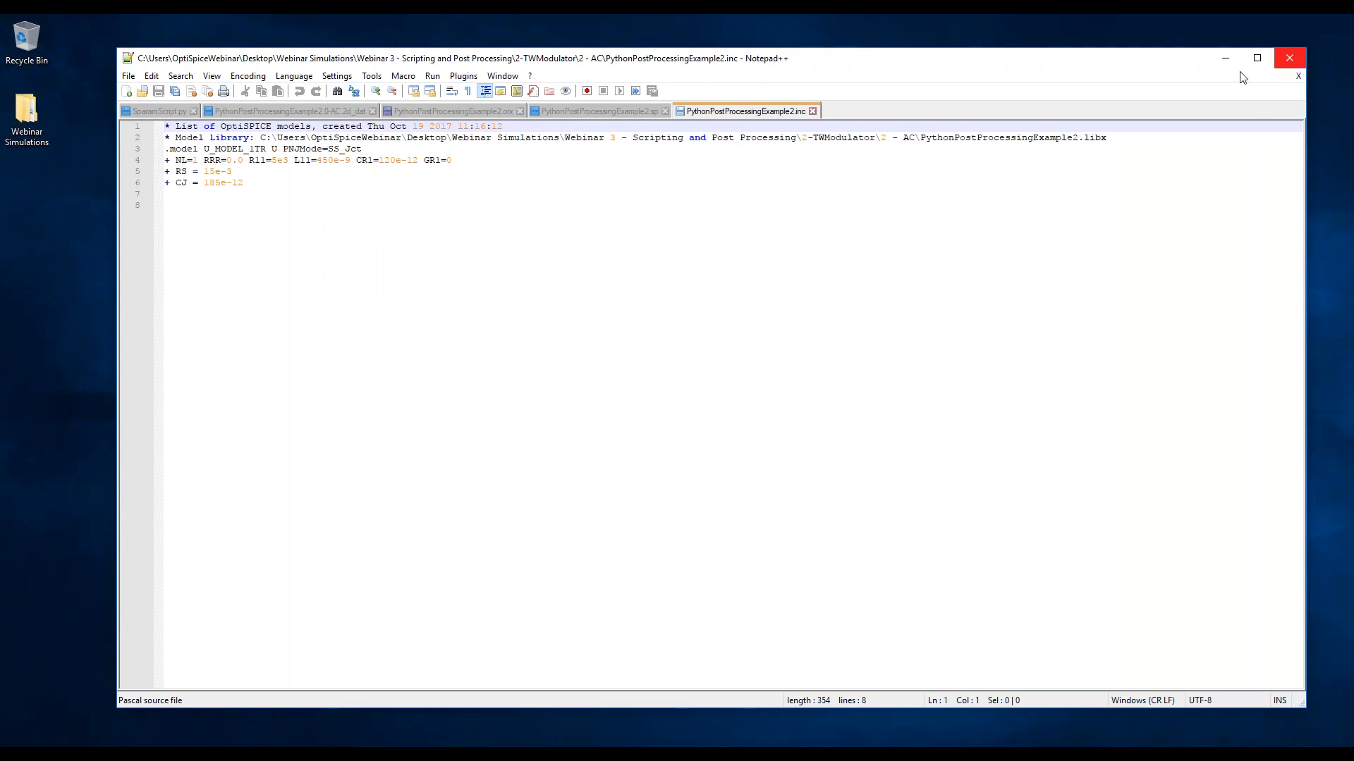
click(266, 185)
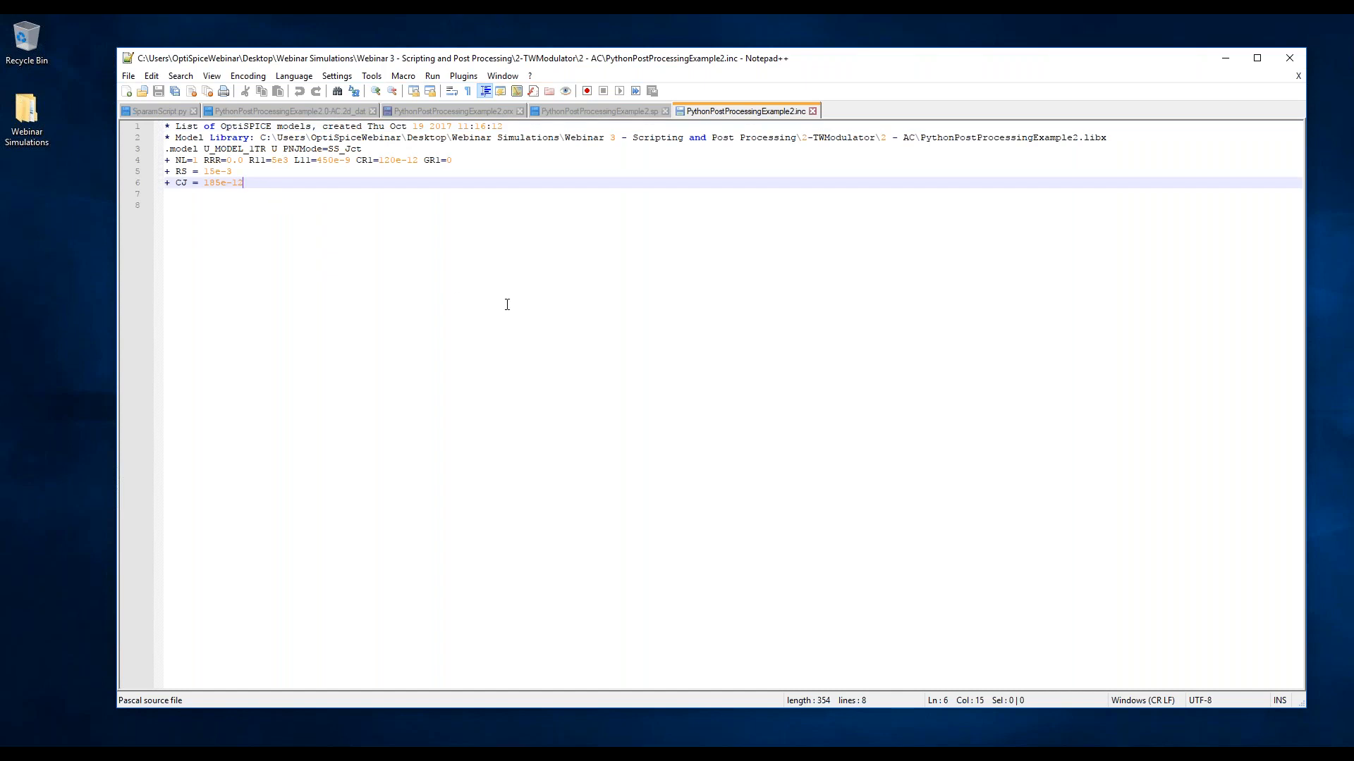
click(1292, 58)
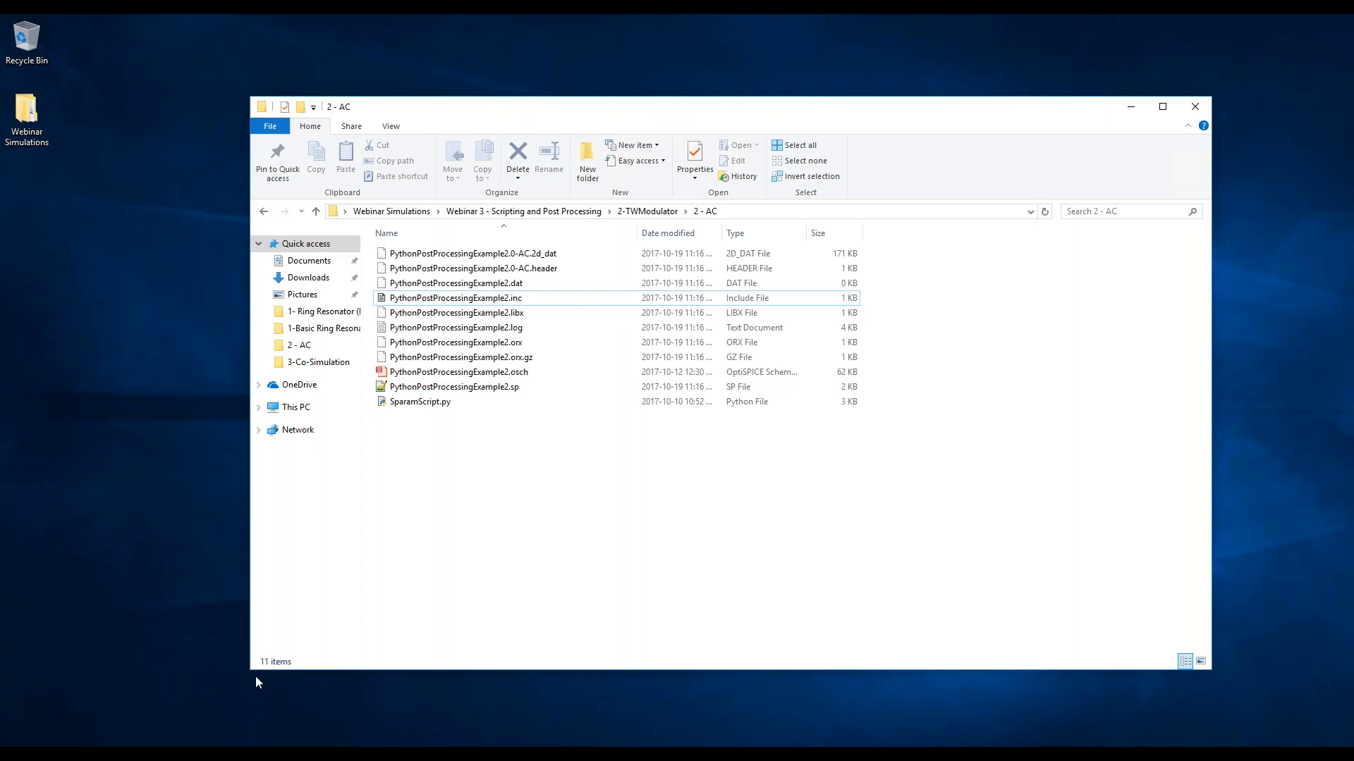
Switch to OptiSPICE Schematics, run the AC simulation and launch Python post-processing on its results.
mouse_move(259, 758)
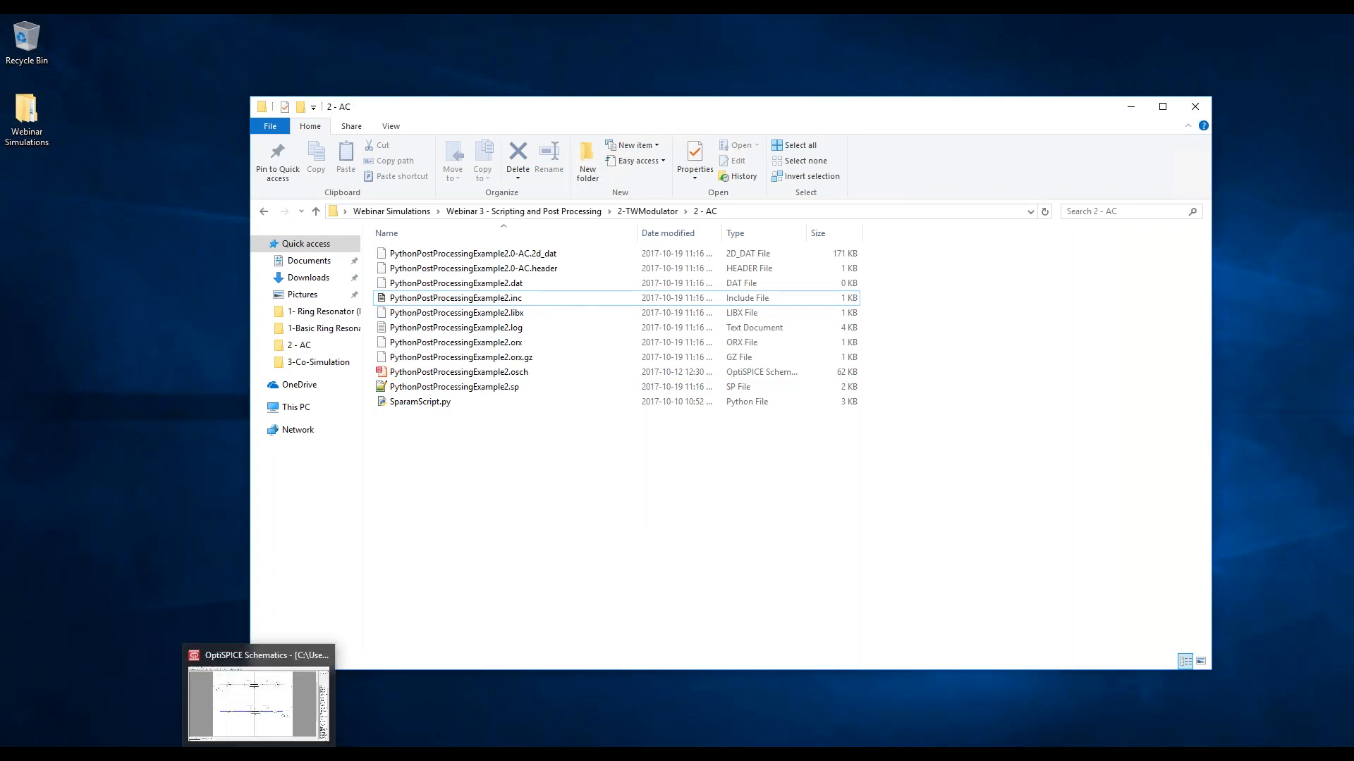
click(259, 698)
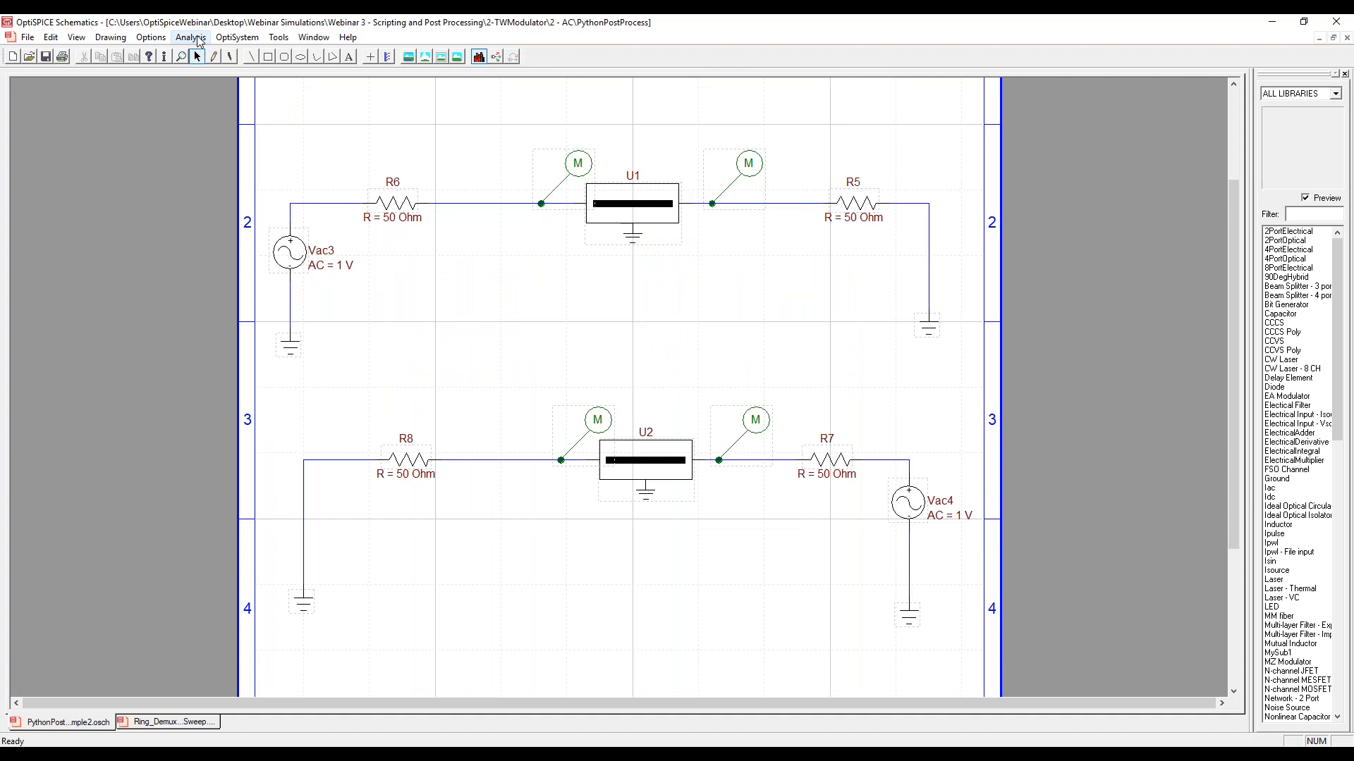
click(198, 41)
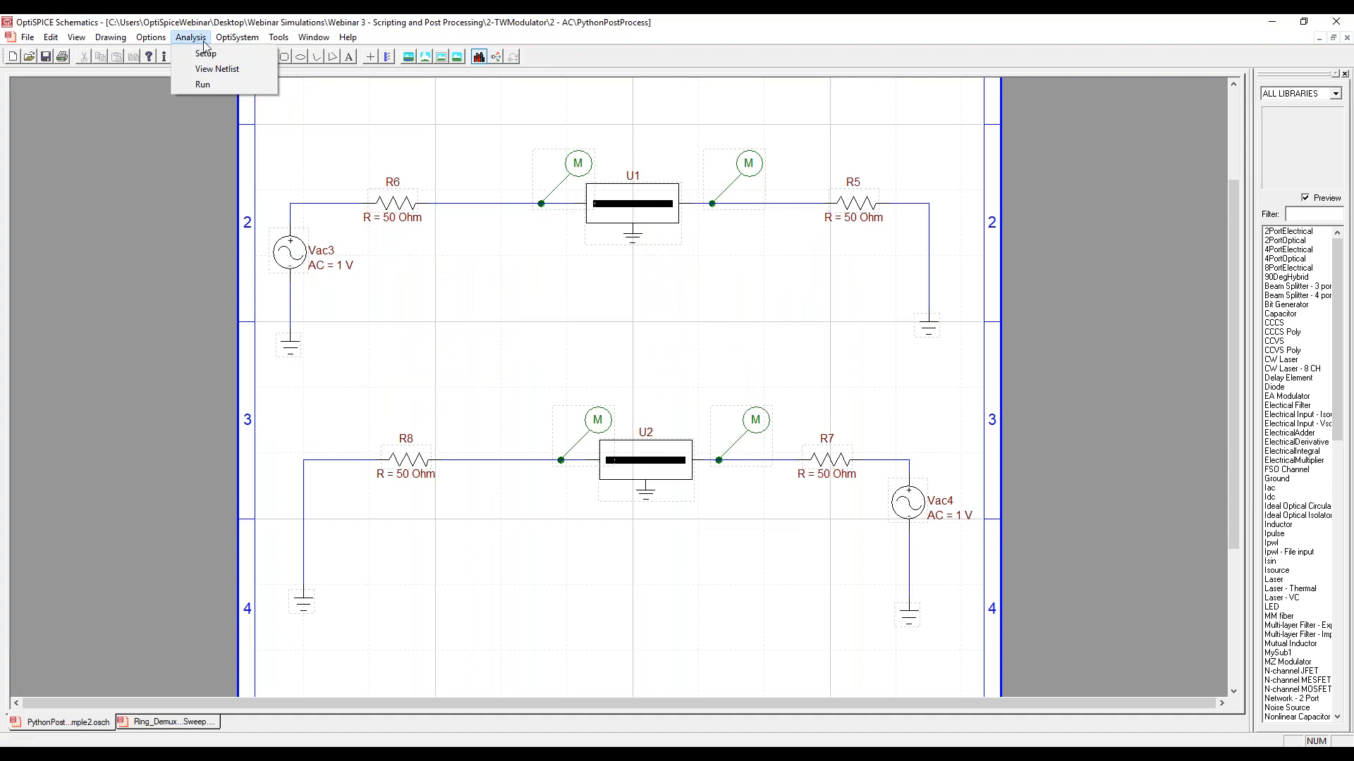
click(239, 85)
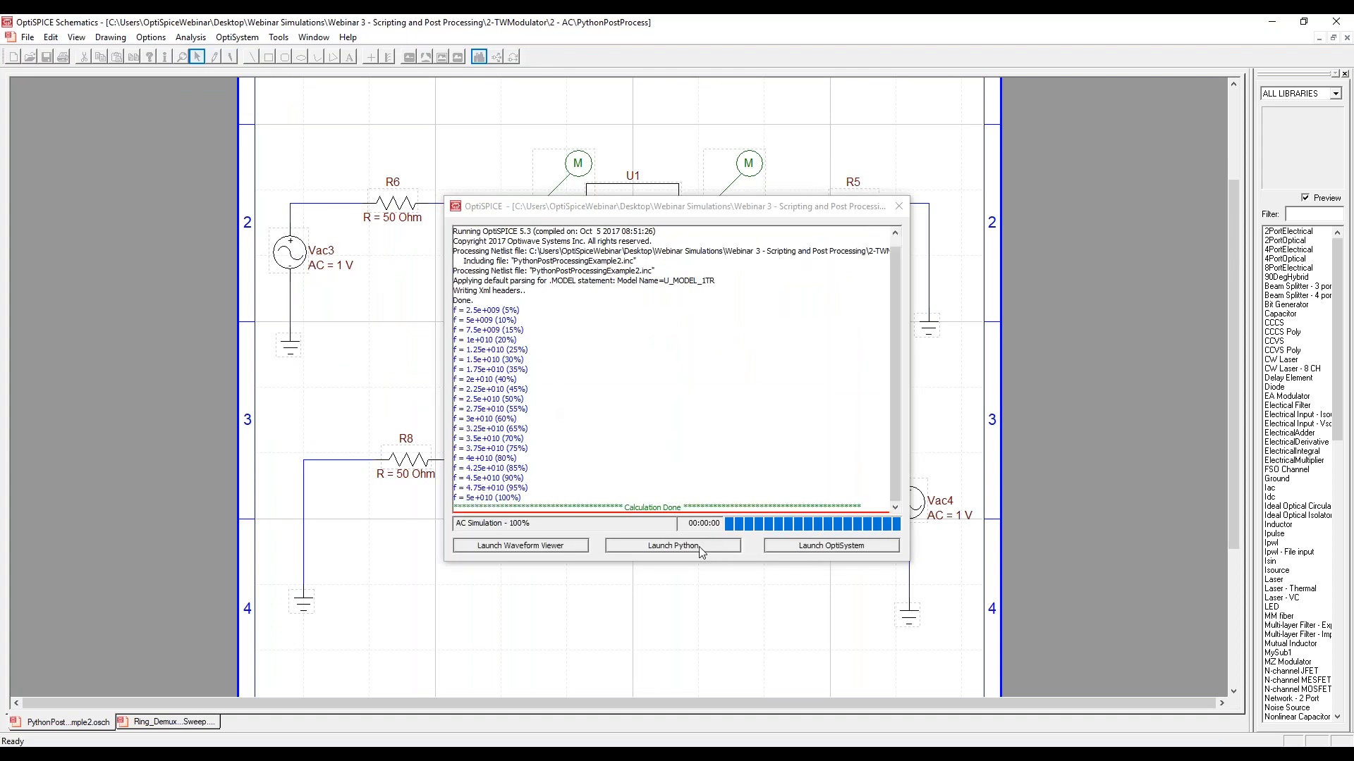
click(699, 547)
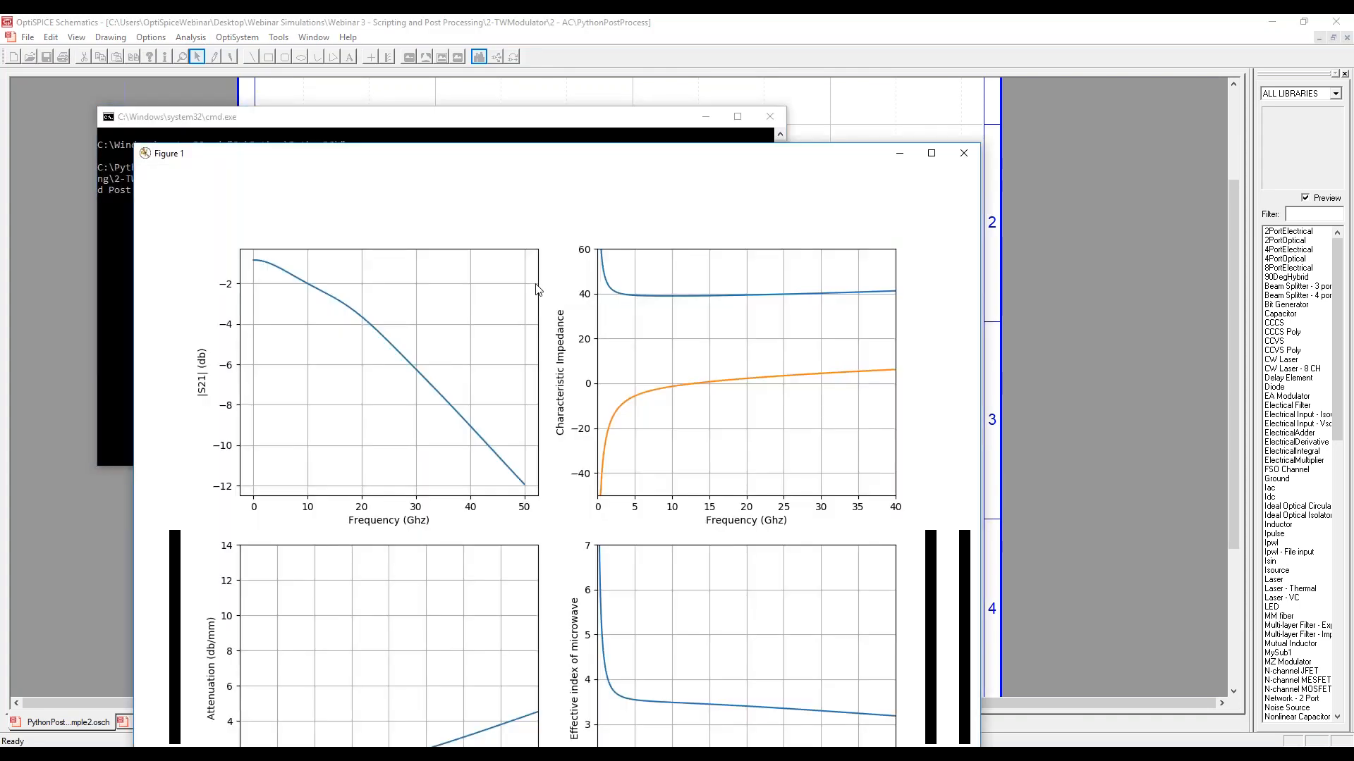
Reposition the figure window to examine the S21, characteristic impedance, attenuation and effective index plots, close it and focus the command window.
drag(519, 152, 565, 67)
drag(186, 68, 196, 209)
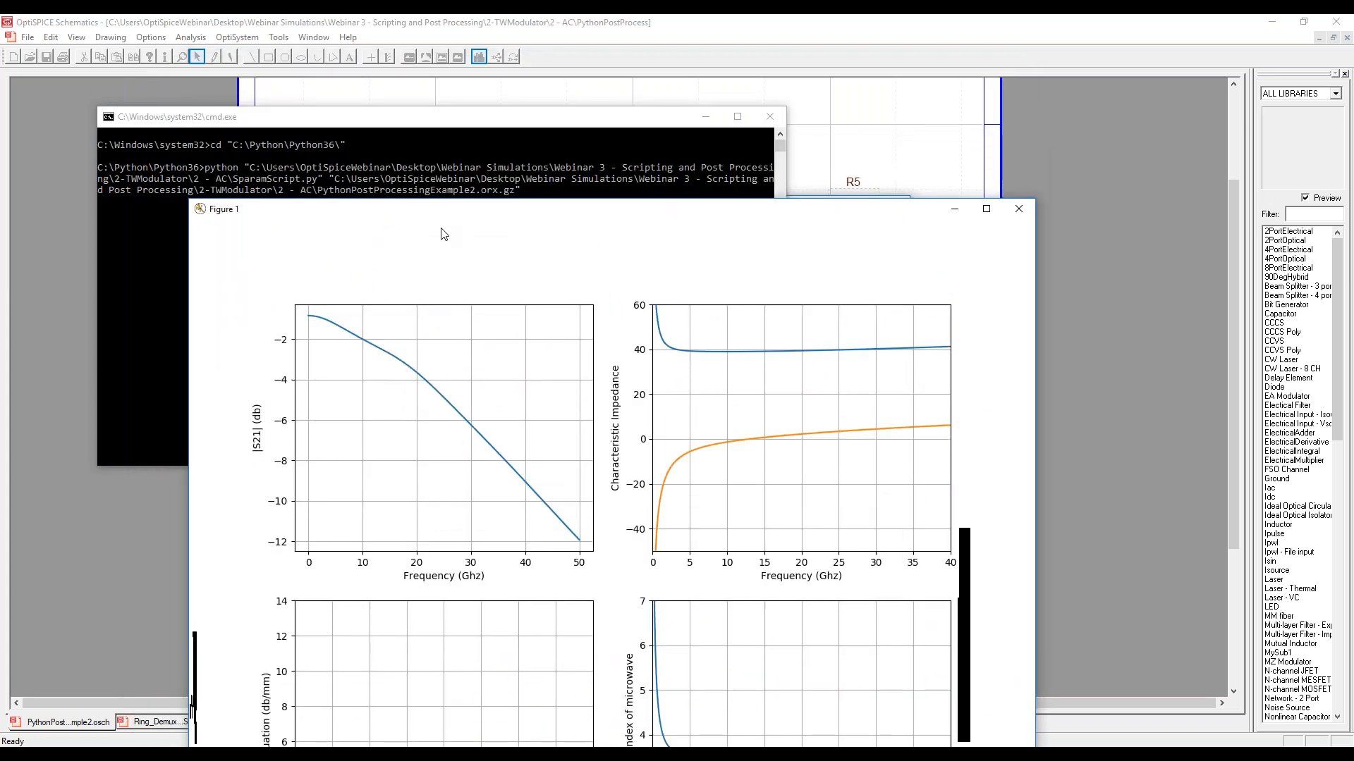
drag(530, 209, 643, 31)
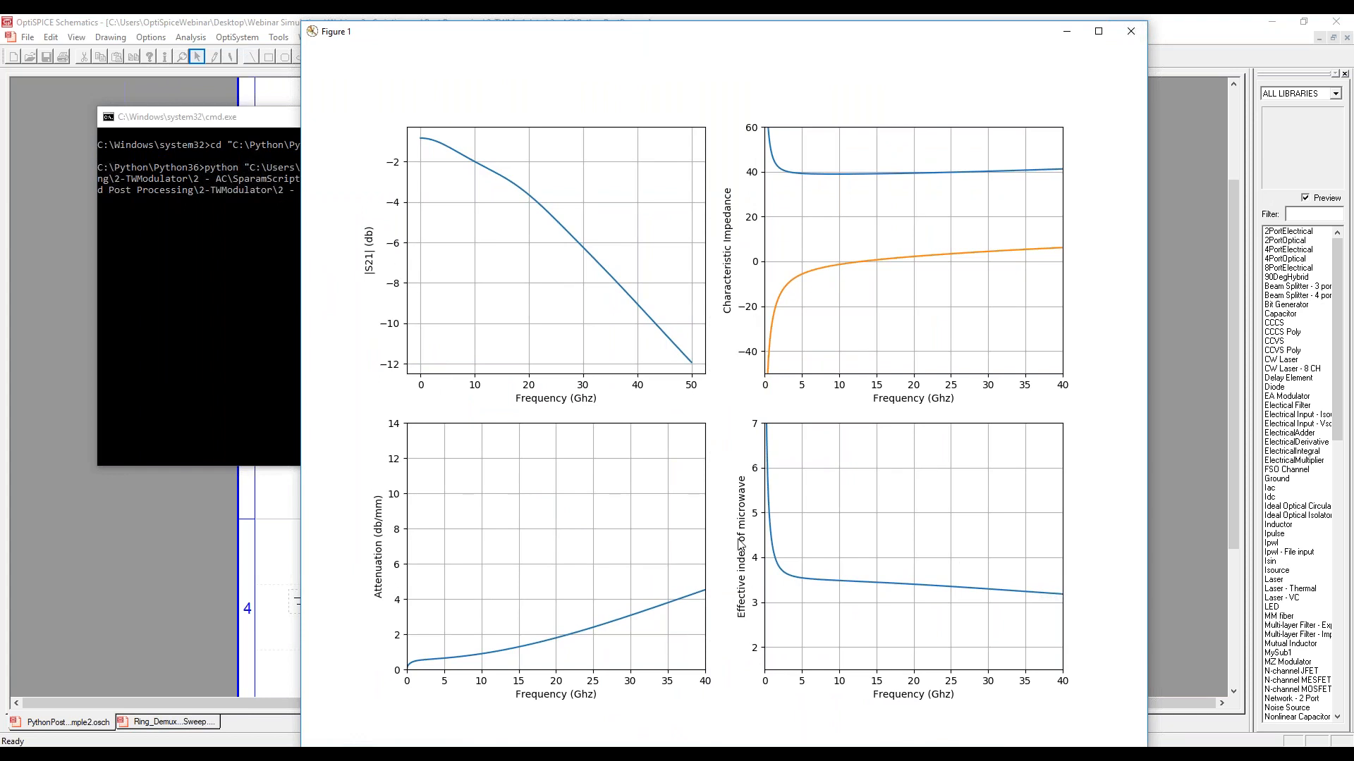
click(1130, 31)
click(410, 268)
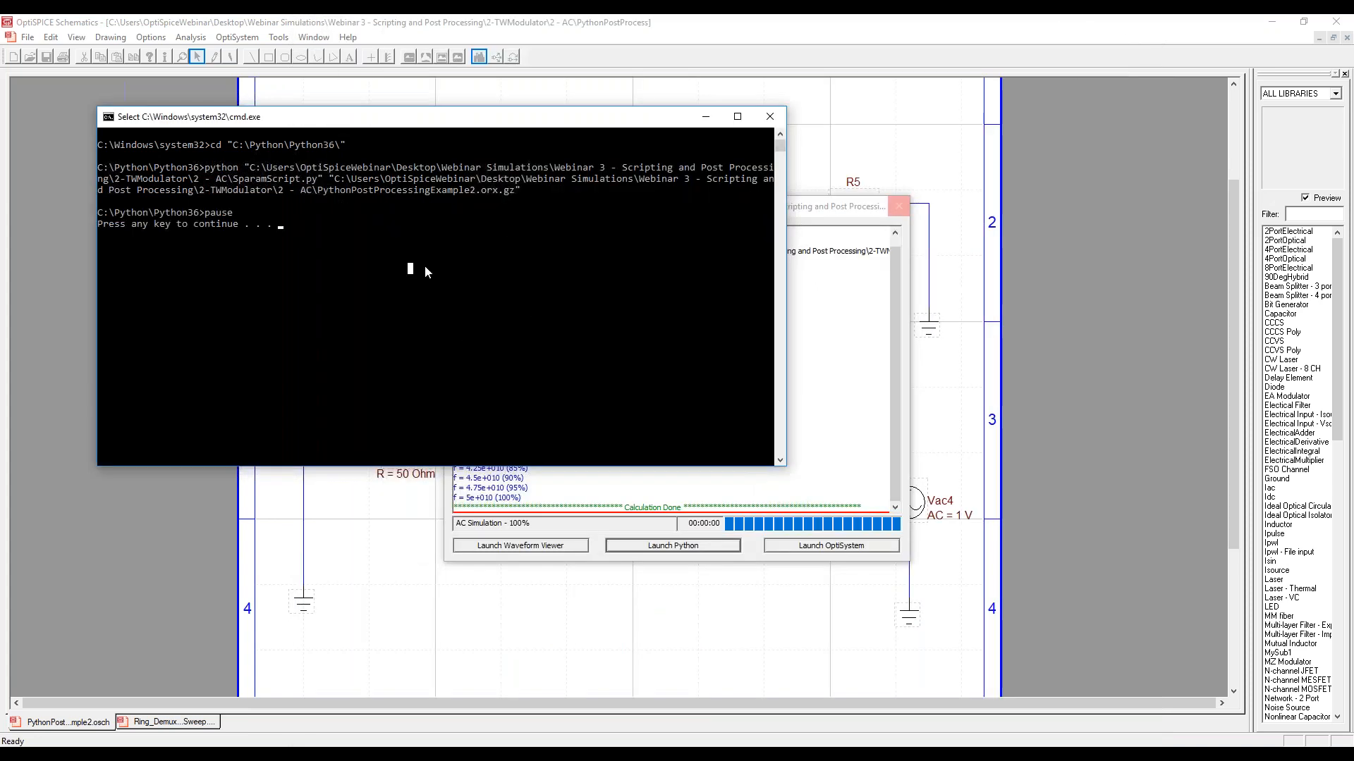
Dismiss the finished command window and open SparamScript.py from the 2 - AC folder in Notepad++.
key(Return)
key(Return)
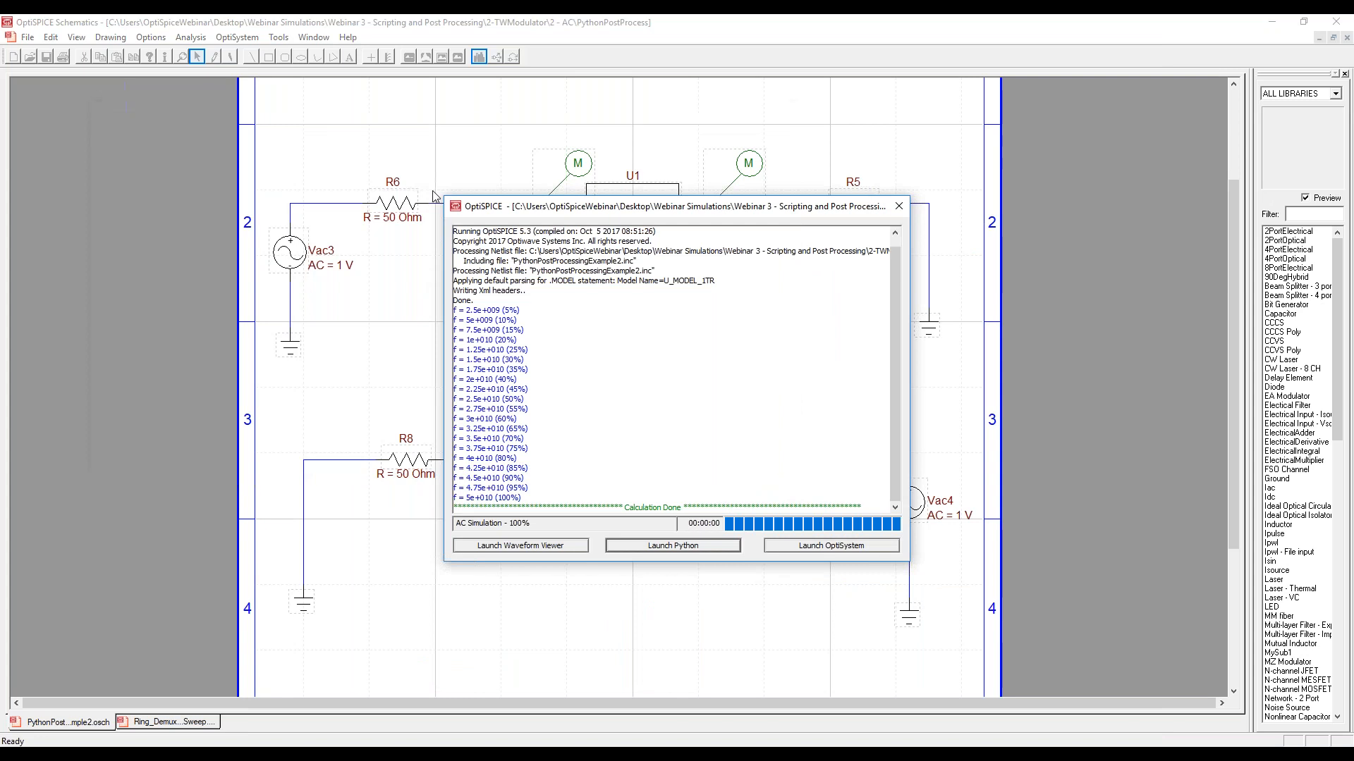
click(221, 748)
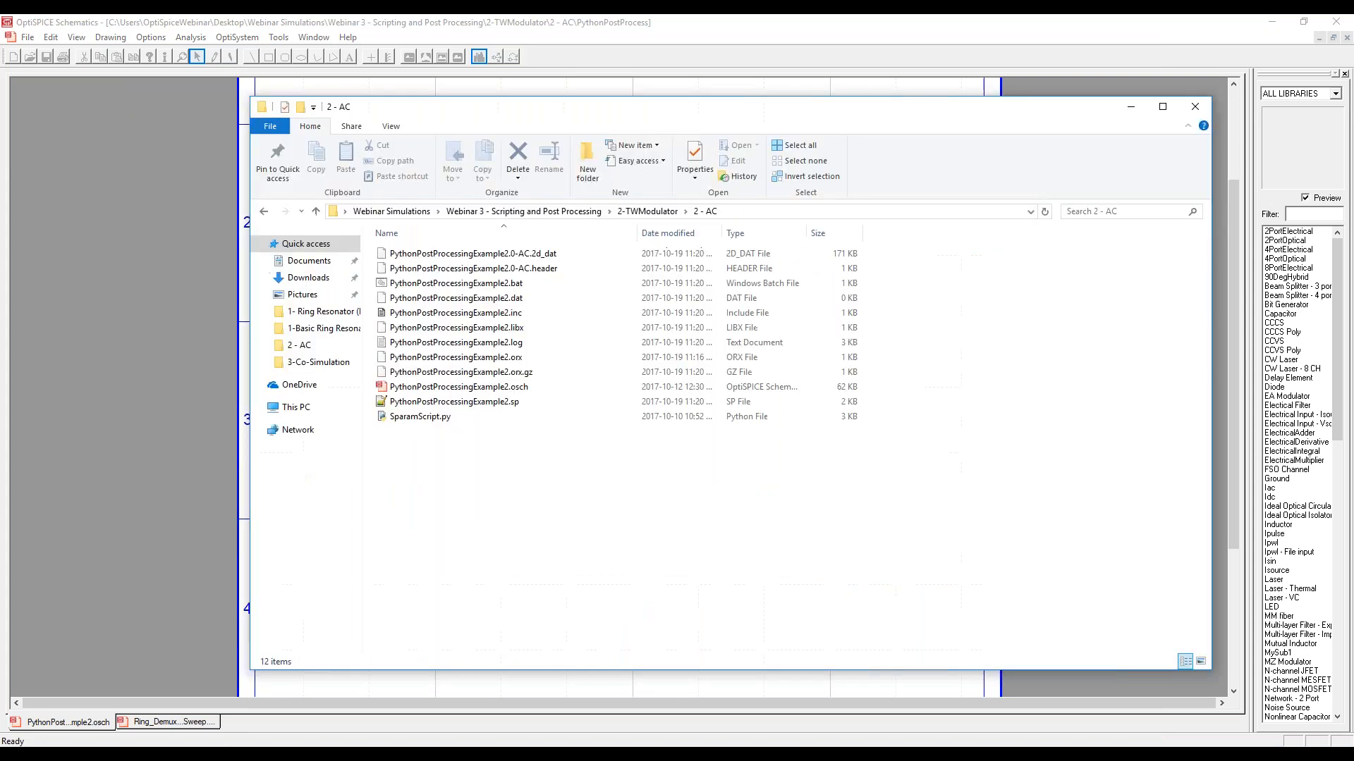
right_click(409, 421)
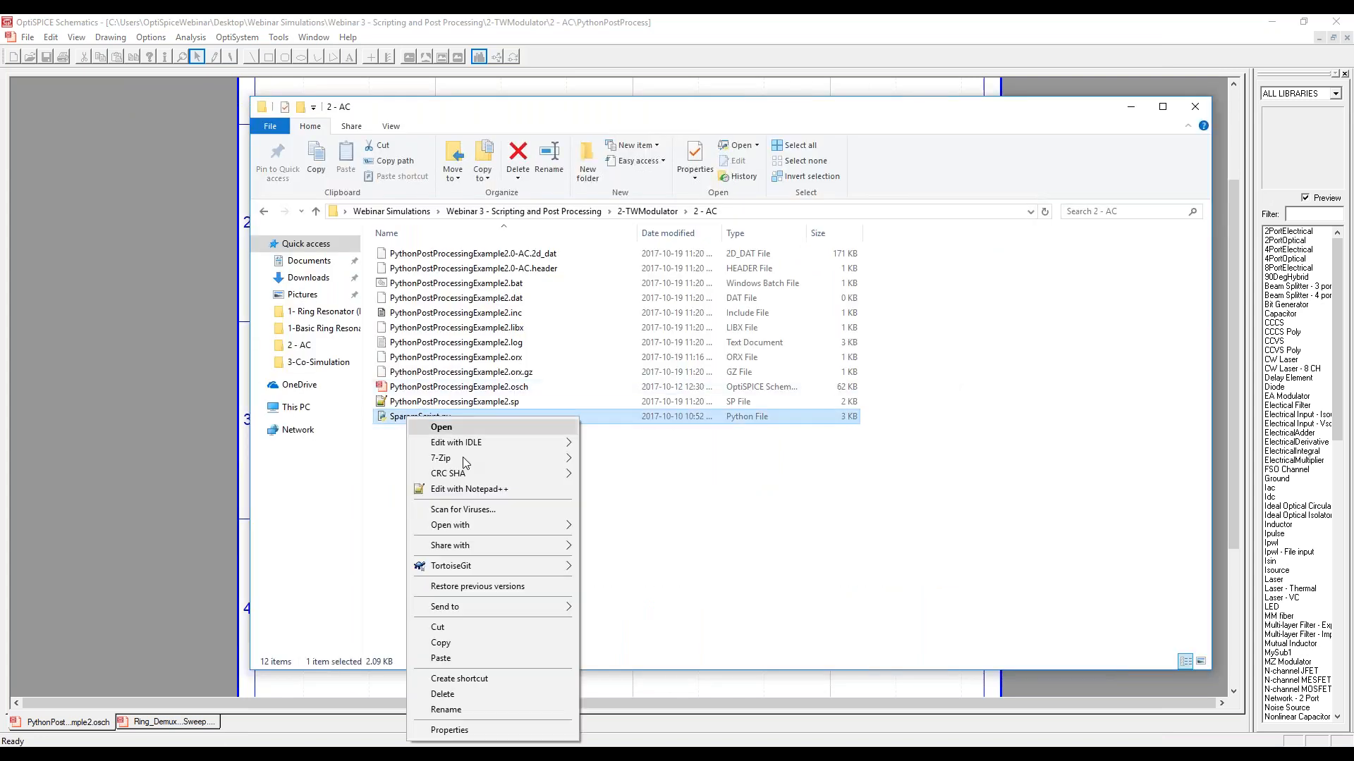
click(451, 489)
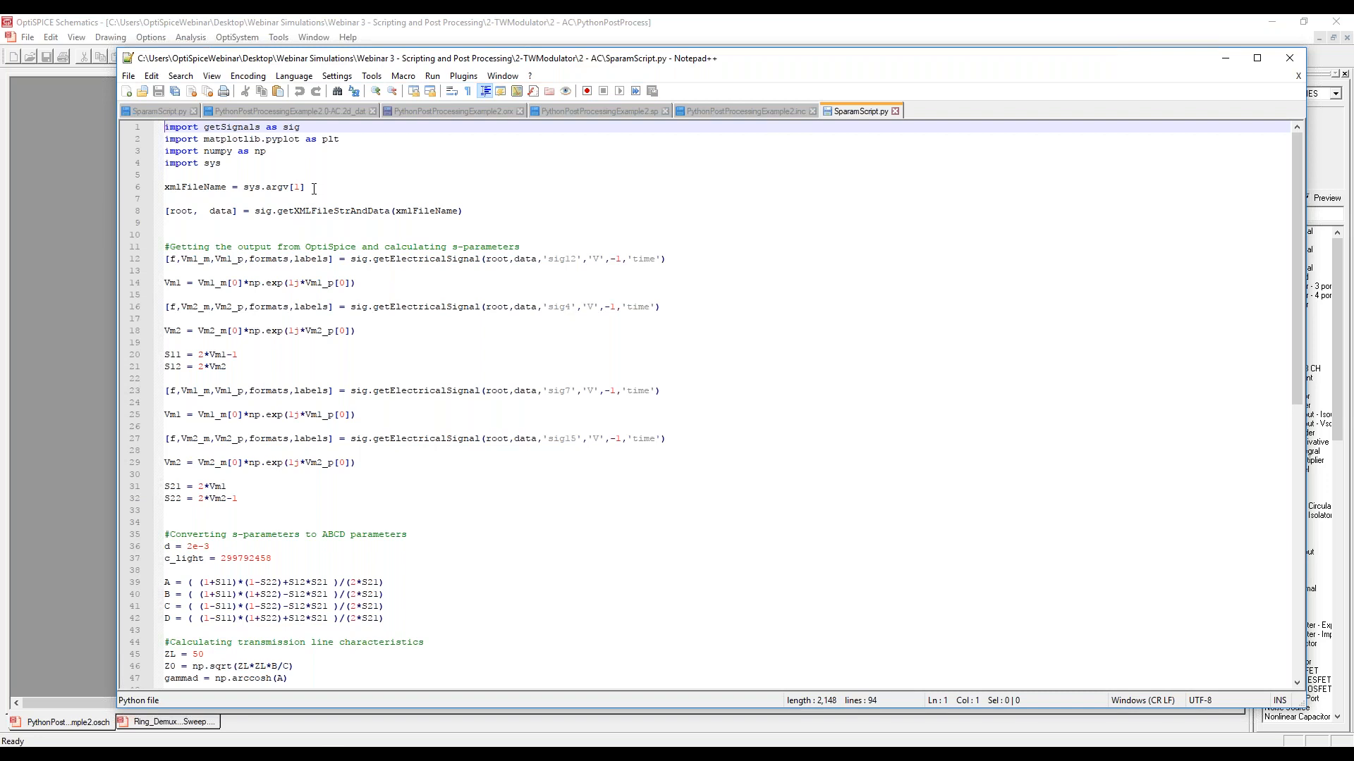
Examine the script's xmlFileName = sys.argv[1] line and reposition the Notepad++ window.
click(204, 186)
drag(312, 189, 243, 187)
click(308, 189)
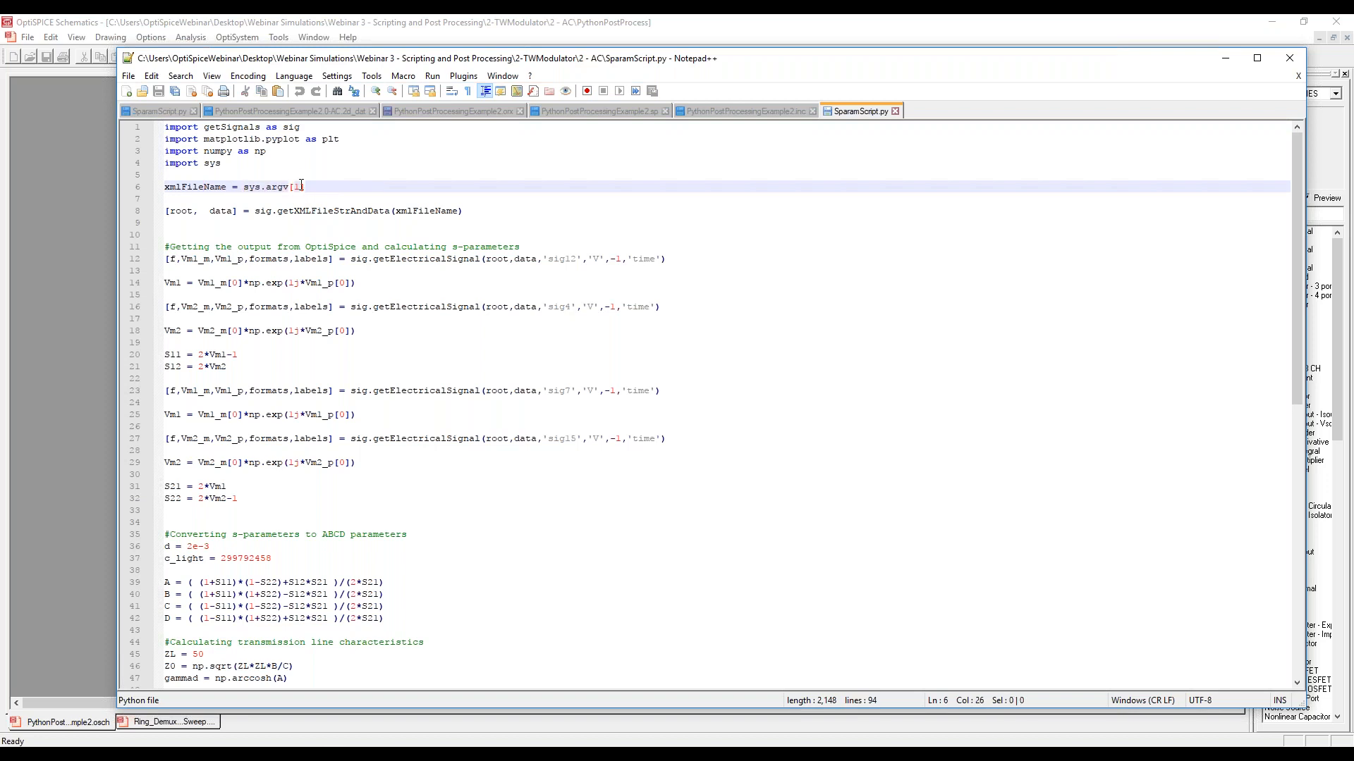
double_click(196, 189)
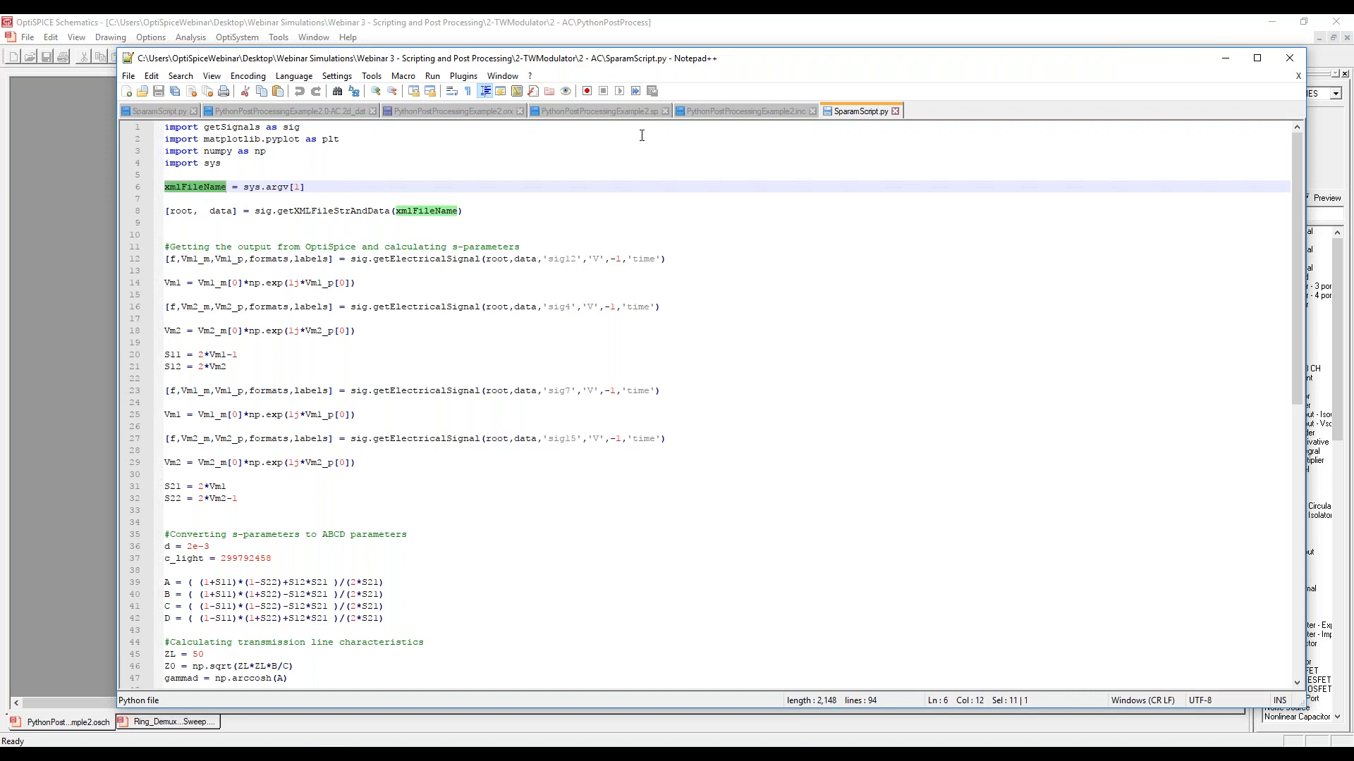
drag(614, 59, 560, 456)
click(520, 371)
drag(196, 462, 324, 63)
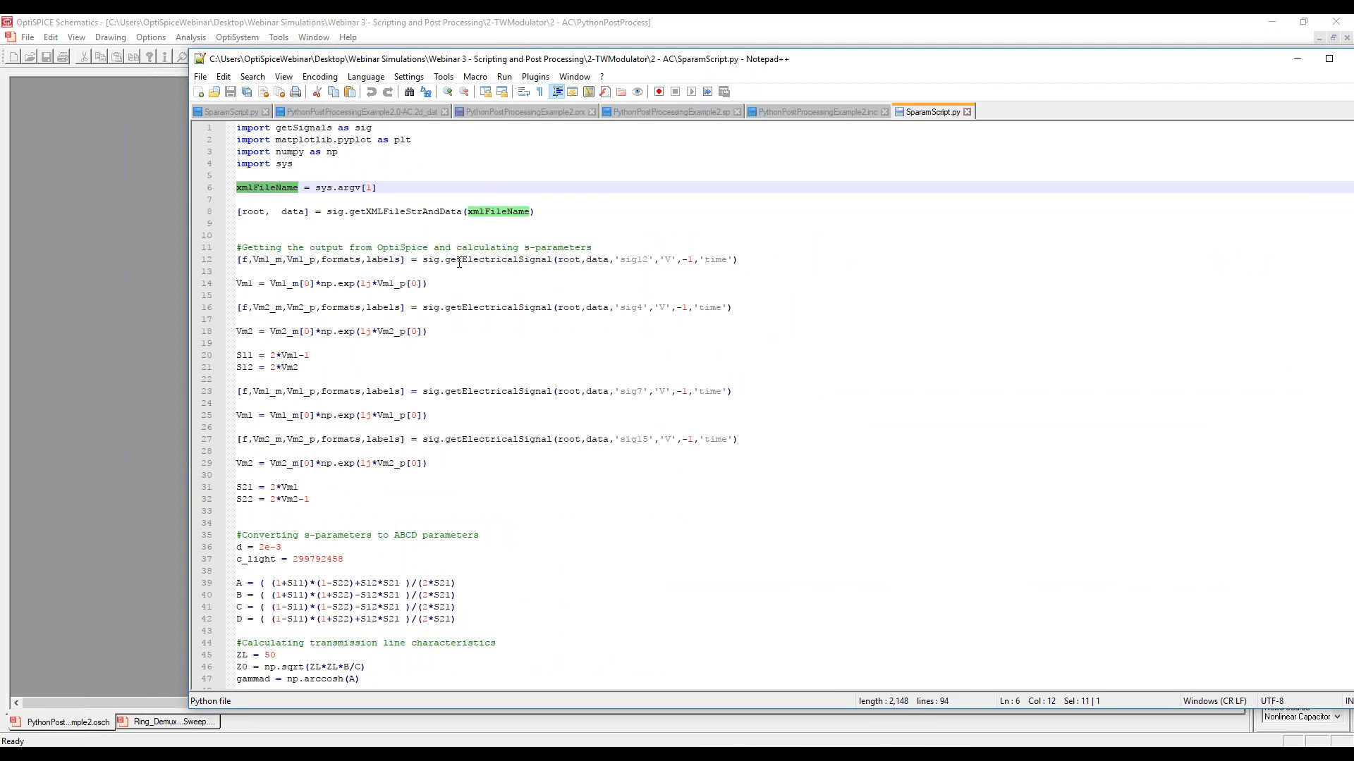
Examine the getElectricalSignal arguments 'sig12' and 'time', the s-parameter to ABCD conversion, the transmission line calculations and the plotting code.
click(635, 262)
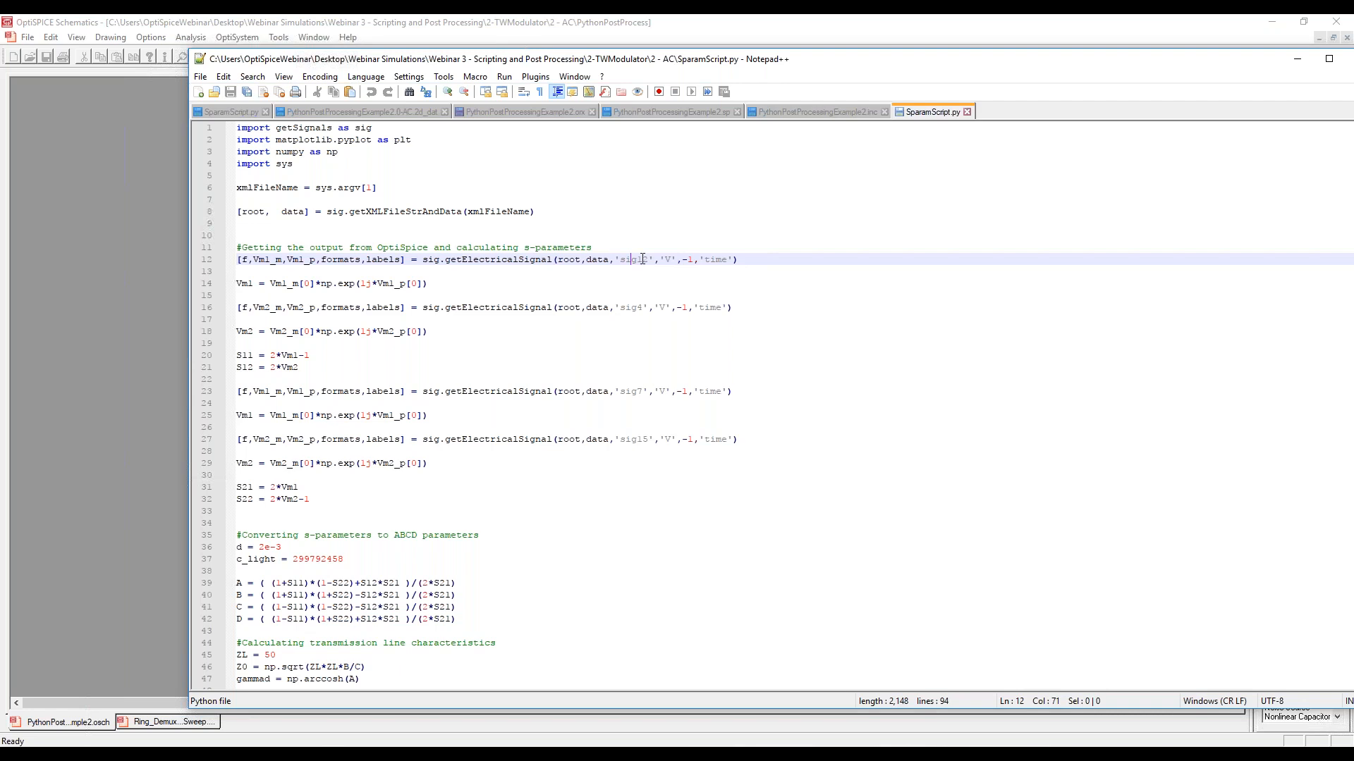
drag(648, 261, 619, 259)
drag(734, 260, 701, 259)
click(508, 259)
scroll(303, 291, down, 4)
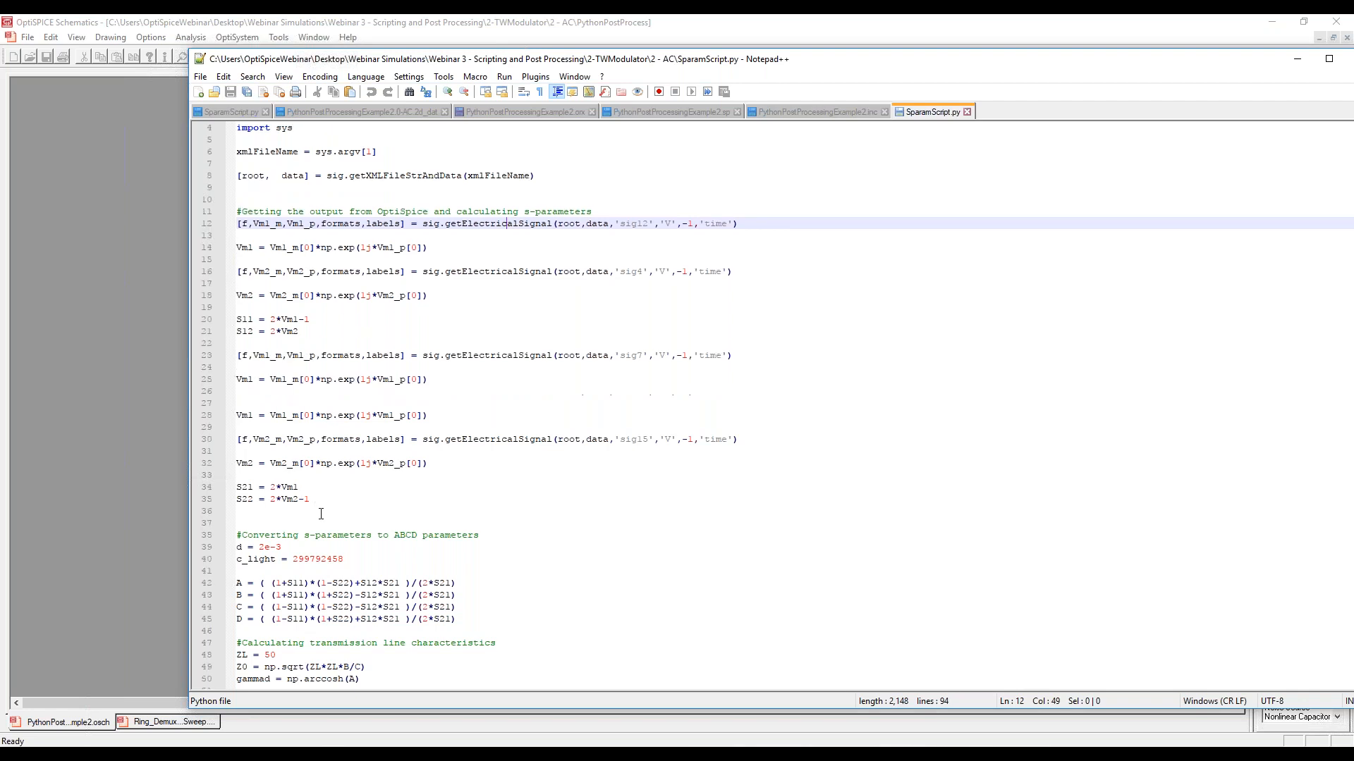
scroll(423, 409, down, 4)
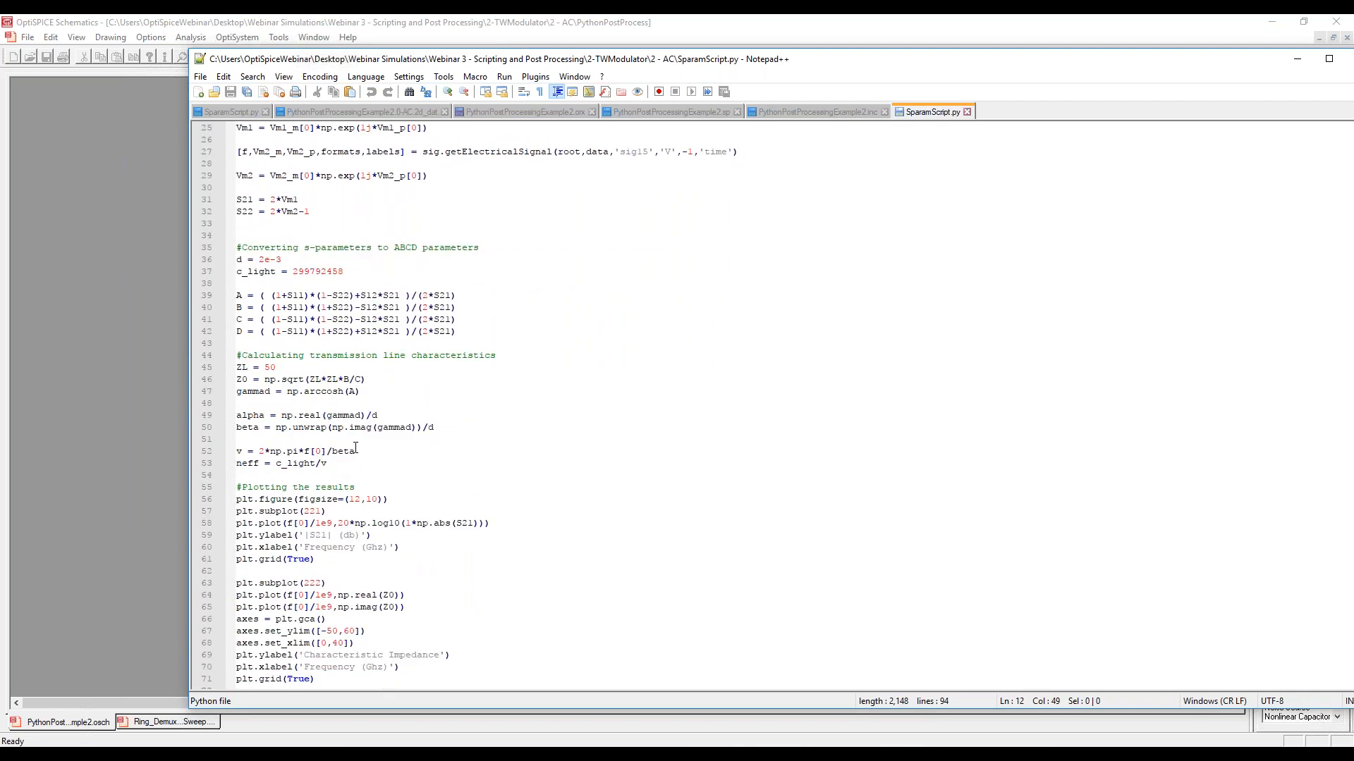
scroll(383, 518, down, 7)
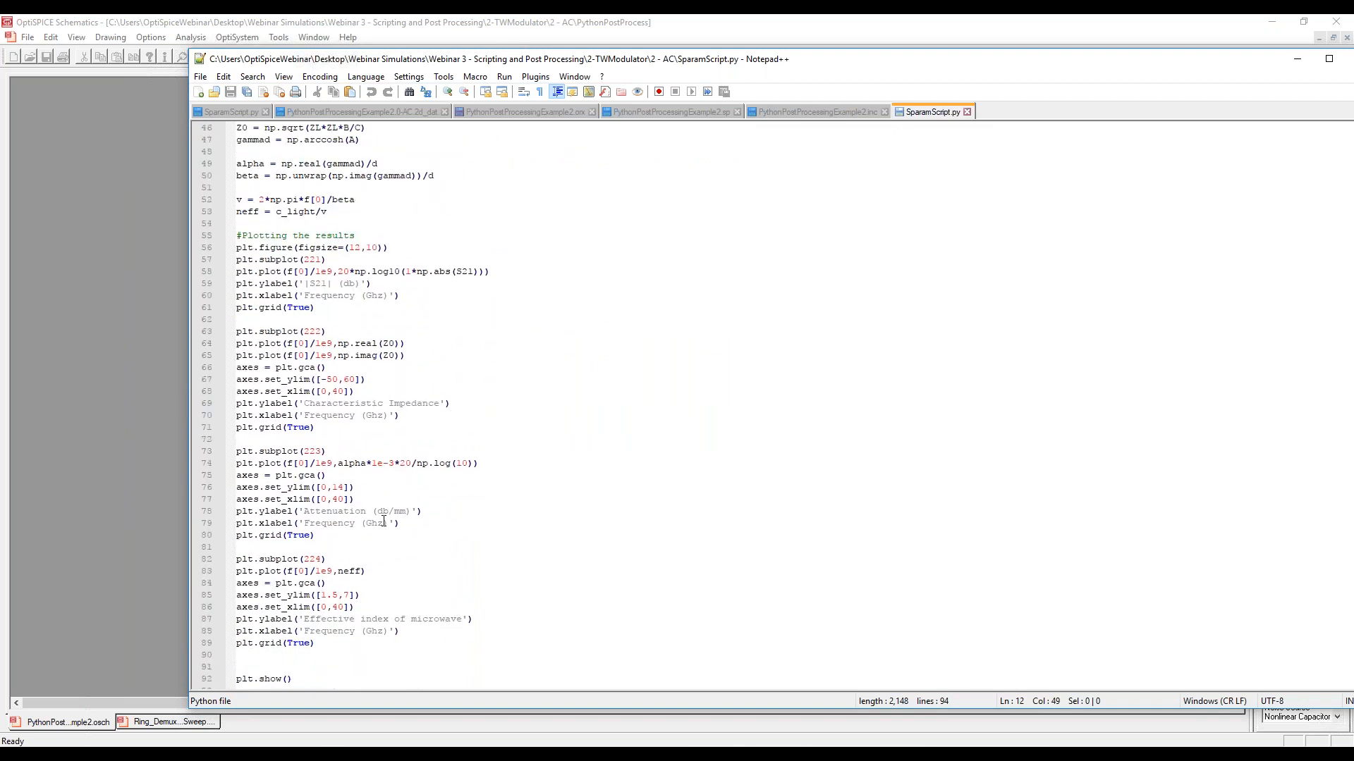
scroll(384, 521, down, 1)
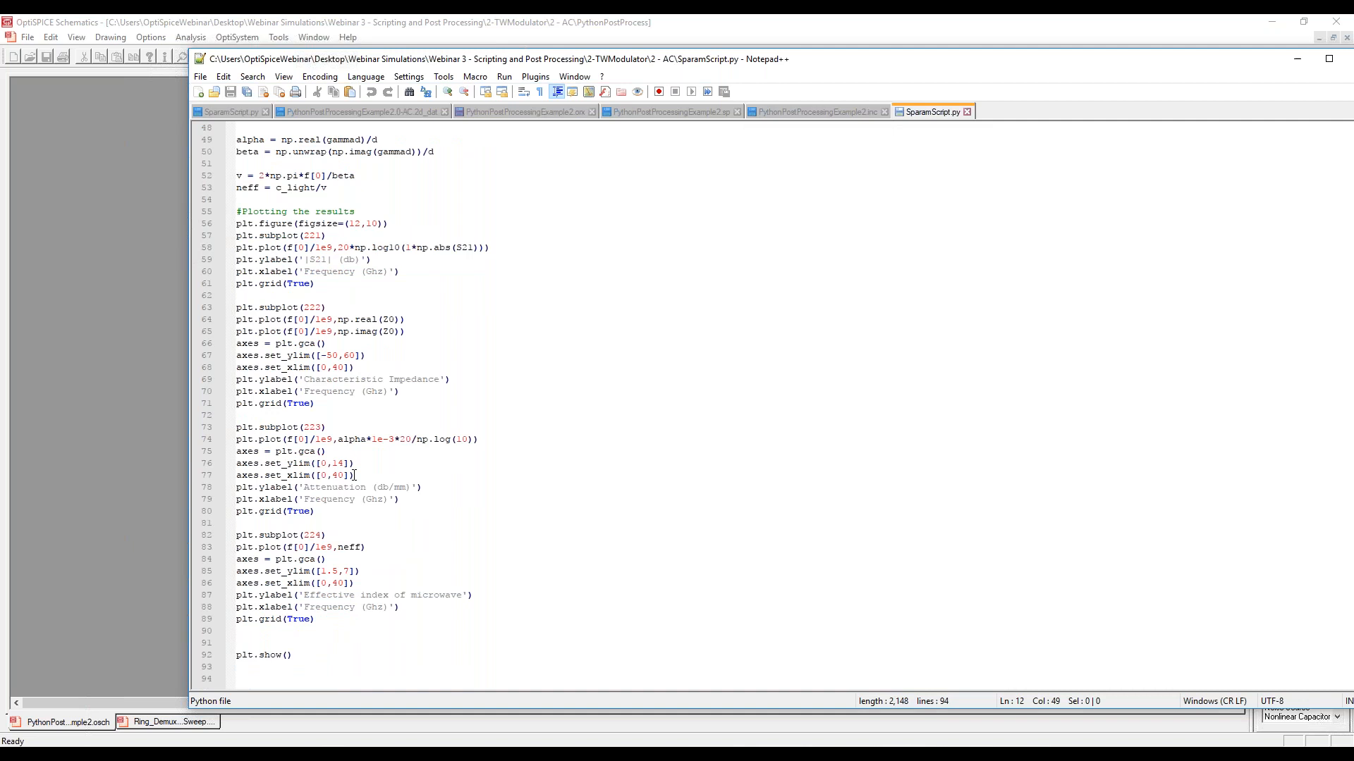
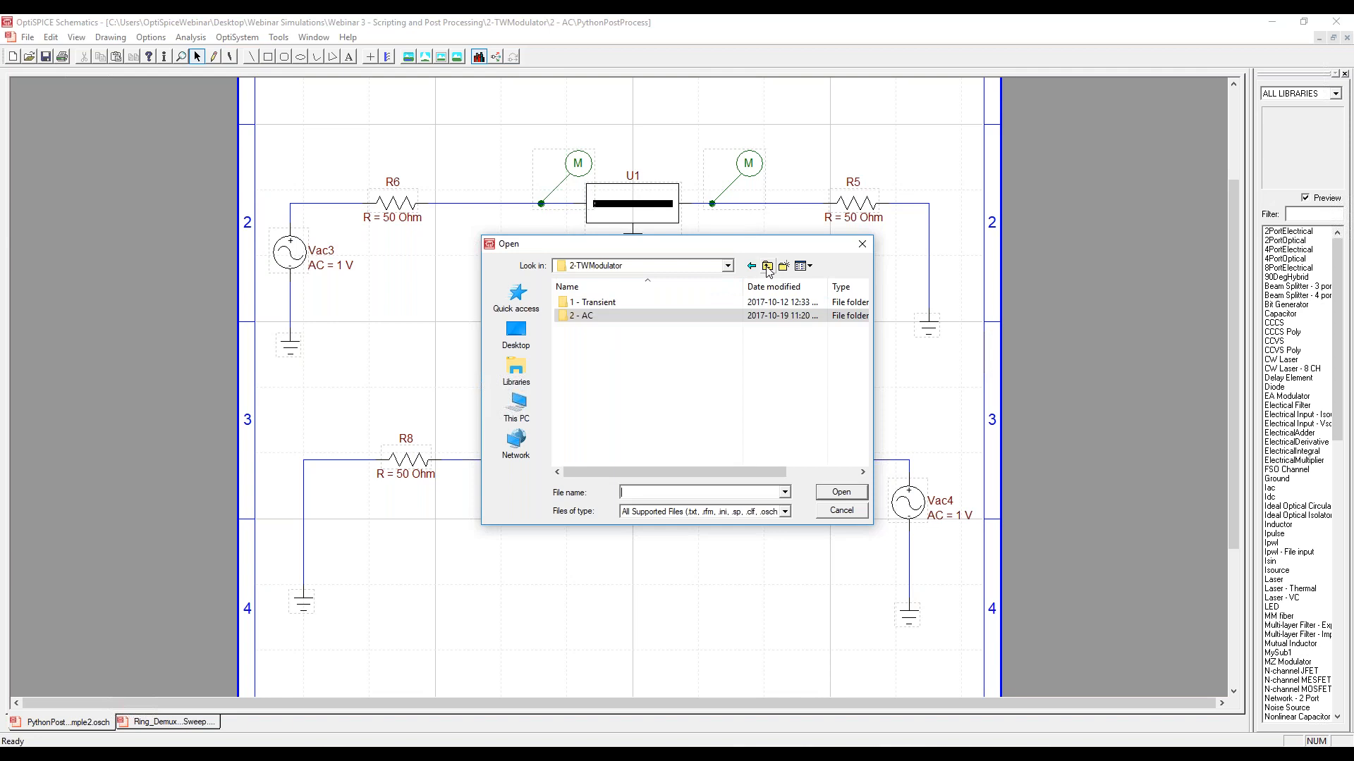
Open the schematic 4x4NanoPhotonicImager.osch from the 4-Nano Photonic Imager folder in OptiSPICE Schematics.
click(768, 268)
double_click(655, 343)
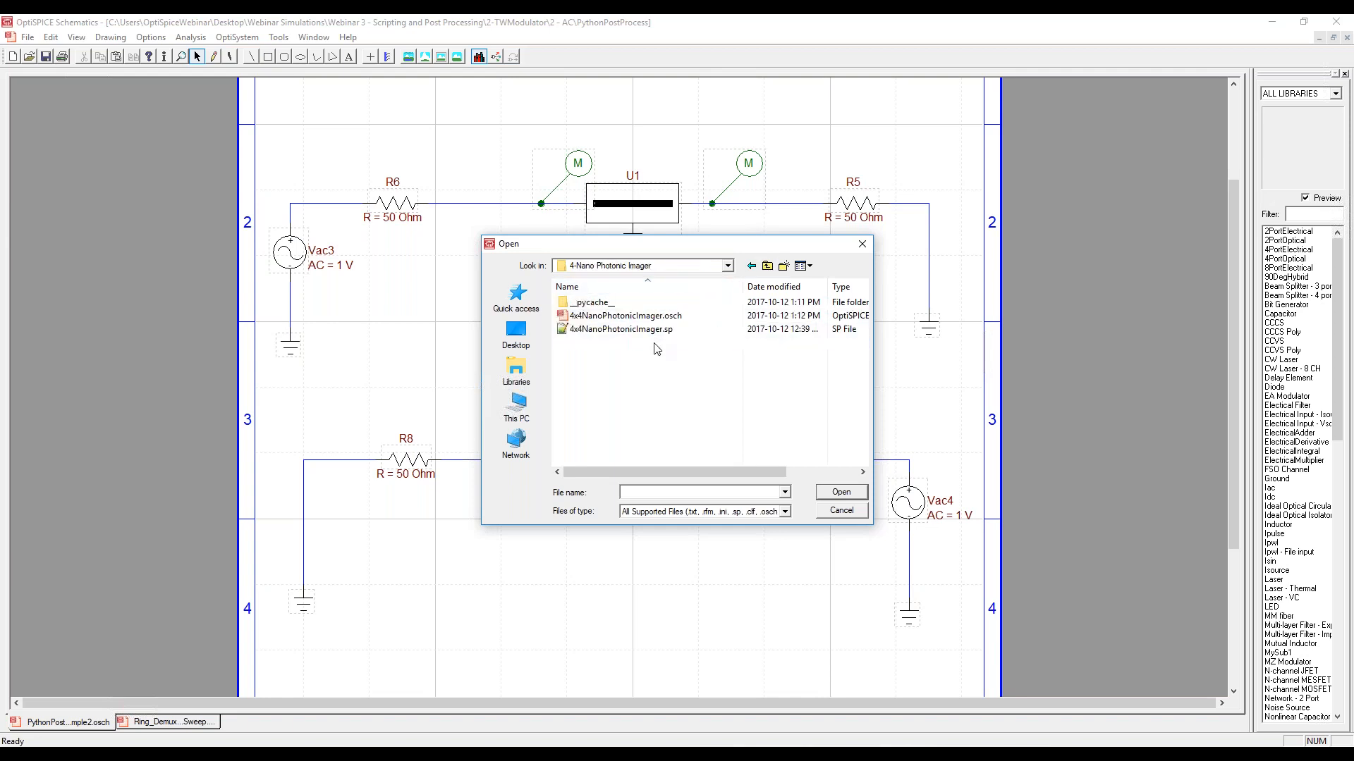
double_click(650, 317)
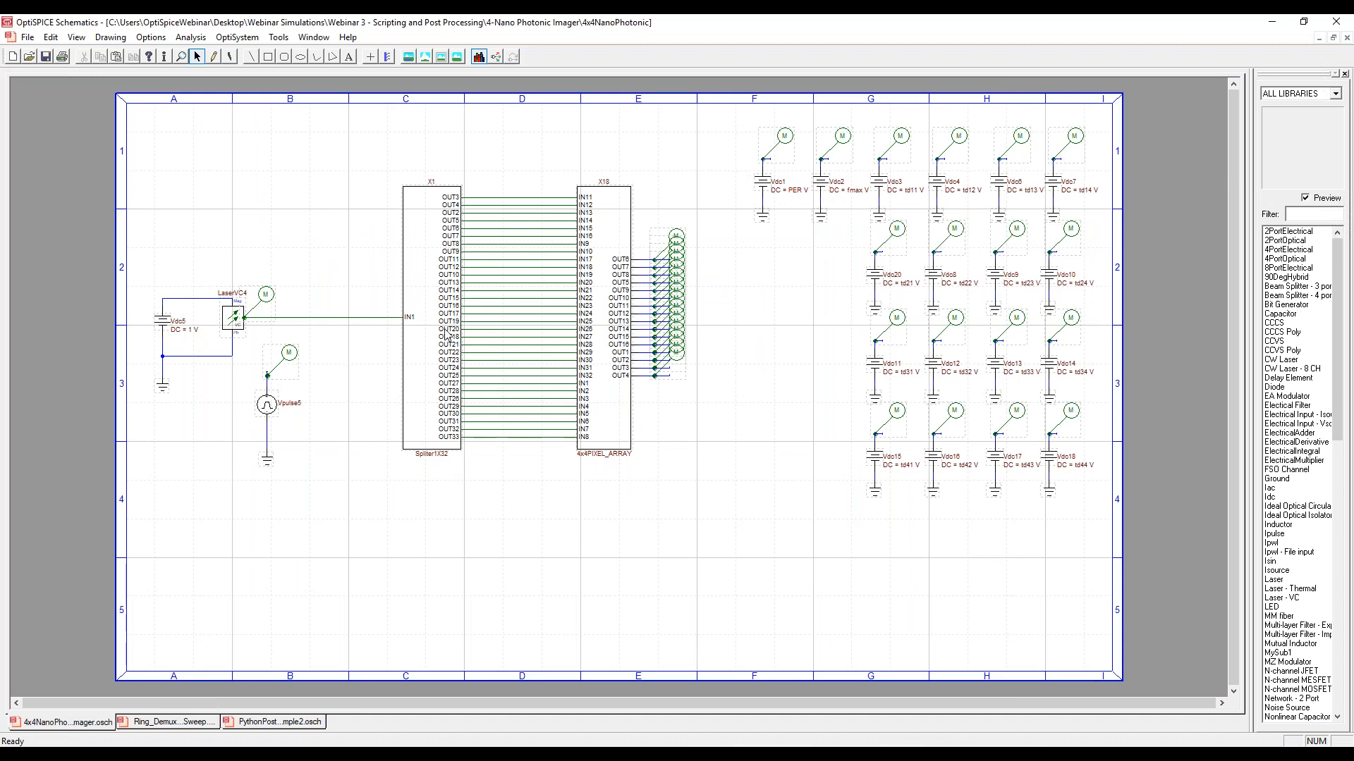
Open the X1 splitter subcircuit, examine its splitter tree and close it.
double_click(435, 312)
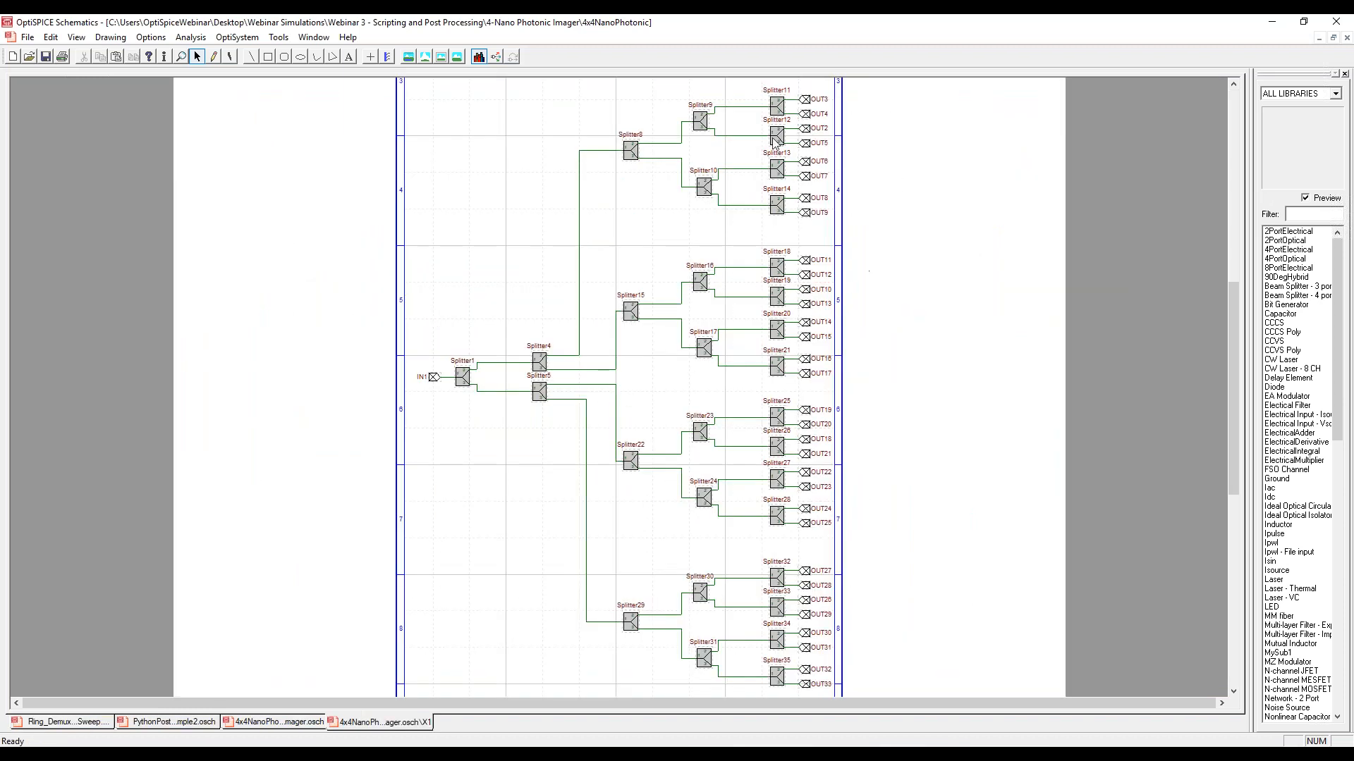
scroll(722, 523, down, 4)
scroll(723, 532, up, 5)
scroll(724, 537, up, 1)
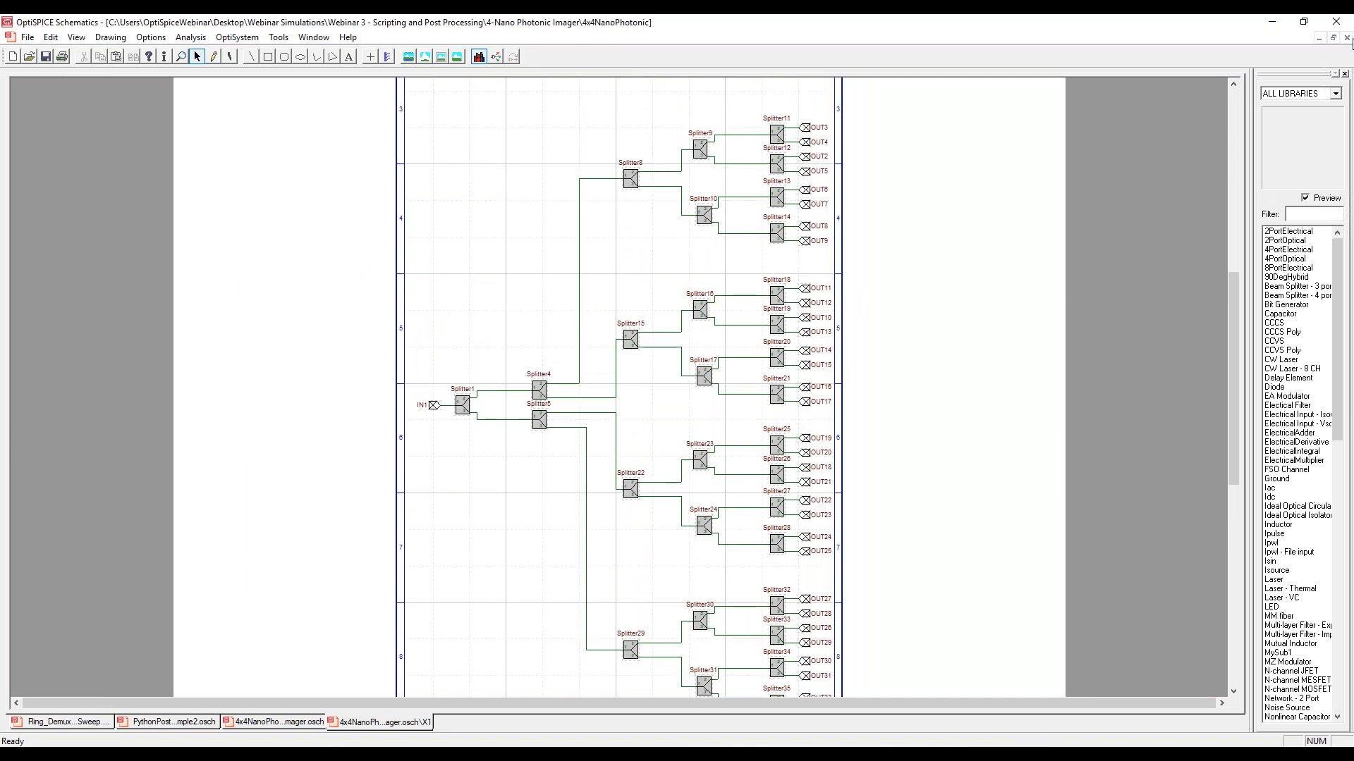
click(1347, 37)
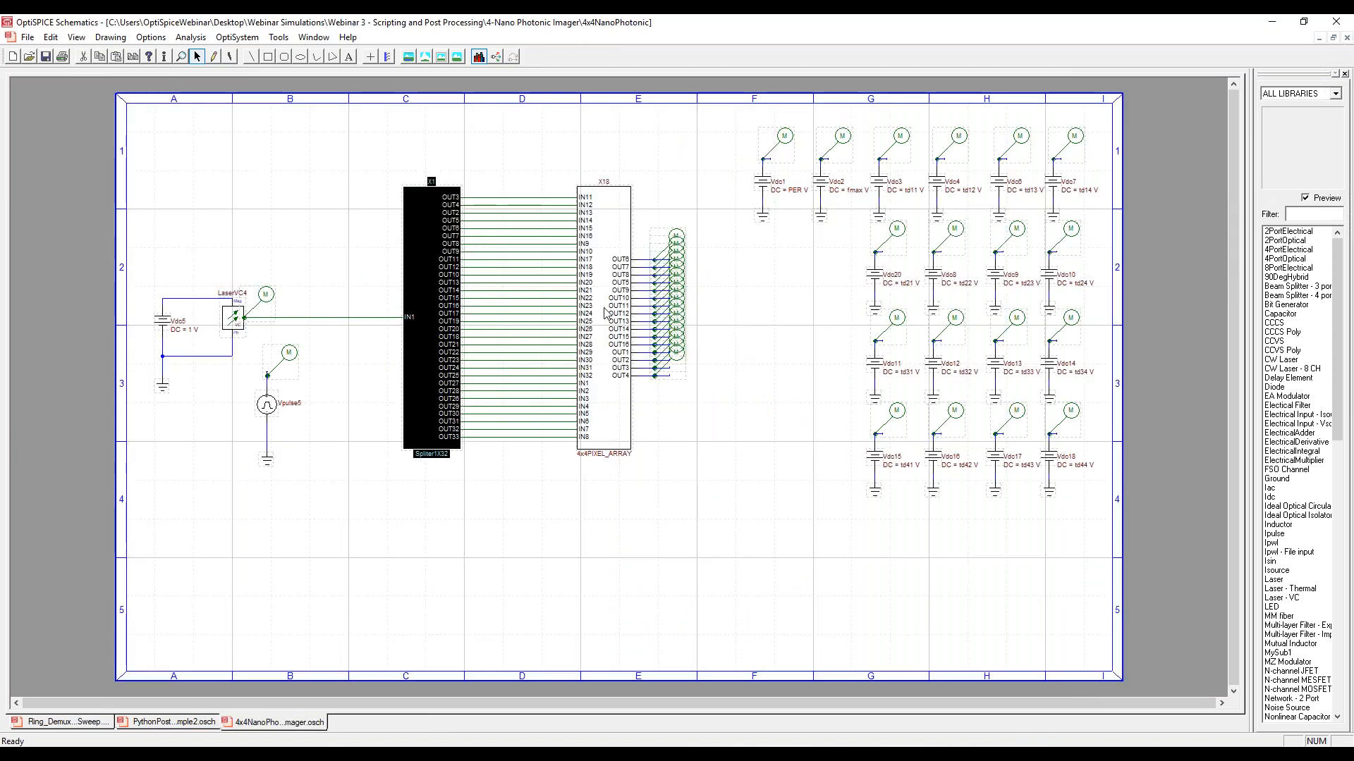
Open the 4x4PIXEL_ARRAY subcircuit and one of its pixels, examine the two multilayer filters, and return to the main schematic.
double_click(604, 313)
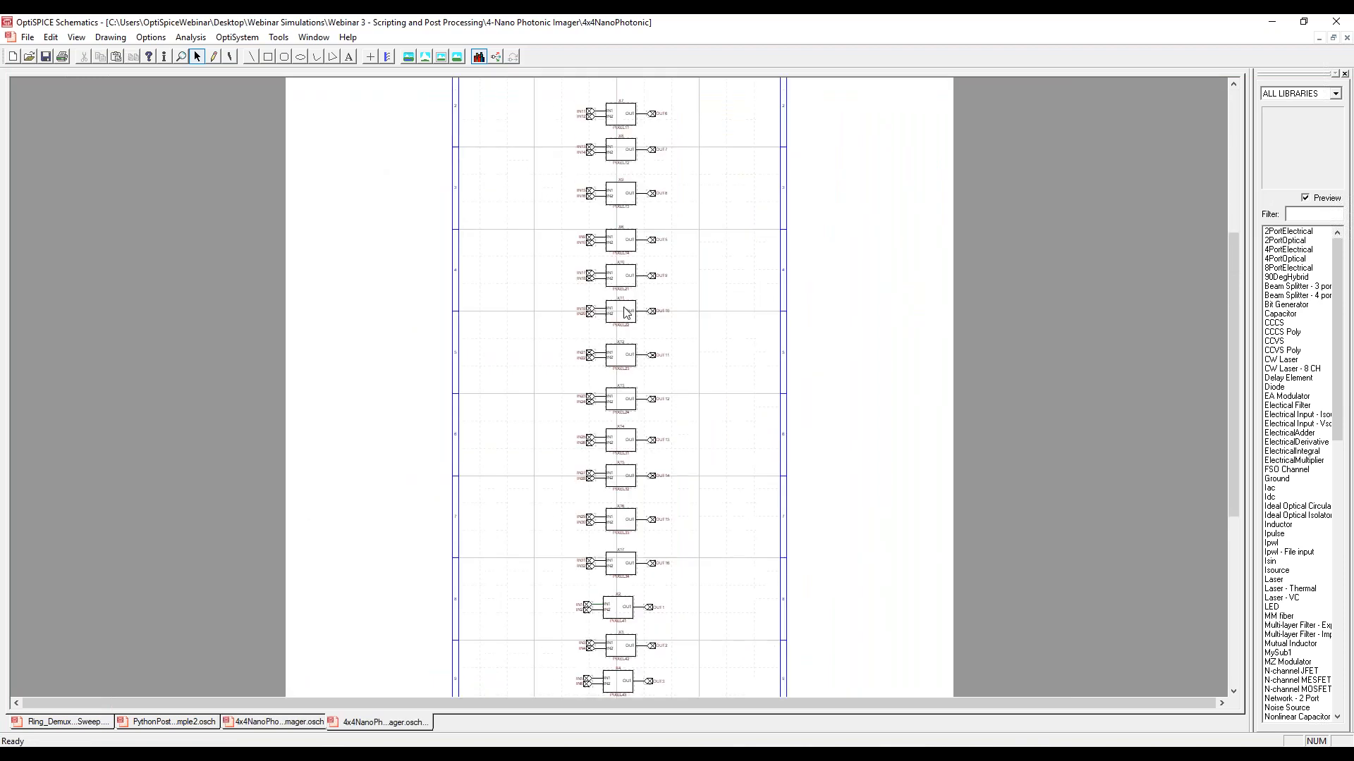
double_click(619, 174)
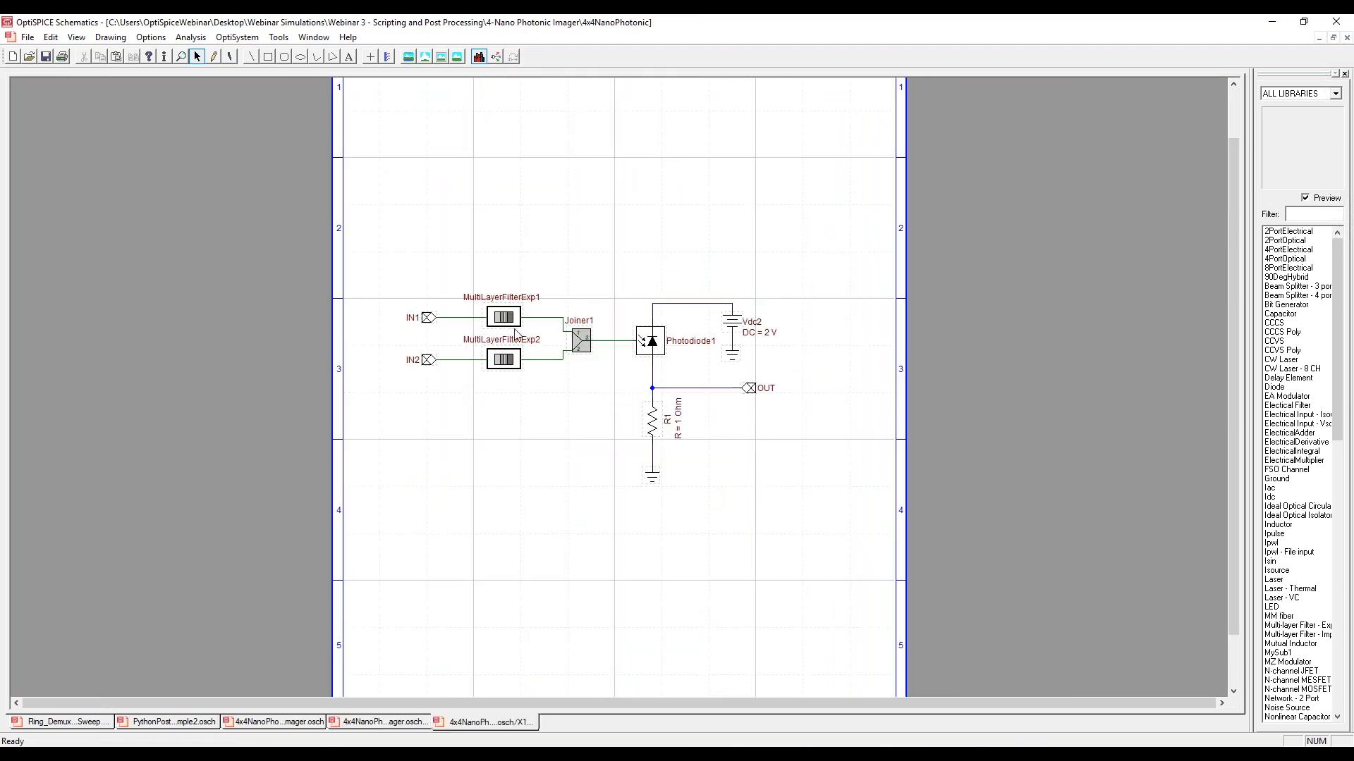
click(509, 319)
click(504, 360)
click(505, 321)
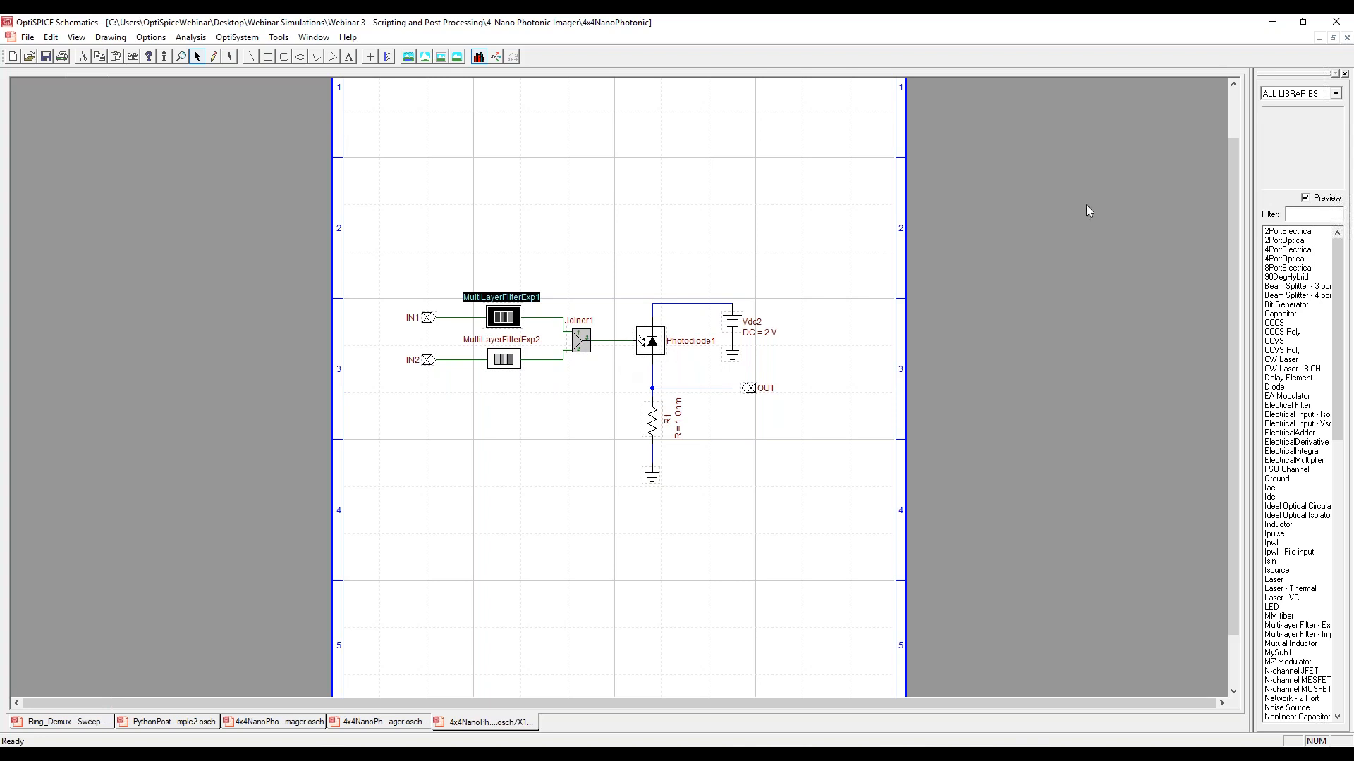
click(1347, 38)
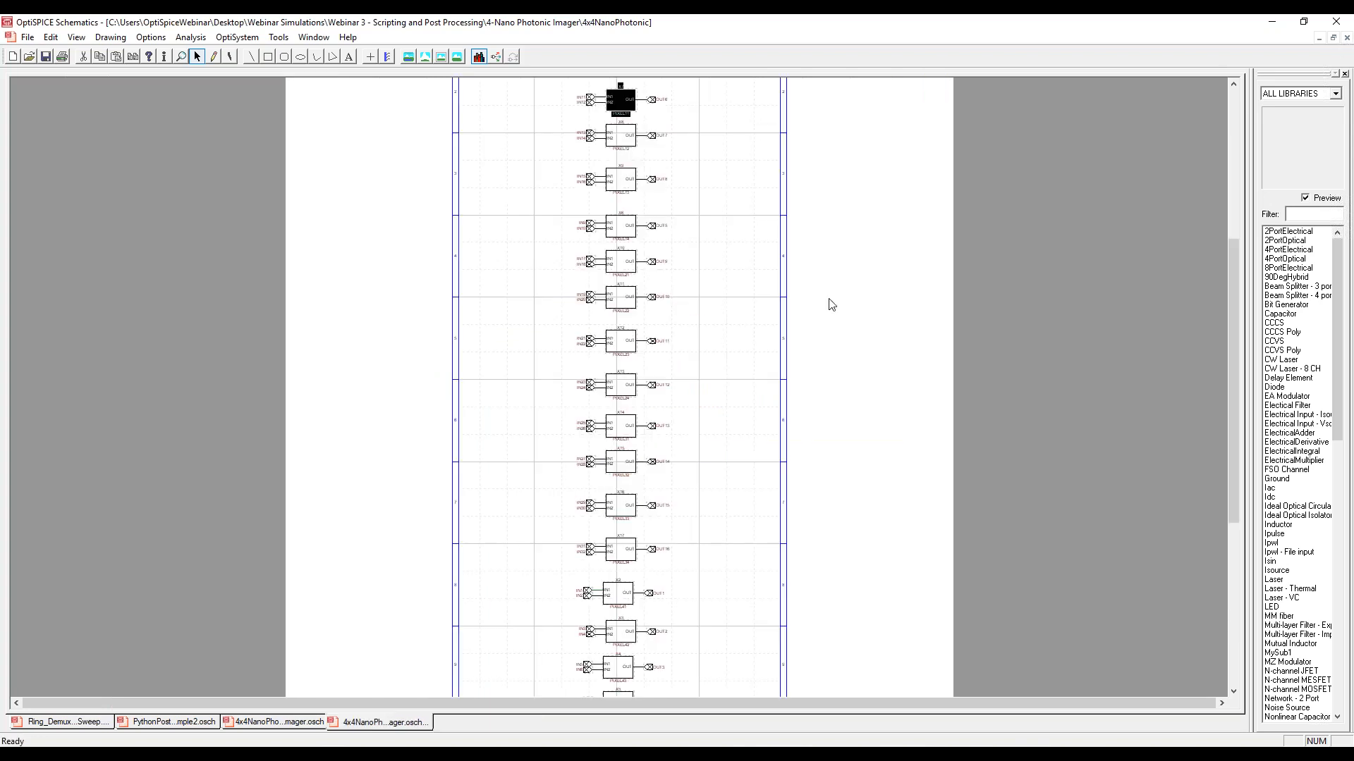
click(1346, 37)
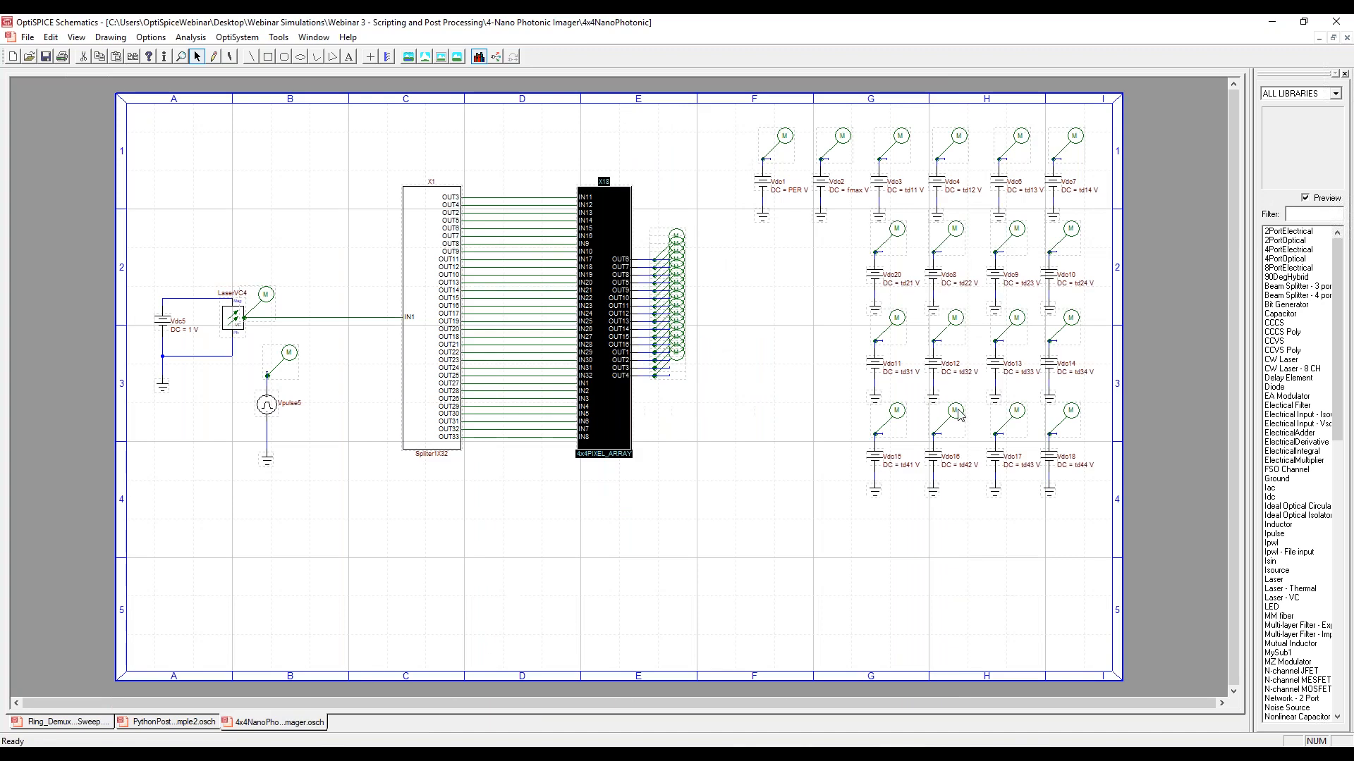
click(655, 557)
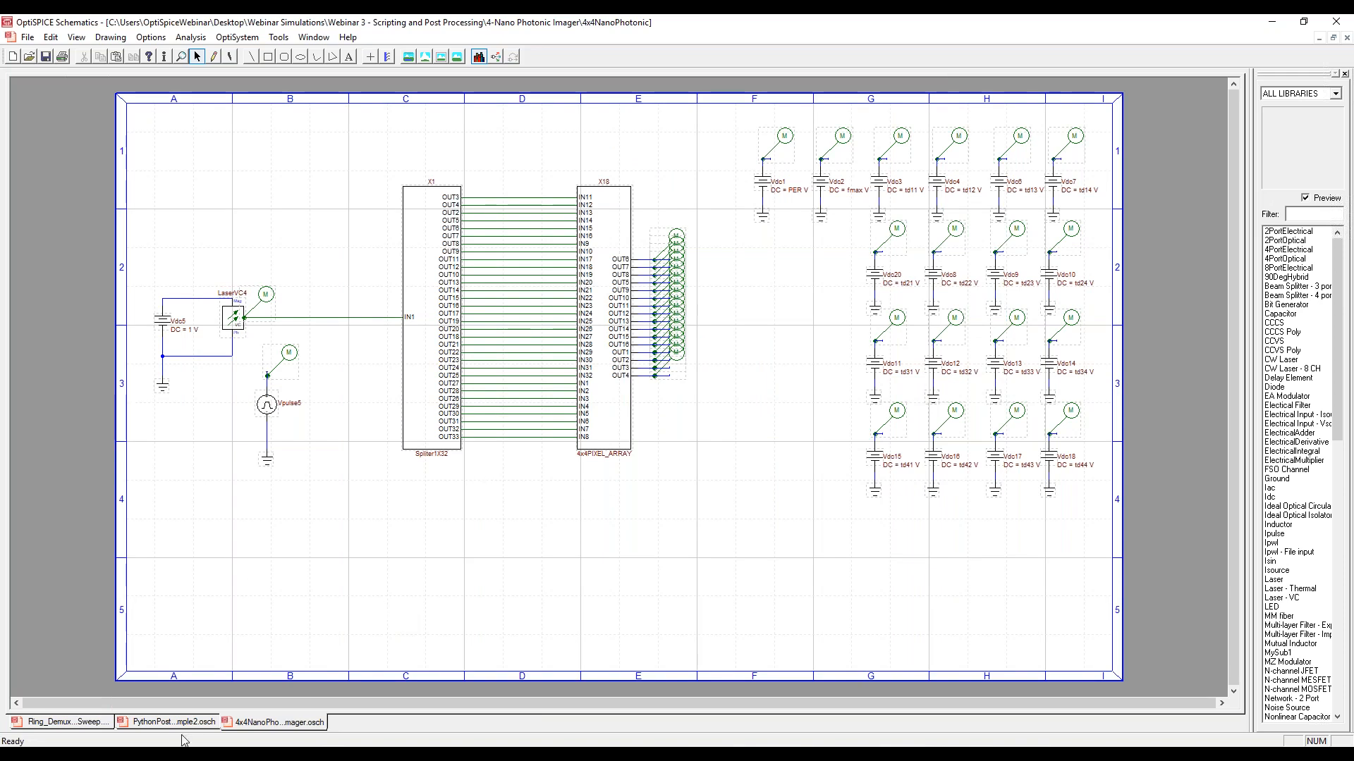
Switch to File Explorer, run runSpice.bat in the 3- Python Optimization - TWModulator folder and close its command window.
click(170, 756)
click(168, 756)
click(167, 752)
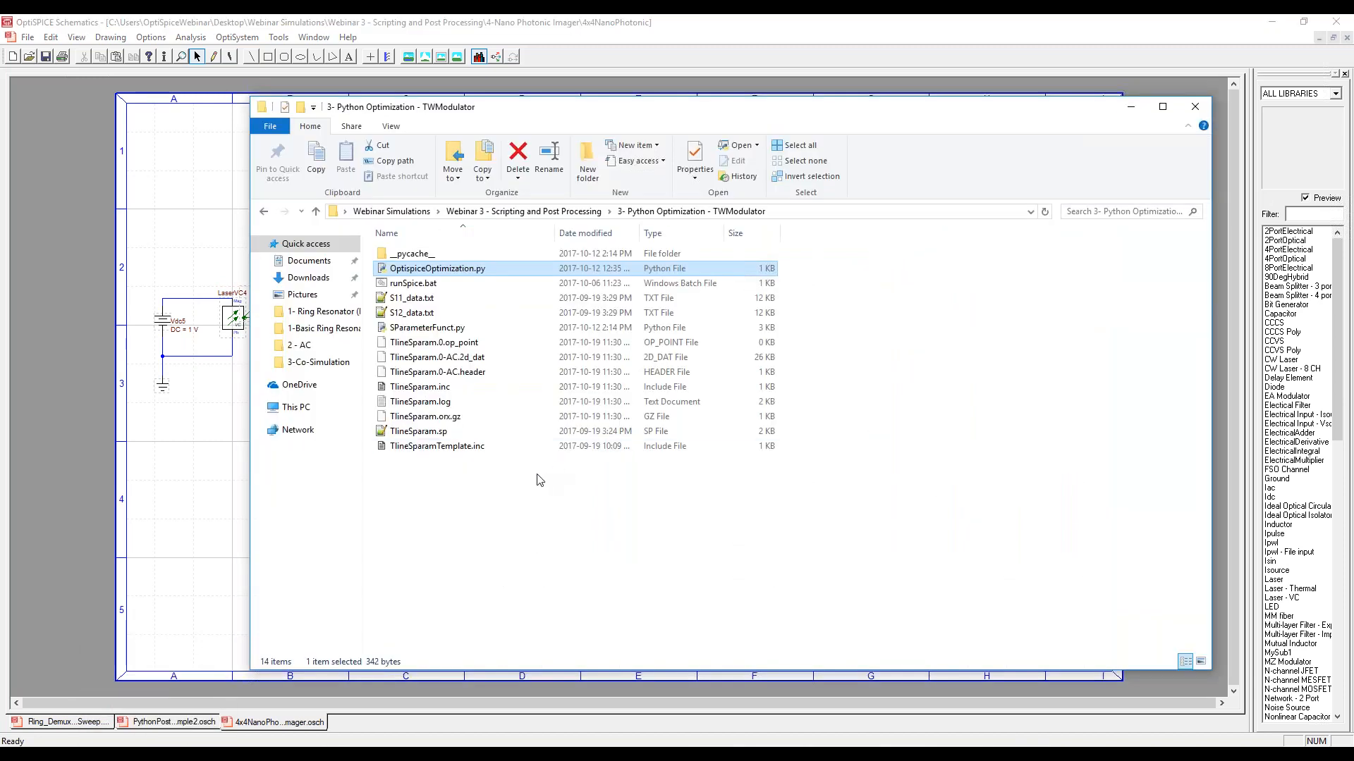
click(427, 286)
double_click(427, 286)
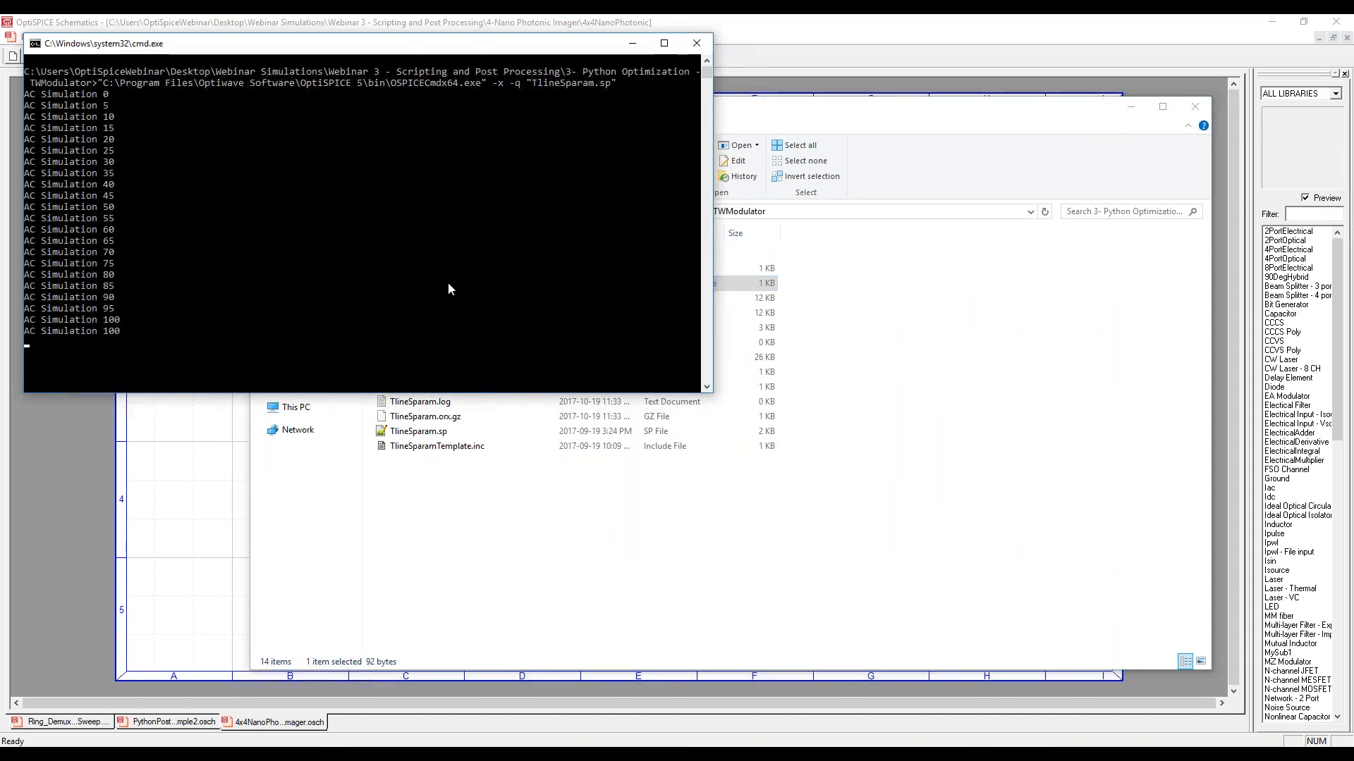
click(696, 43)
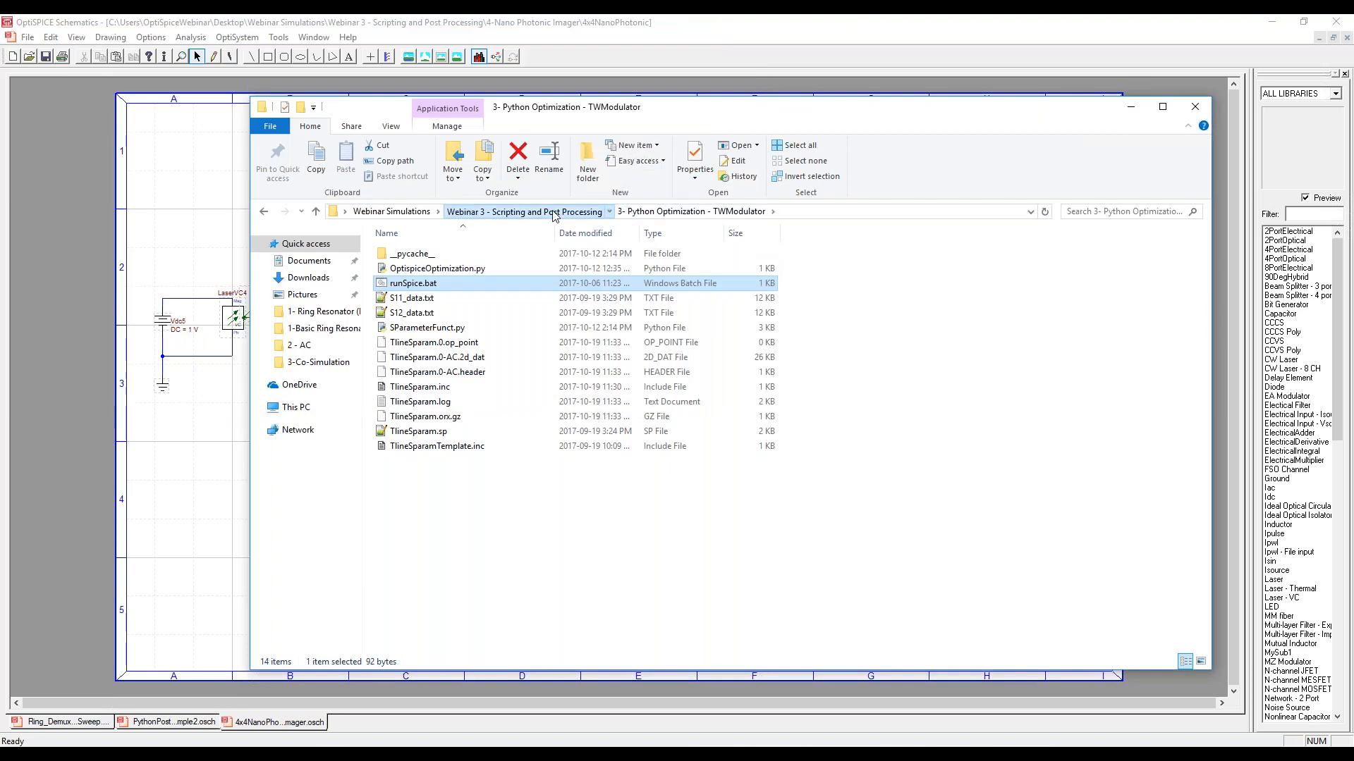
Go to the 4-Nano Photonic Imager folder and run 4x4NanoPhotonicImager.bat.
click(605, 213)
double_click(445, 304)
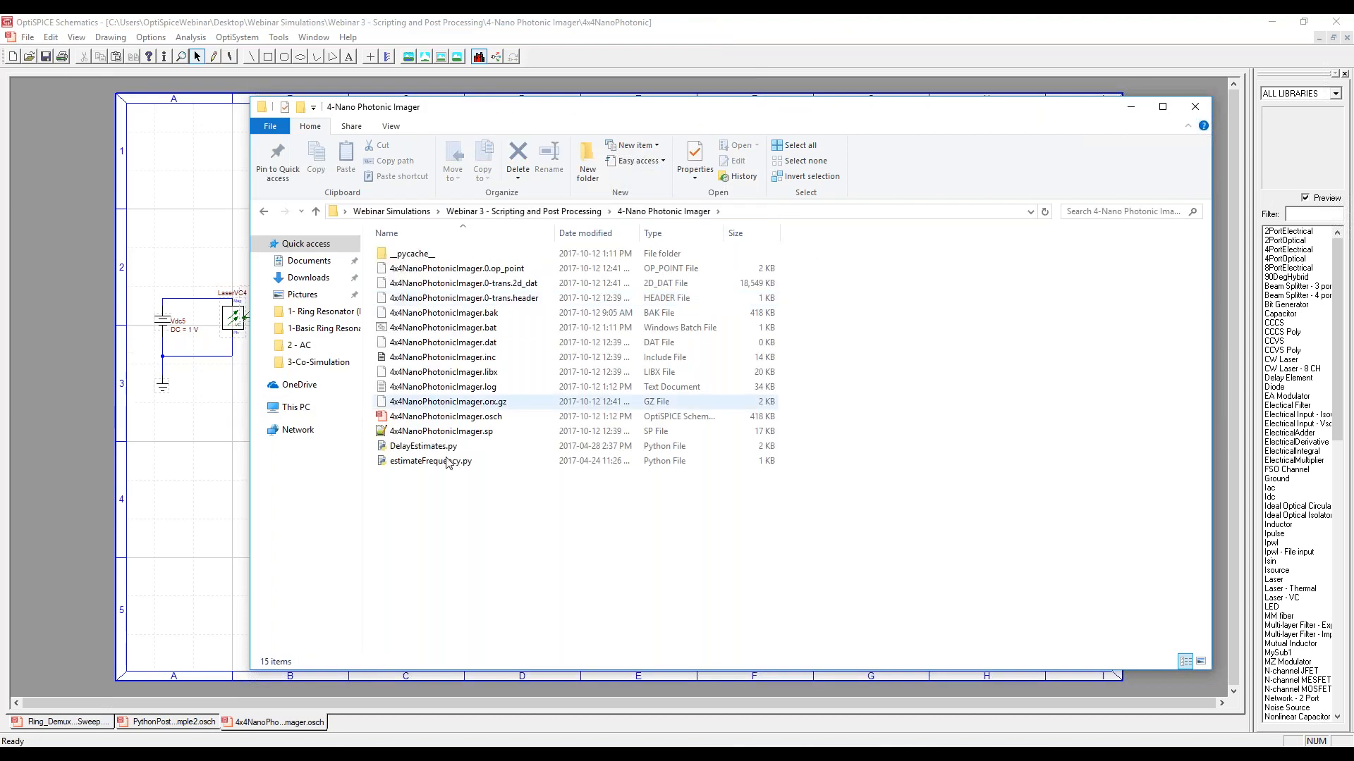
click(465, 331)
double_click(465, 329)
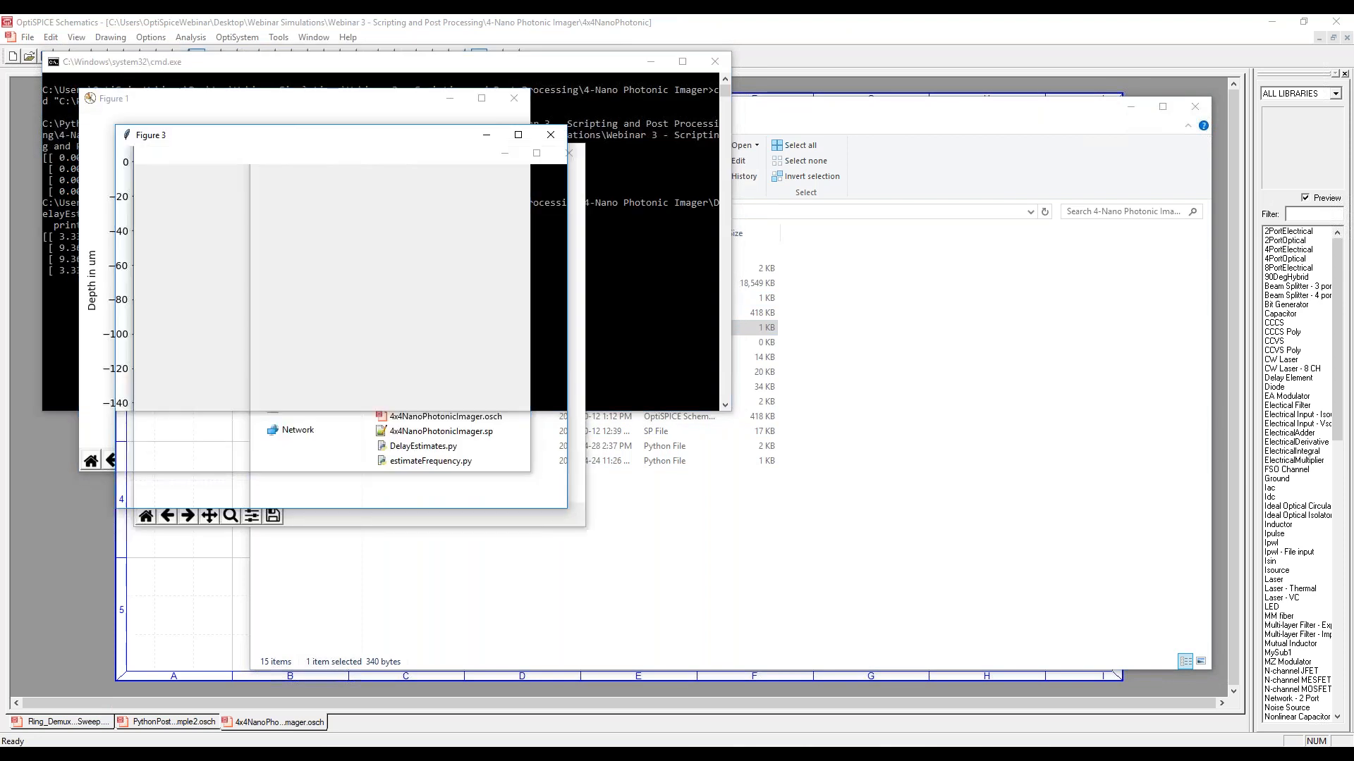
Arrange the four figure windows to examine the depth curves, pixel maps and photodiode output.
drag(303, 125, 623, 170)
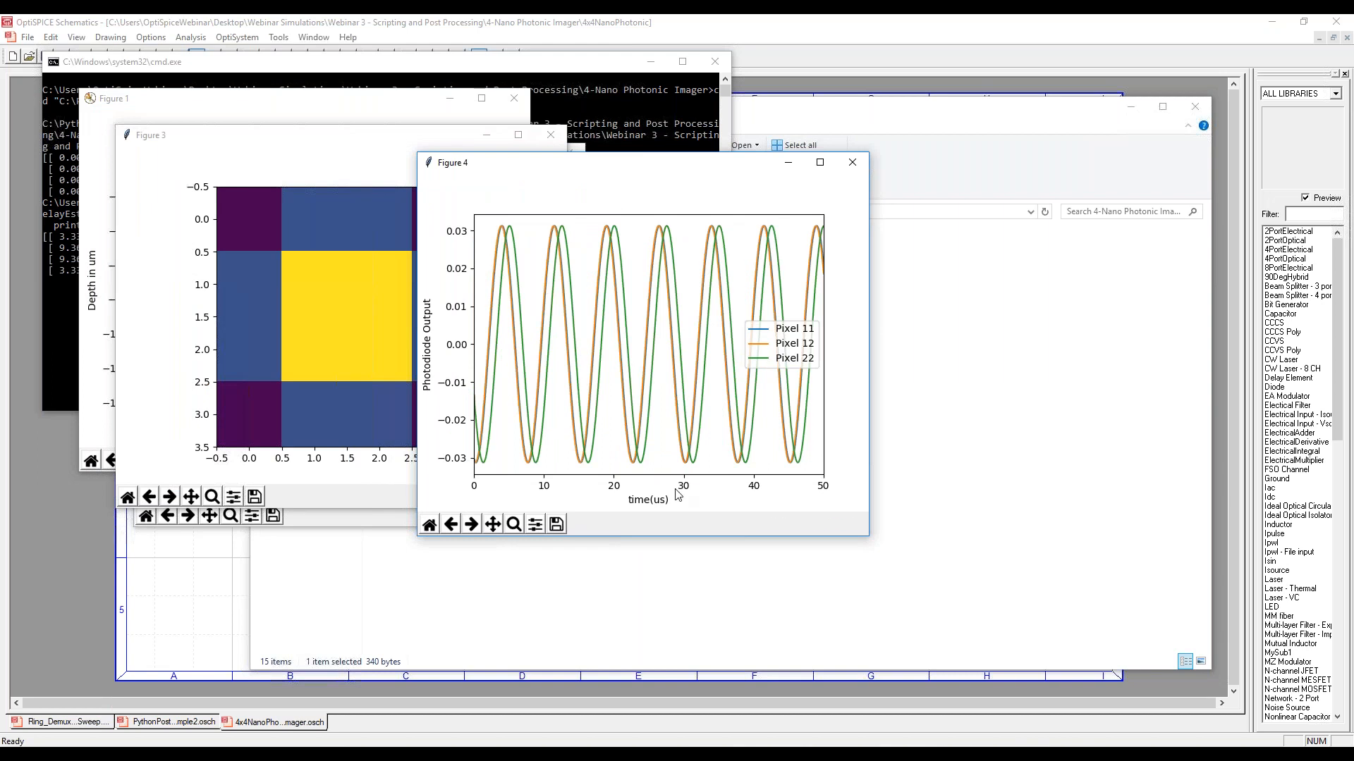
drag(649, 163, 987, 124)
drag(382, 148, 882, 154)
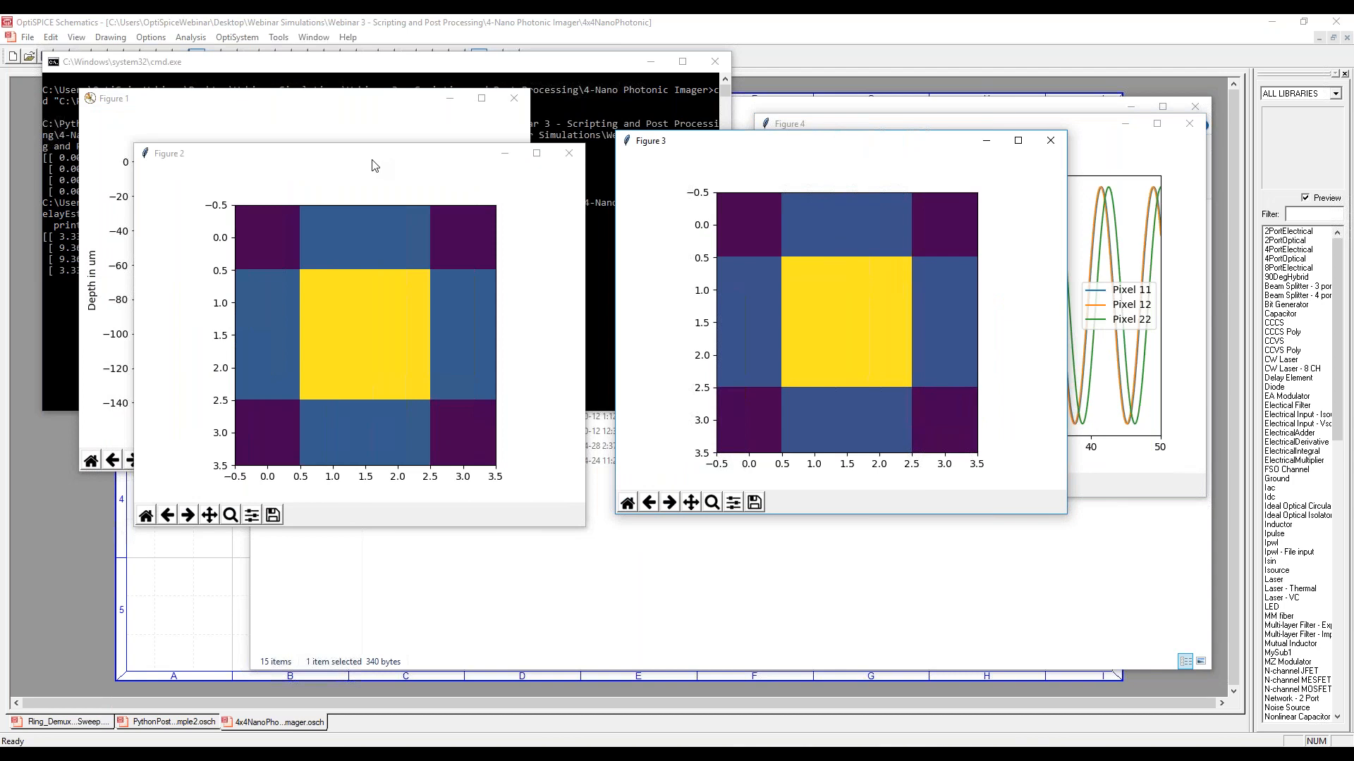
drag(332, 160, 832, 306)
drag(805, 147, 820, 111)
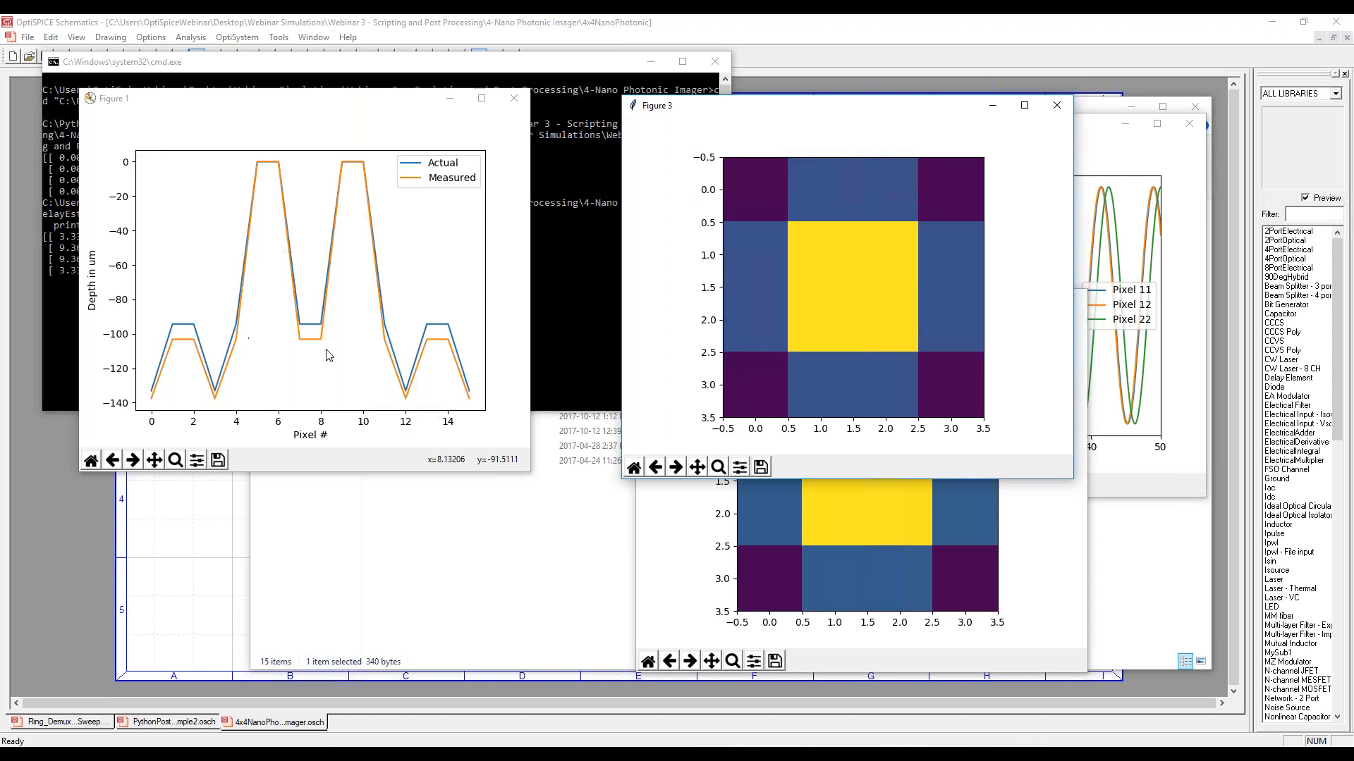
drag(838, 107, 763, 145)
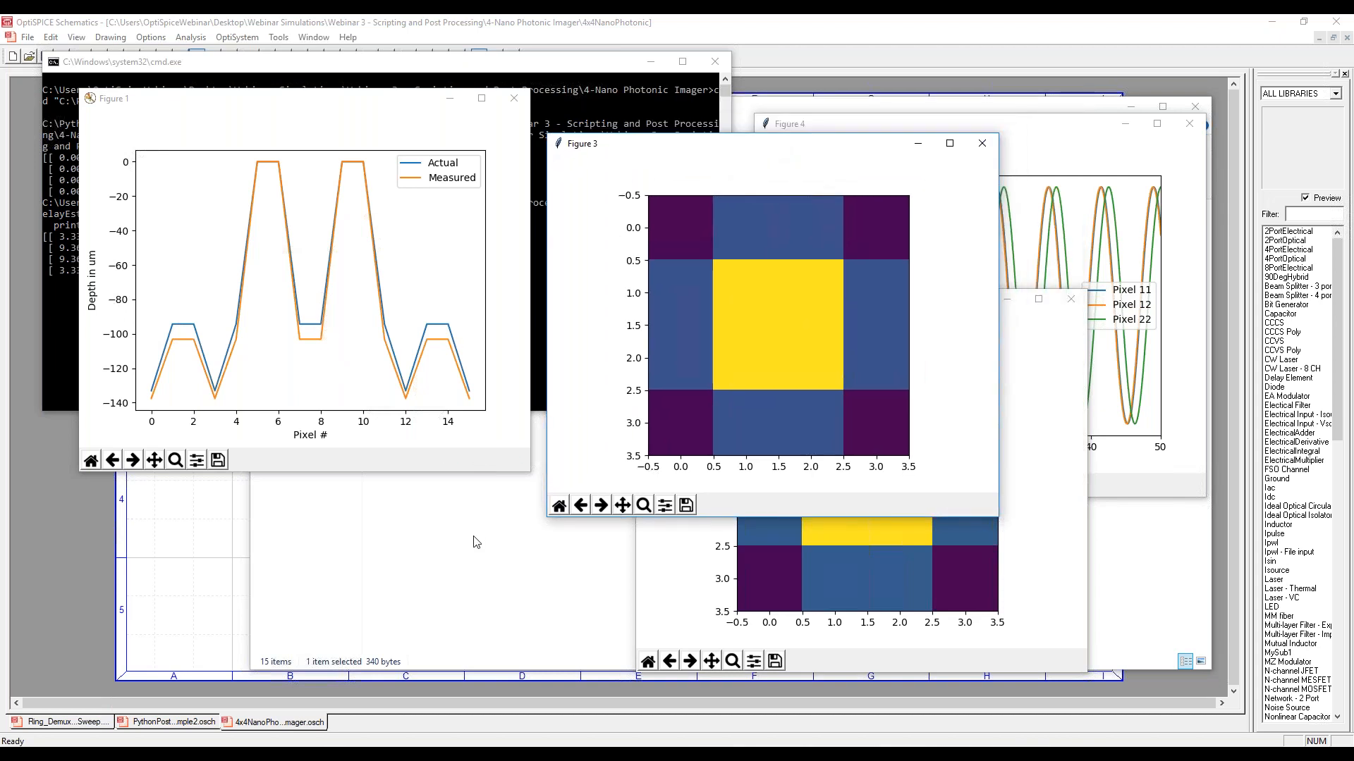
Bring Figure 4 forward to examine the photodiode outputs of pixels 11, 12 and 22, and close Figures 4 and 3.
click(1052, 130)
drag(1016, 141, 882, 222)
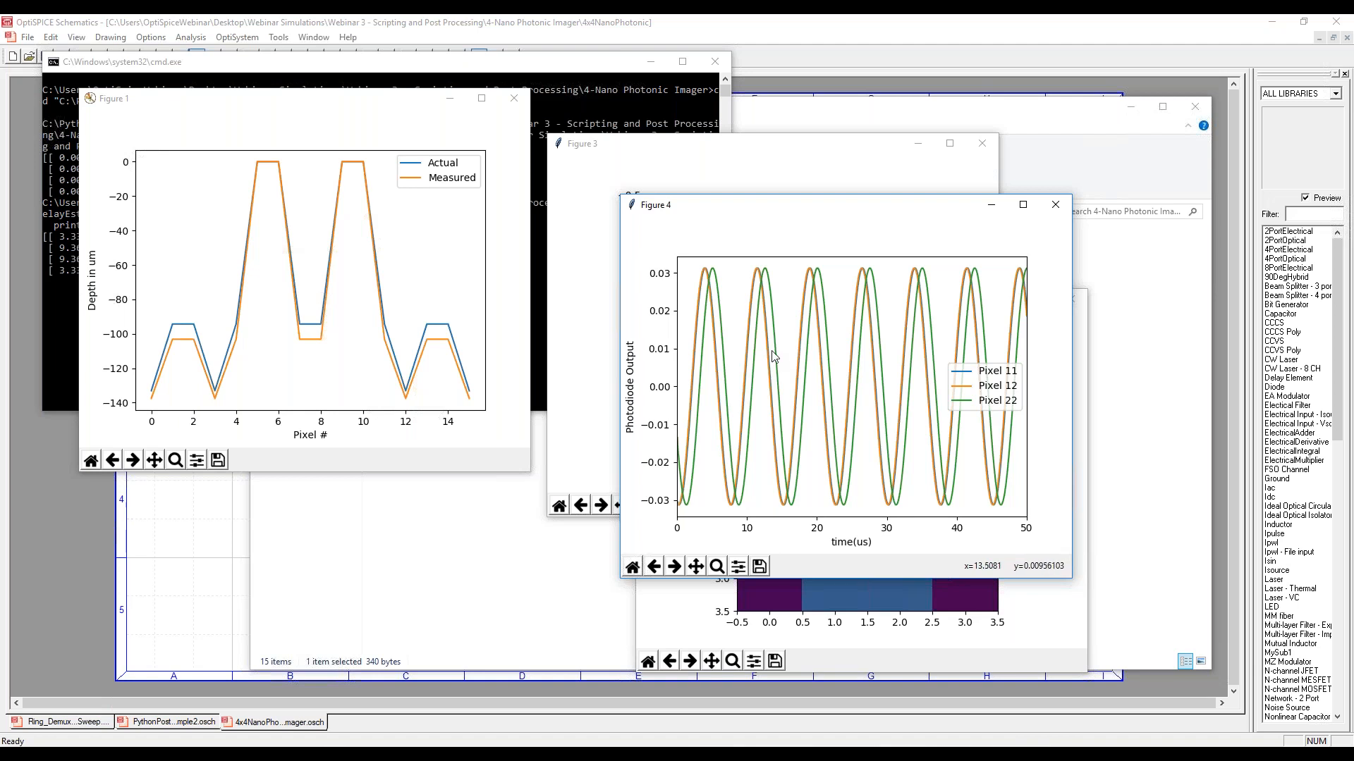
click(1055, 205)
click(985, 149)
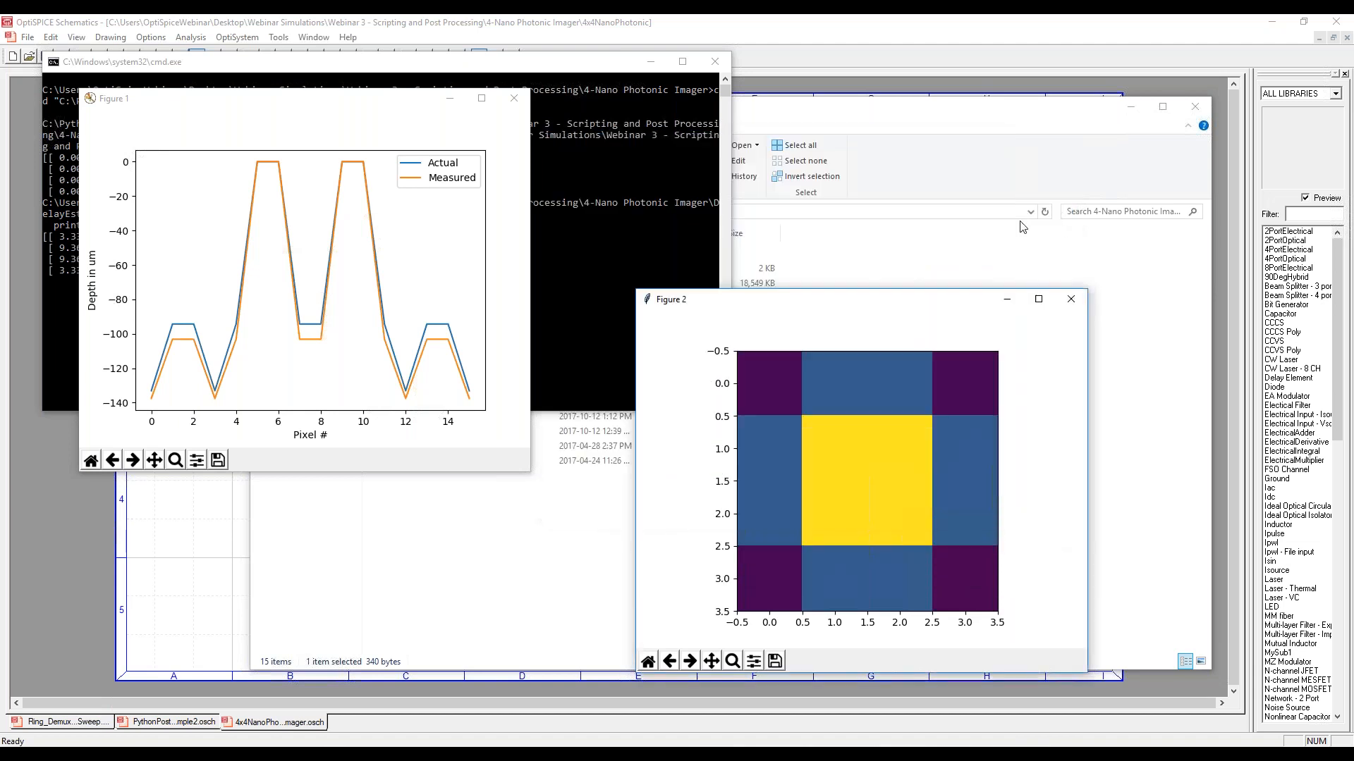
Close Figures 2 and 1, dismiss the finished command window and return to the 4x4 imager schematic in OptiSPICE.
click(1071, 299)
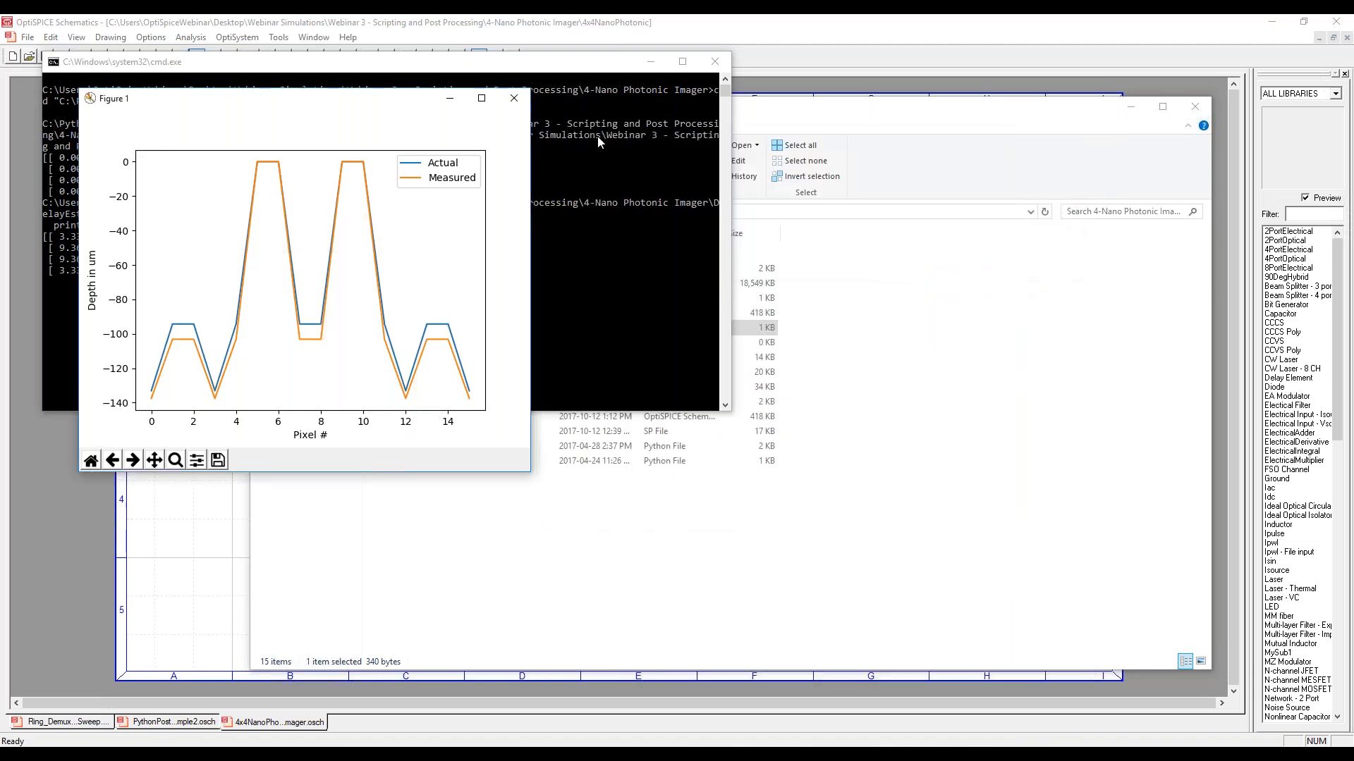
click(513, 98)
key(Return)
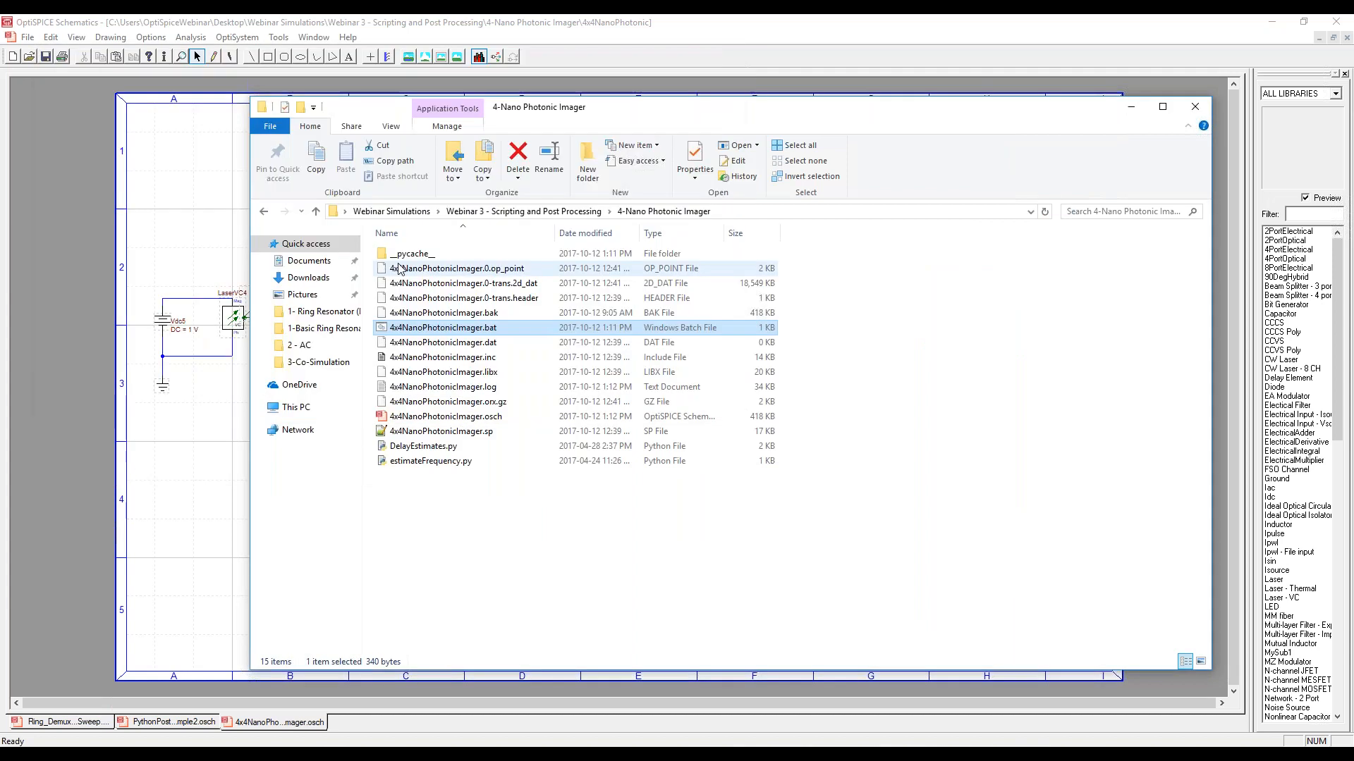
click(179, 545)
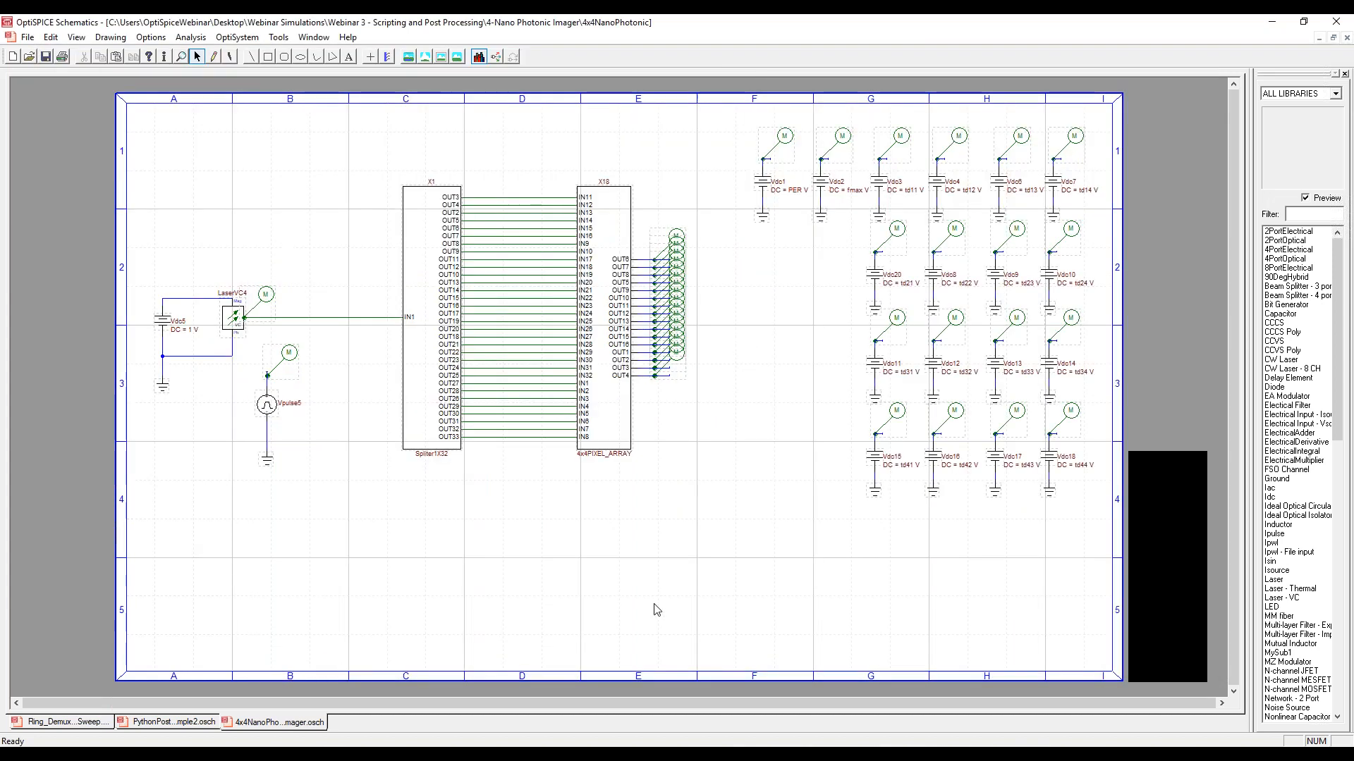
Examine the PER parameter in the Spice Command of the simulation setup, and close both dialogs.
double_click(708, 527)
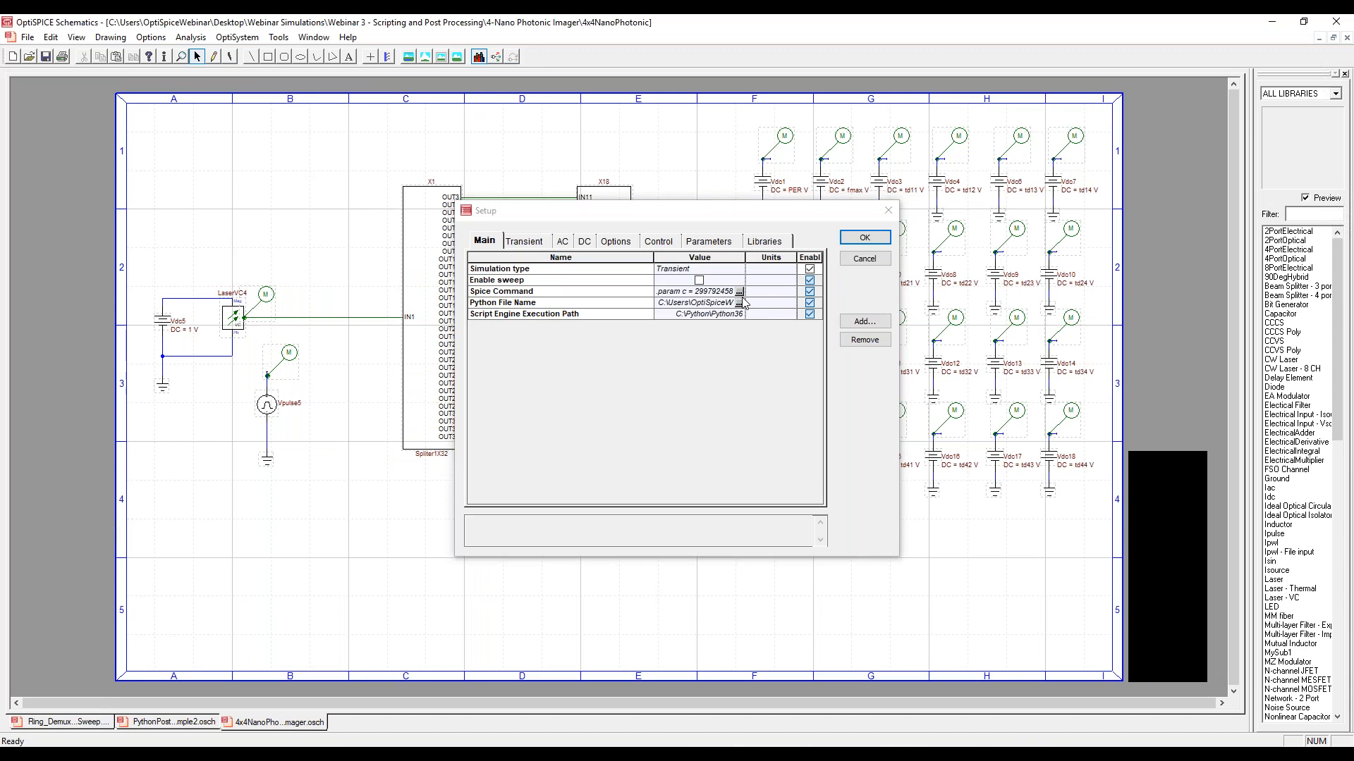
click(739, 292)
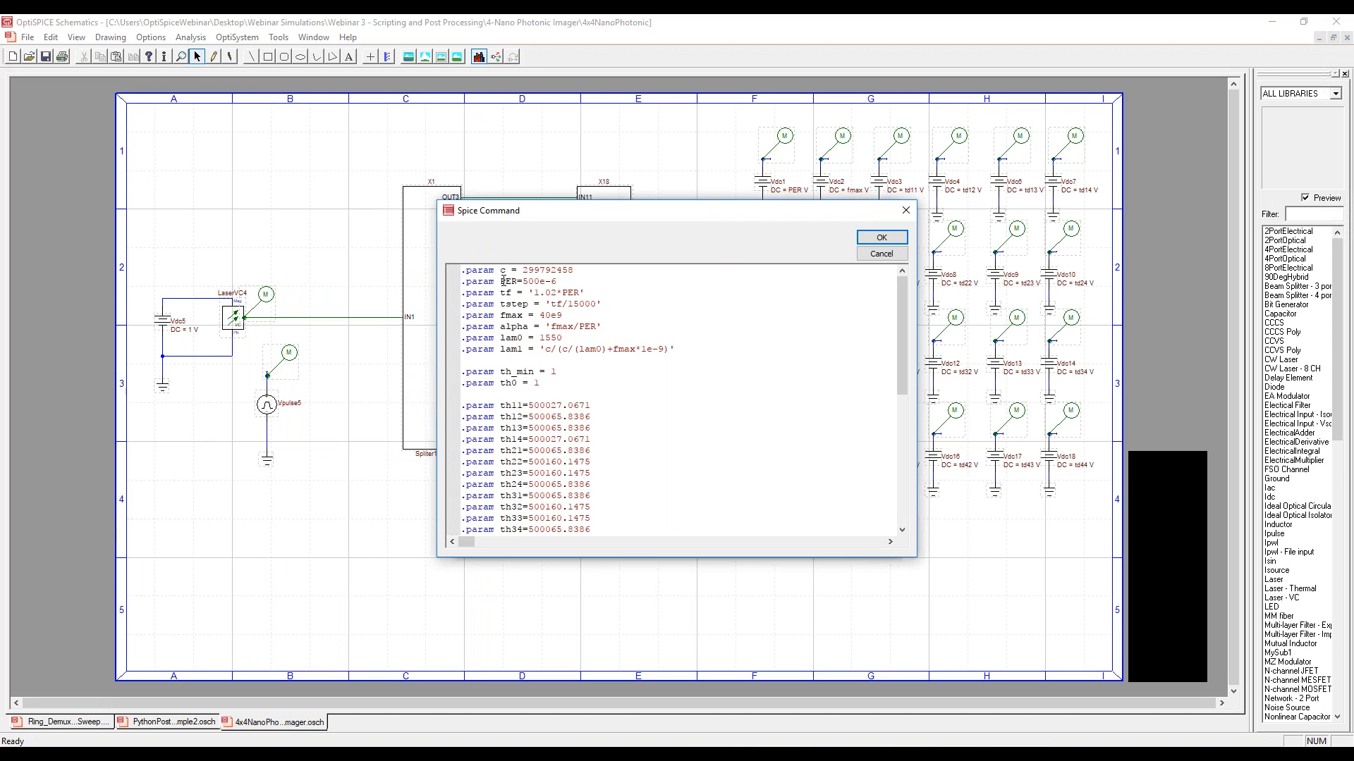
drag(518, 280, 571, 291)
click(522, 292)
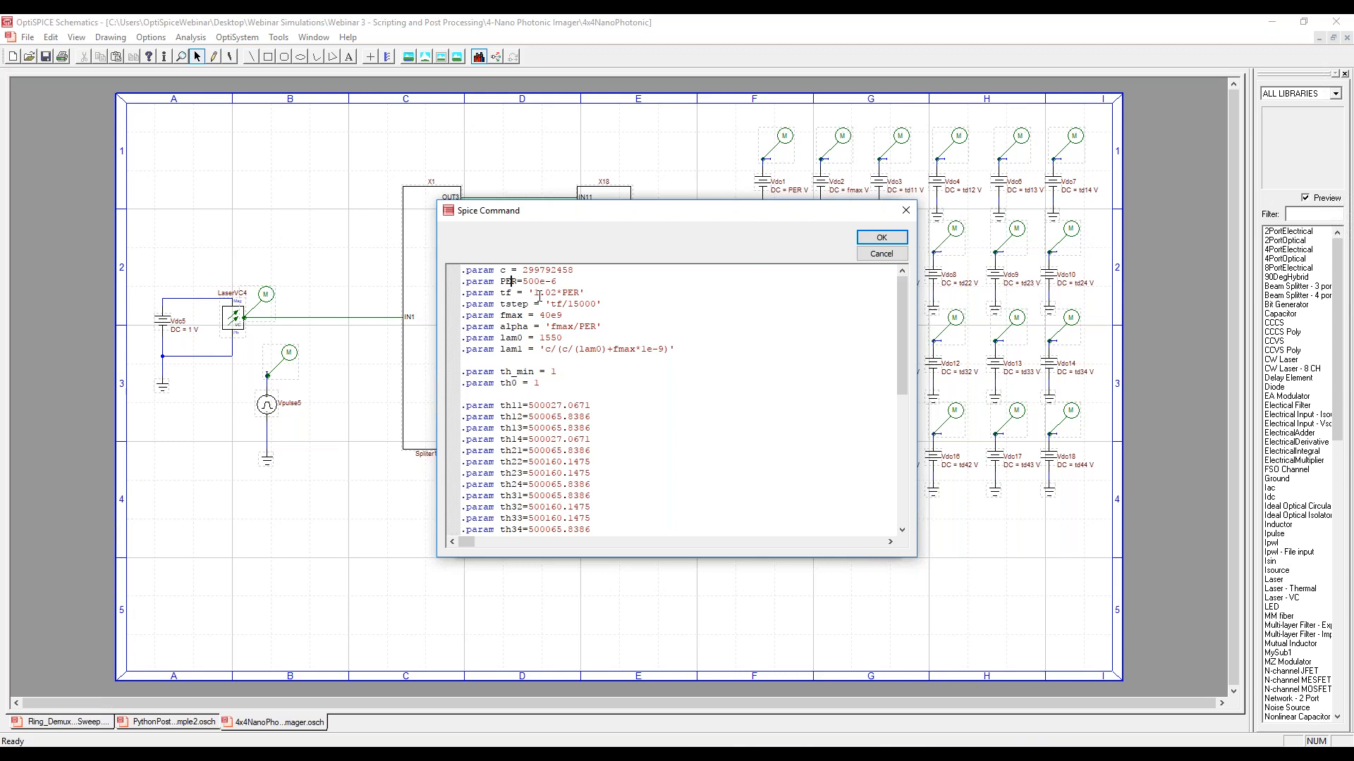
drag(568, 281, 500, 281)
click(867, 242)
click(866, 239)
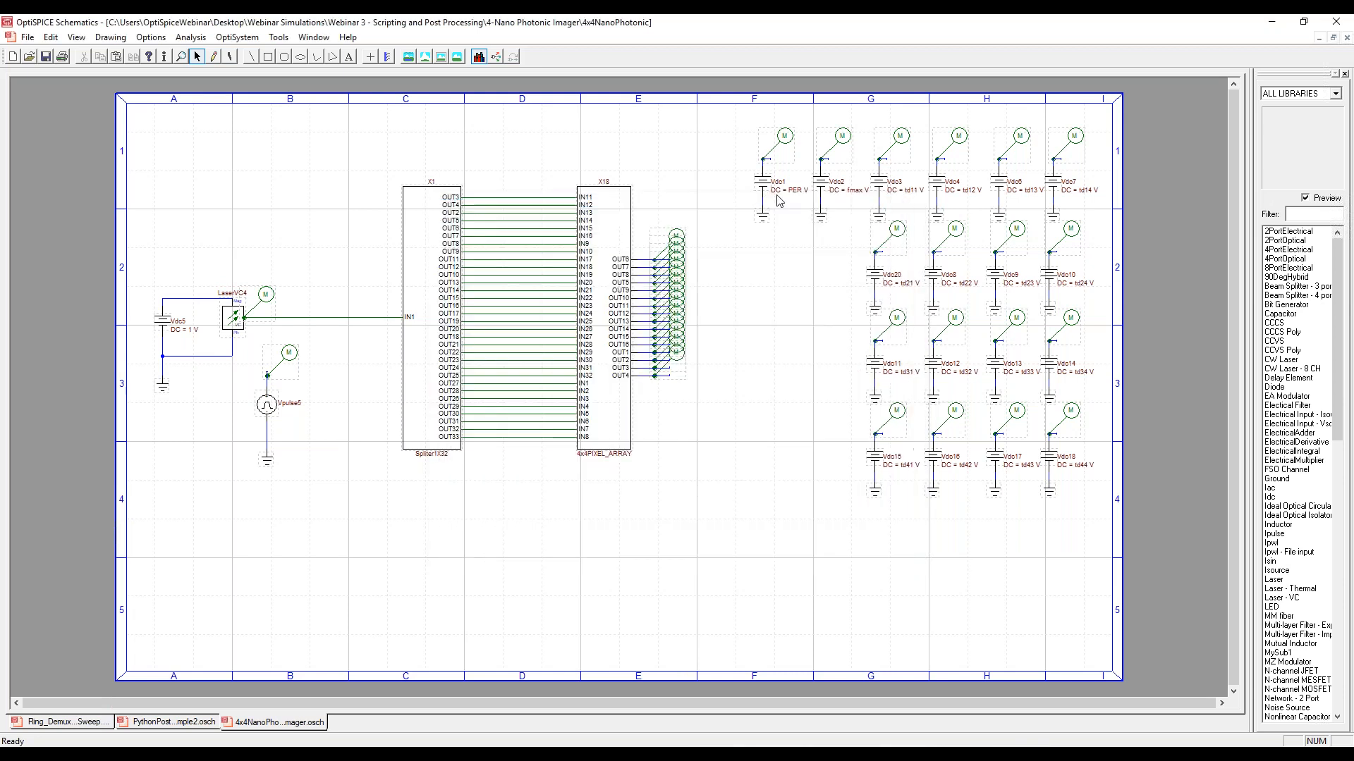
Inspect the DC voltage parameter of source Vdc1 and close its parameters dialog.
click(821, 185)
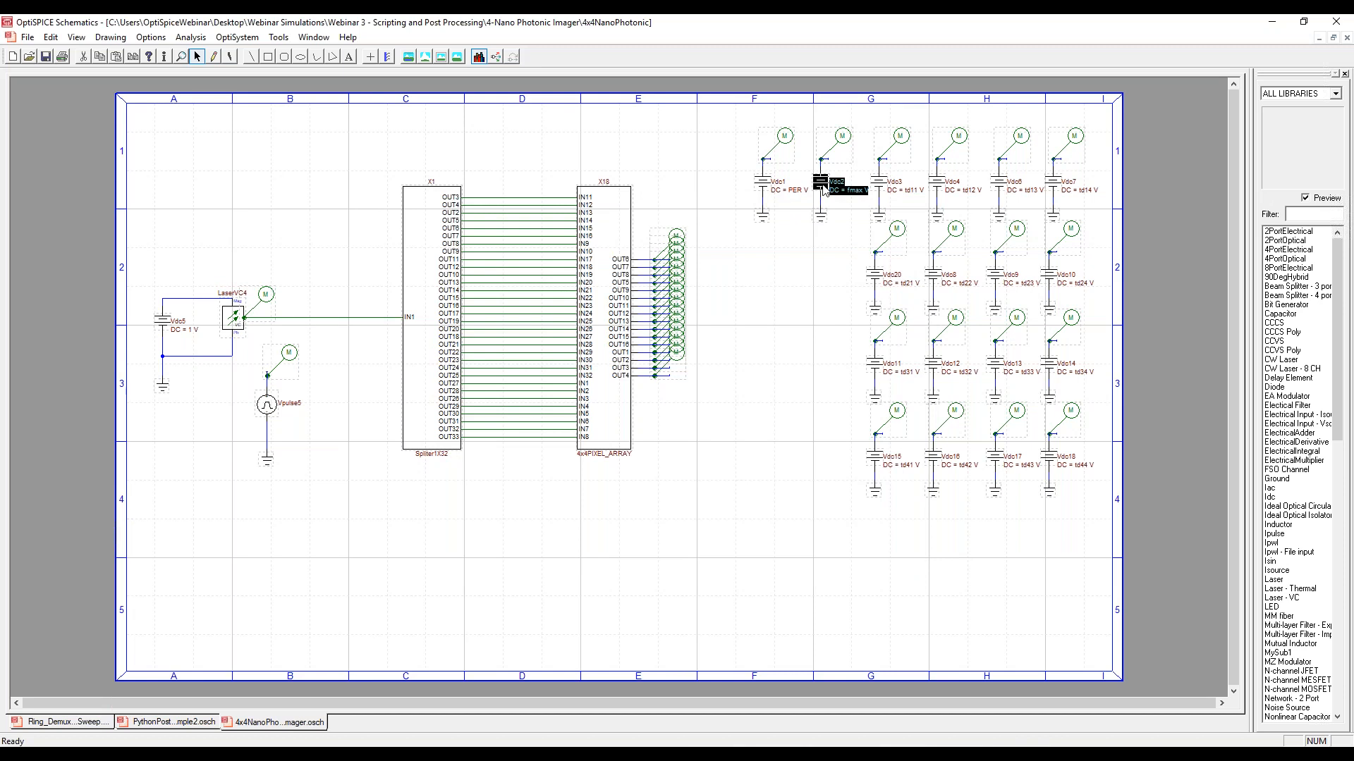
click(767, 192)
double_click(767, 192)
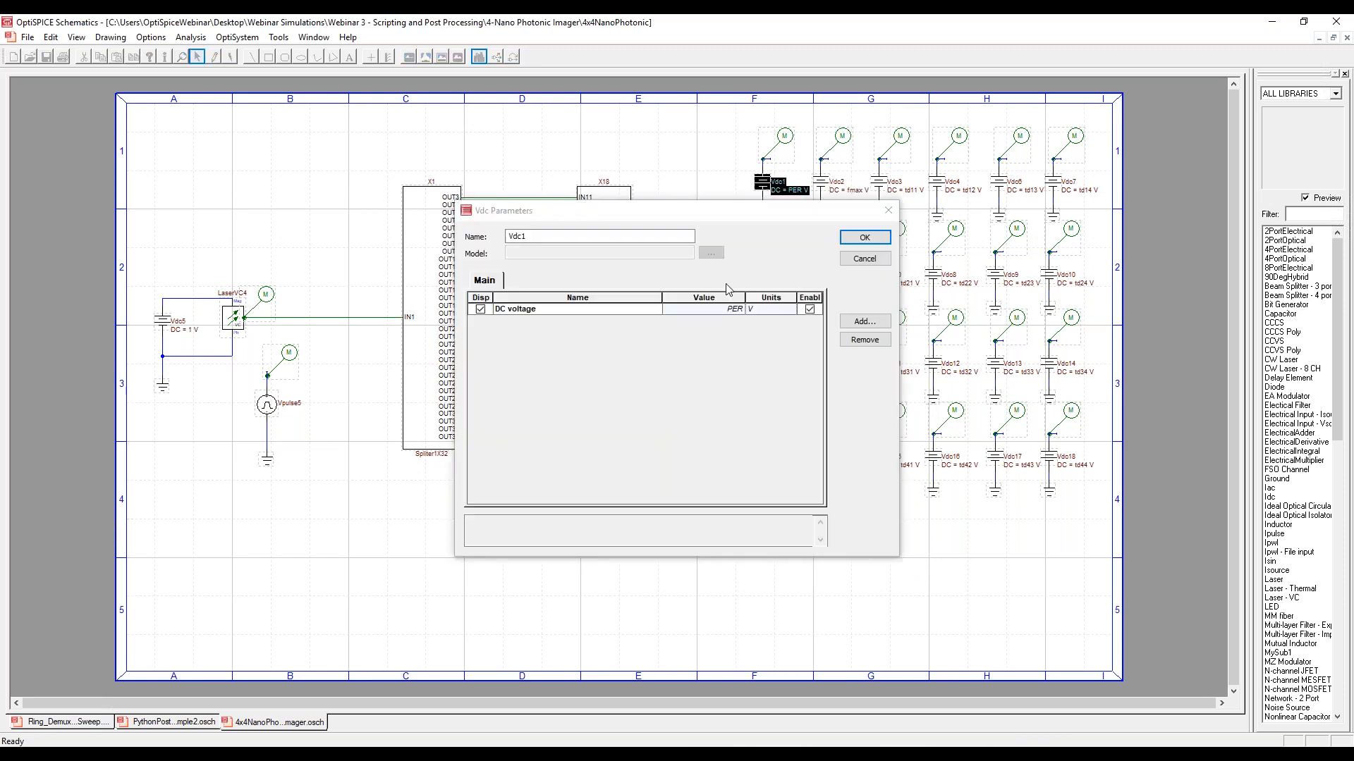
click(733, 310)
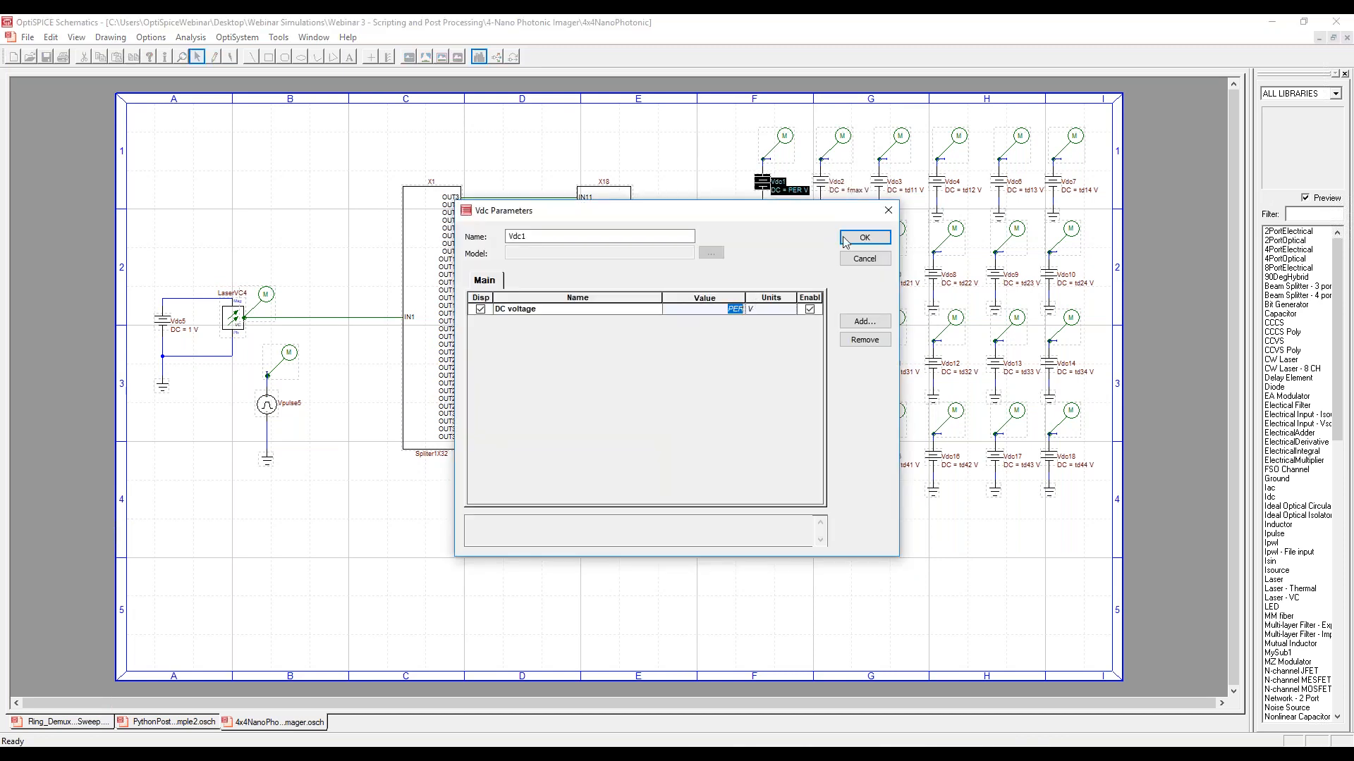
click(865, 237)
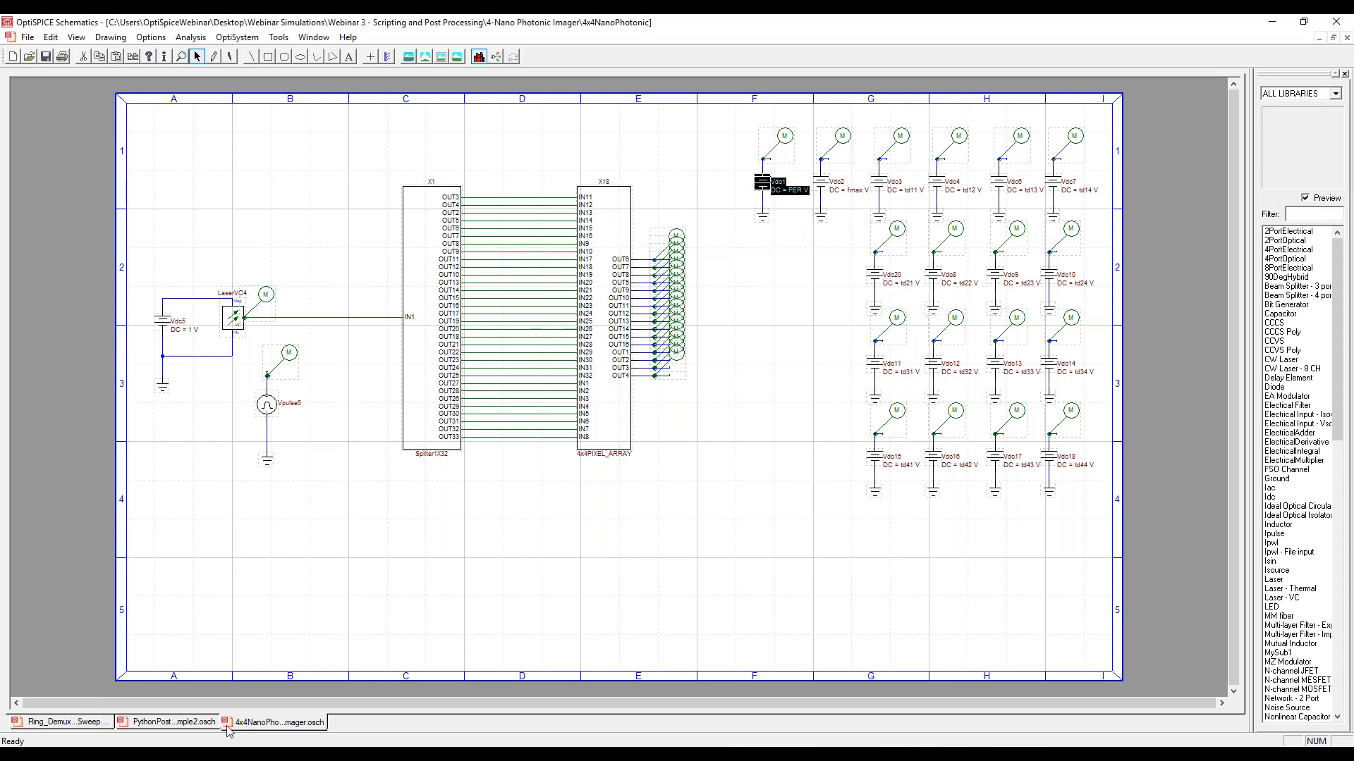
Switch to File Explorer, open DelayEstimates.py in Notepad++ and examine the PER and FMAX assignments.
click(211, 753)
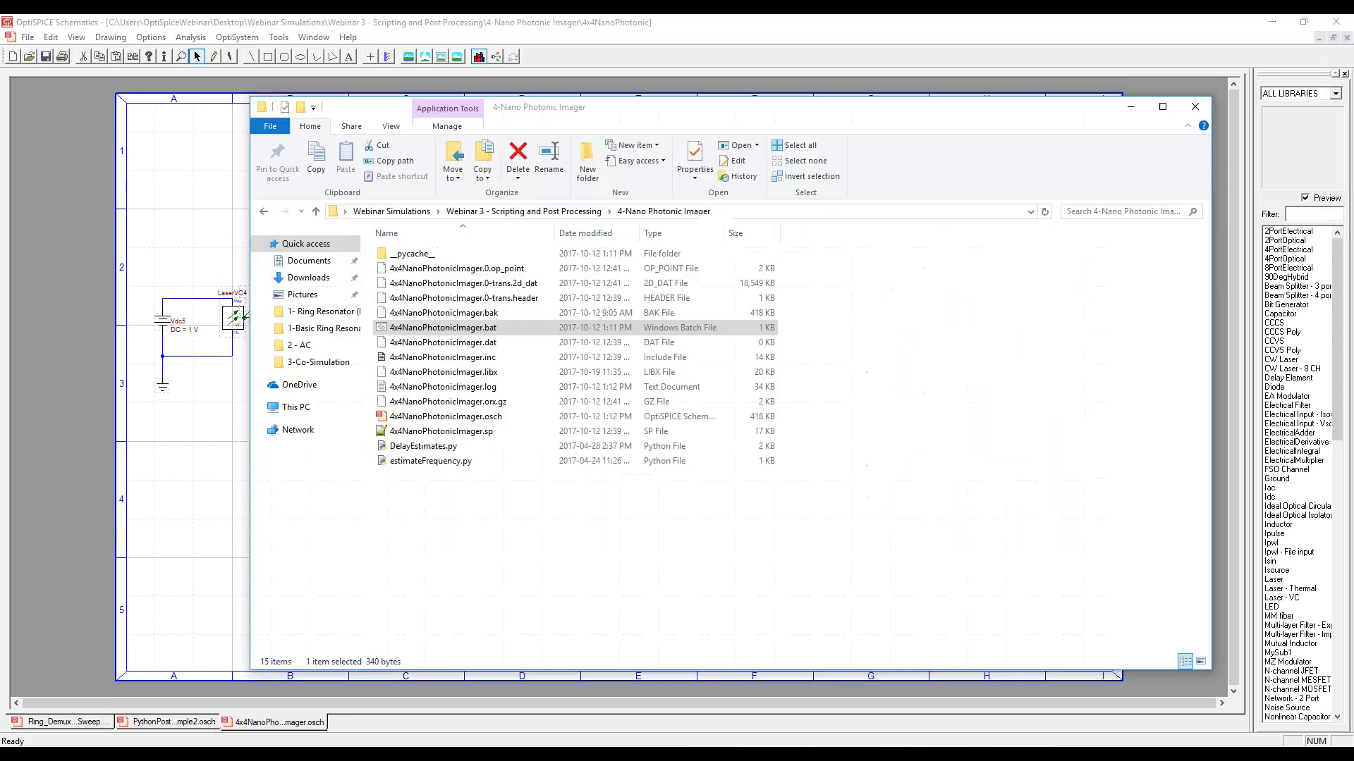
right_click(440, 451)
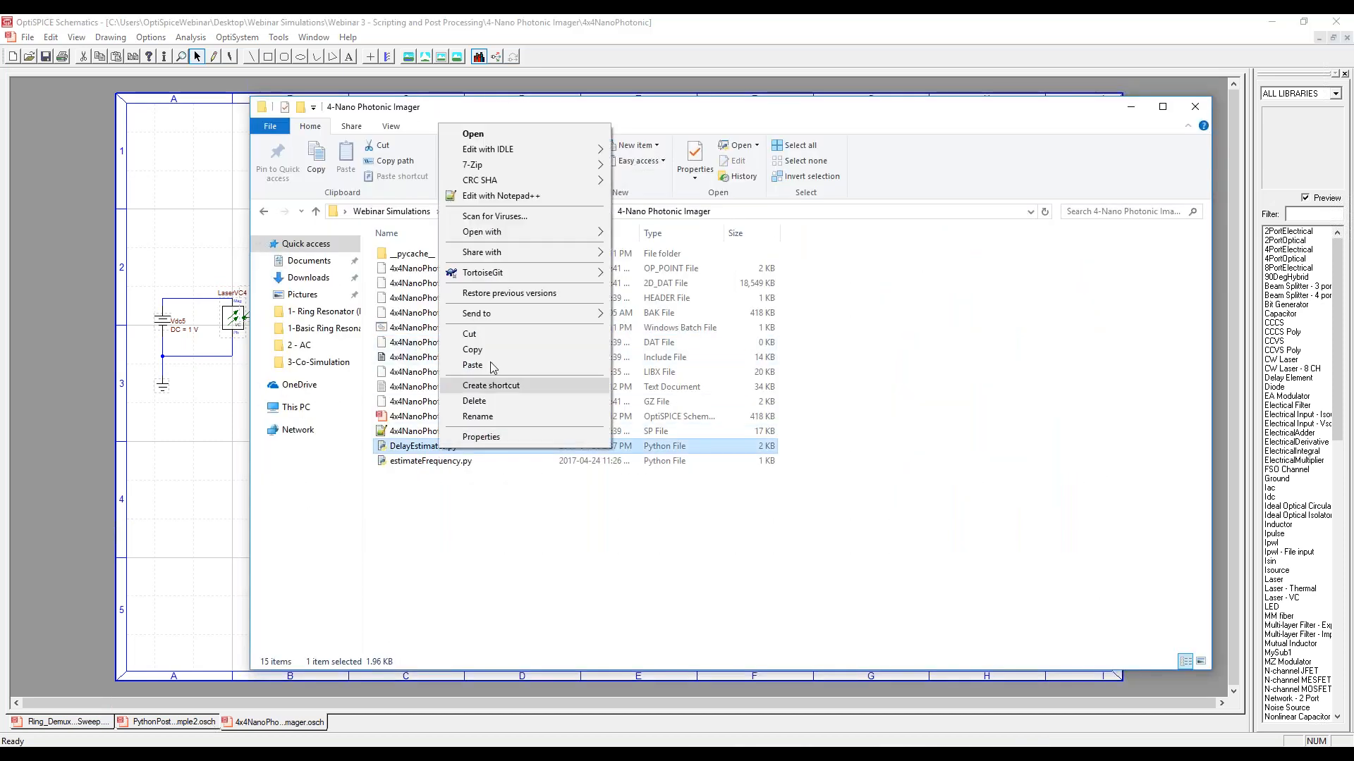
click(497, 198)
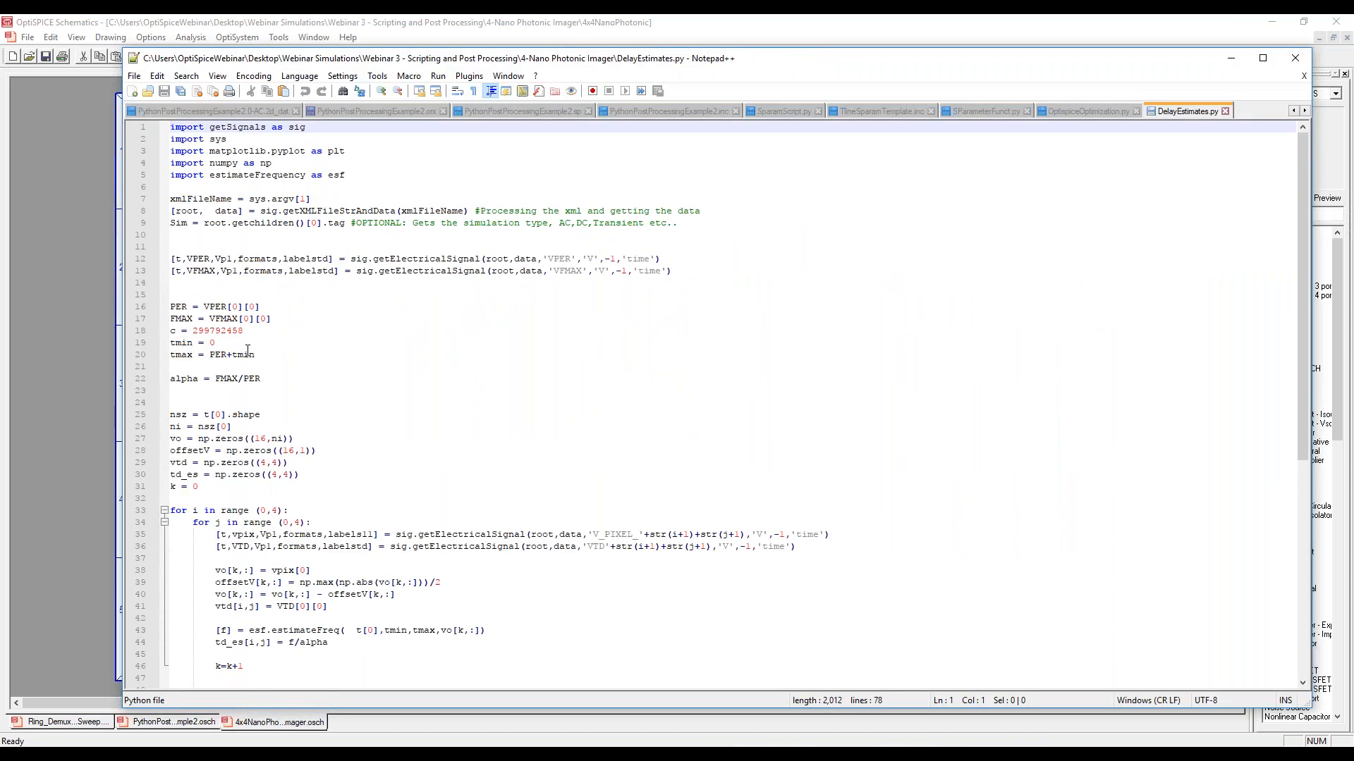
drag(202, 304, 231, 303)
click(178, 308)
click(181, 319)
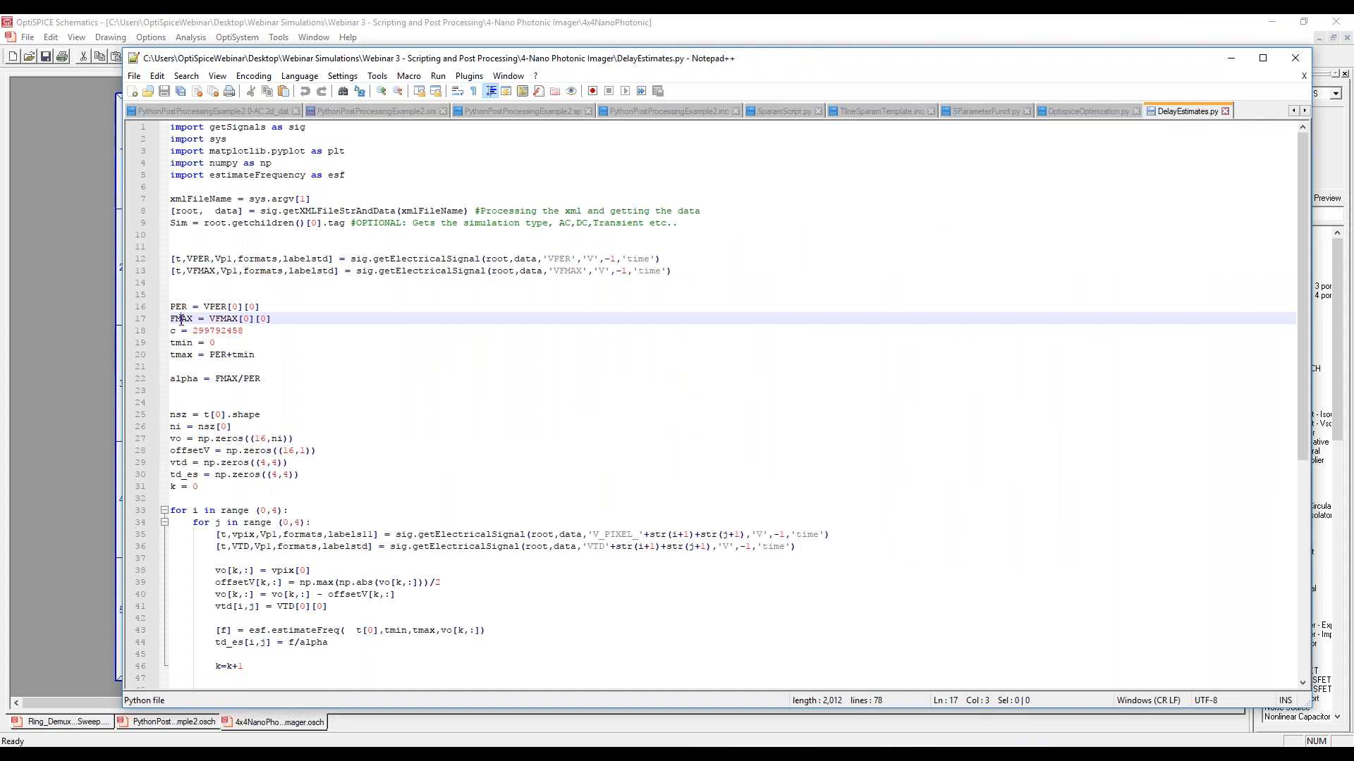
Examine the nested for loops in DelayEstimates.py that read the V_PIXEL and VTD electrical signals.
scroll(231, 361, down, 3)
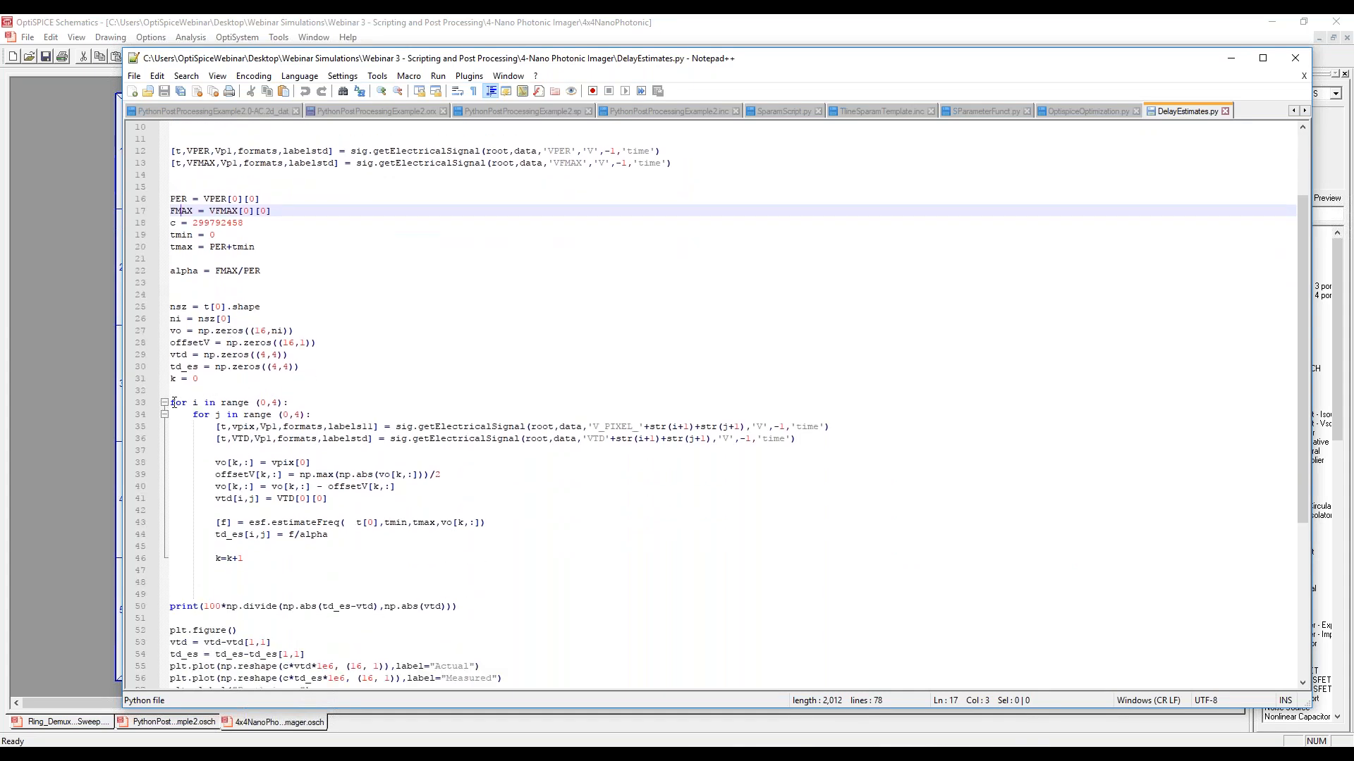
drag(171, 403, 300, 439)
click(395, 391)
click(463, 426)
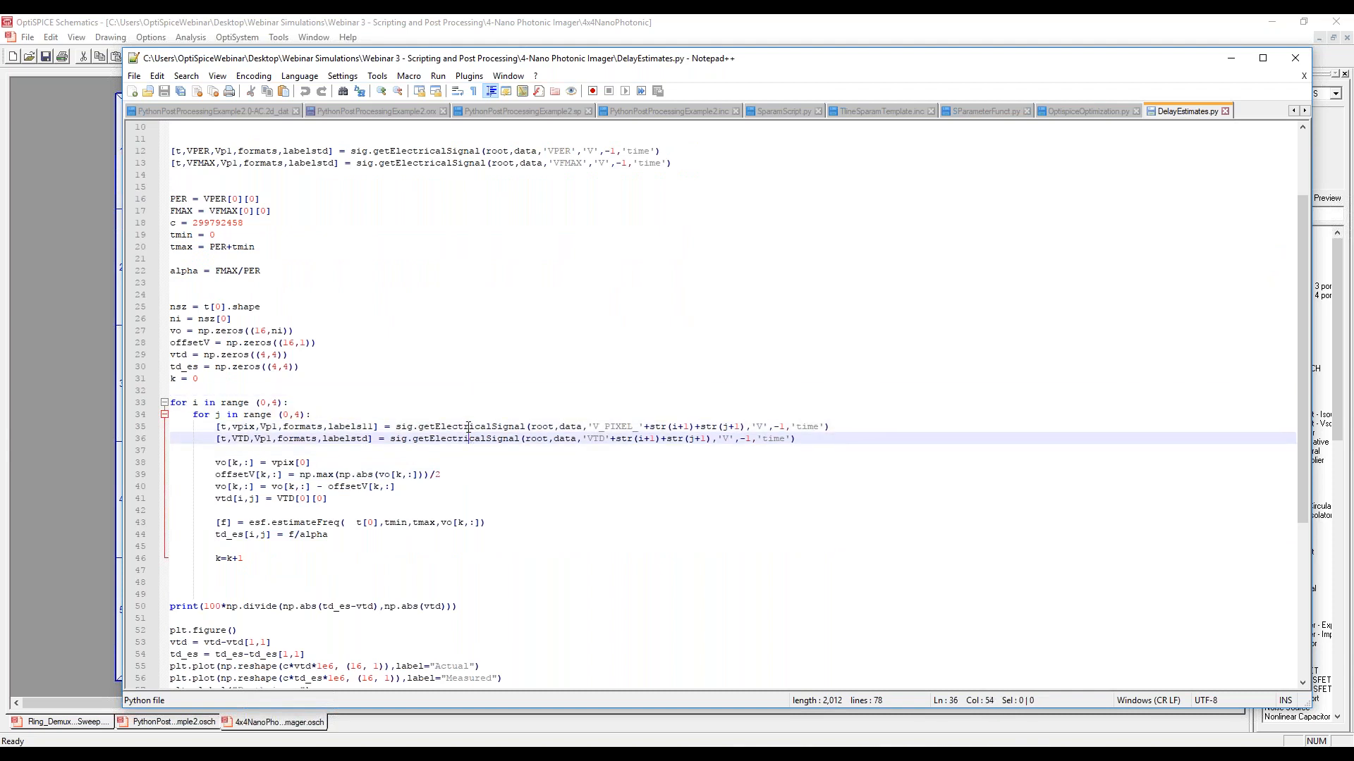
click(456, 440)
drag(662, 63, 689, 63)
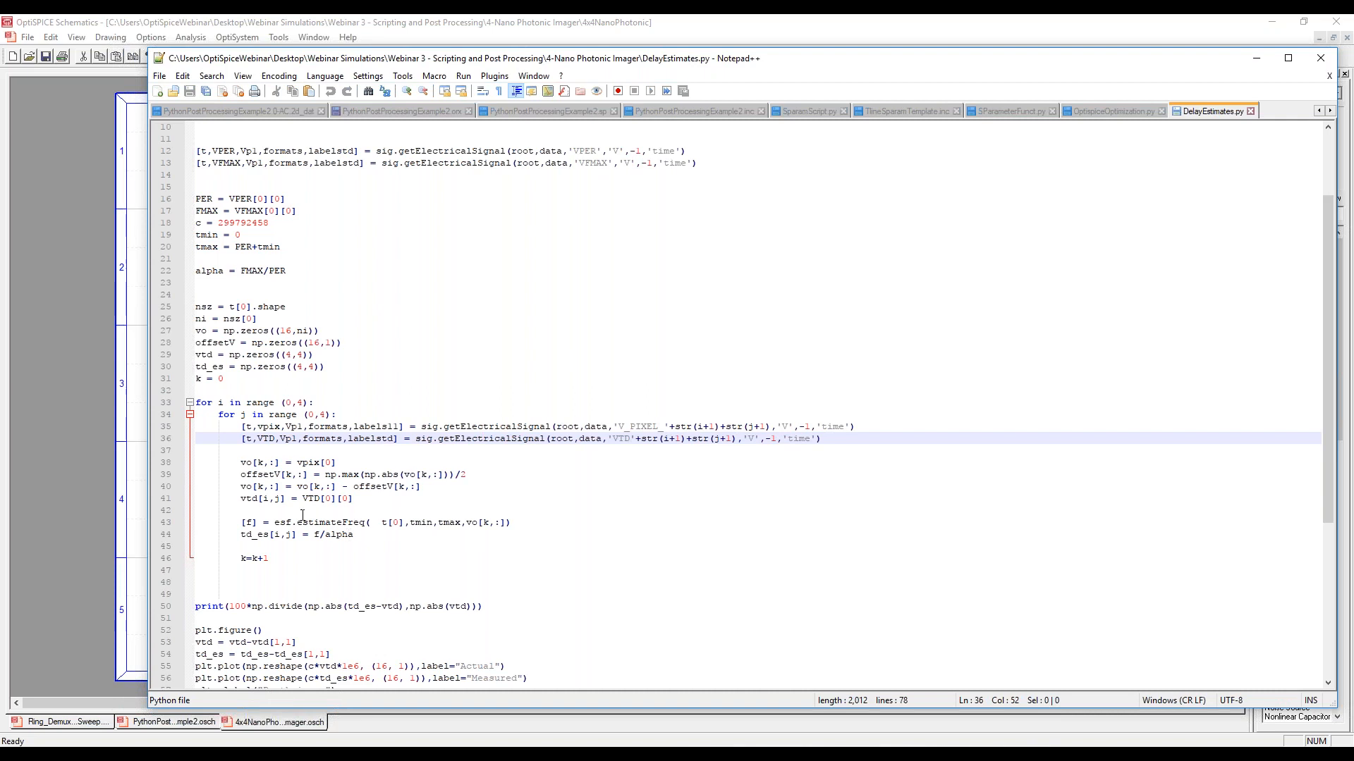
Review the esf.estimateFreq call, the vtd offset line and the plotting code through the end of the script.
drag(233, 521, 578, 523)
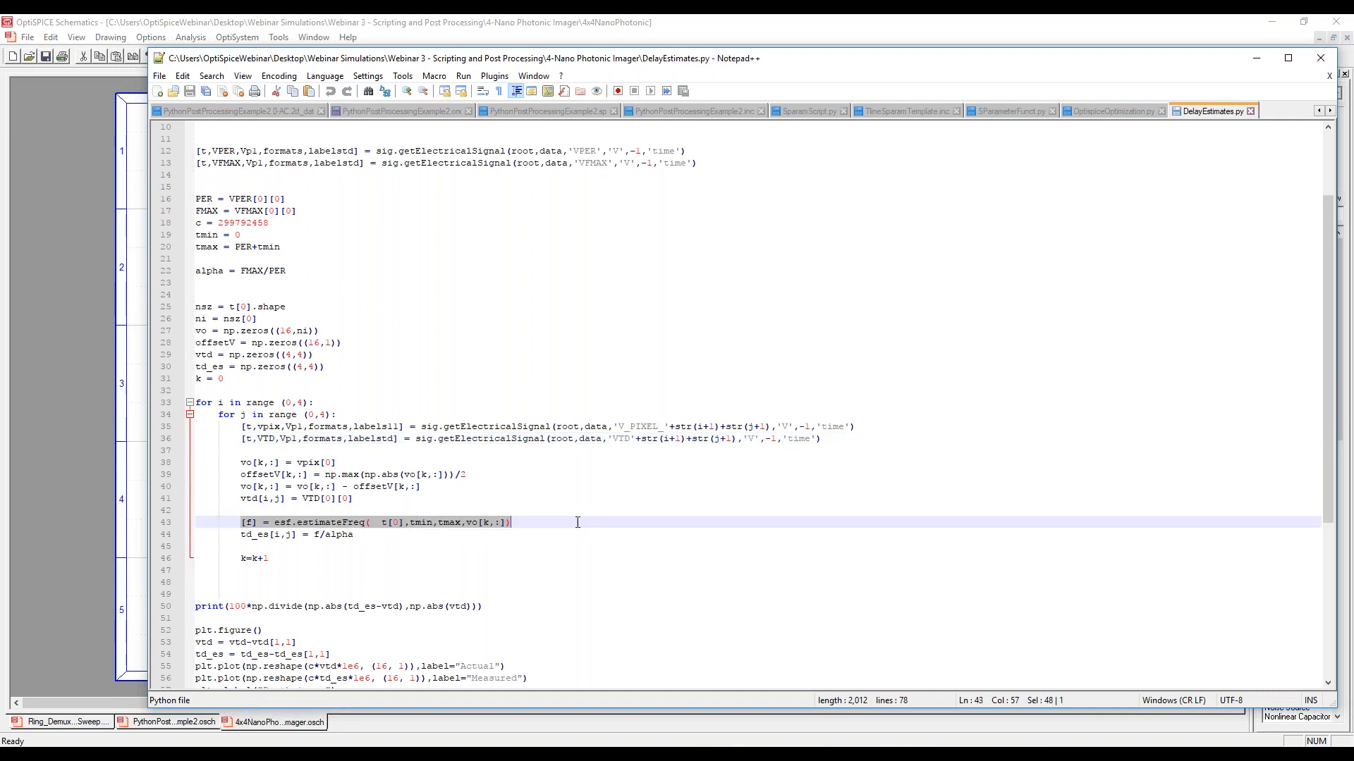
scroll(465, 490, down, 4)
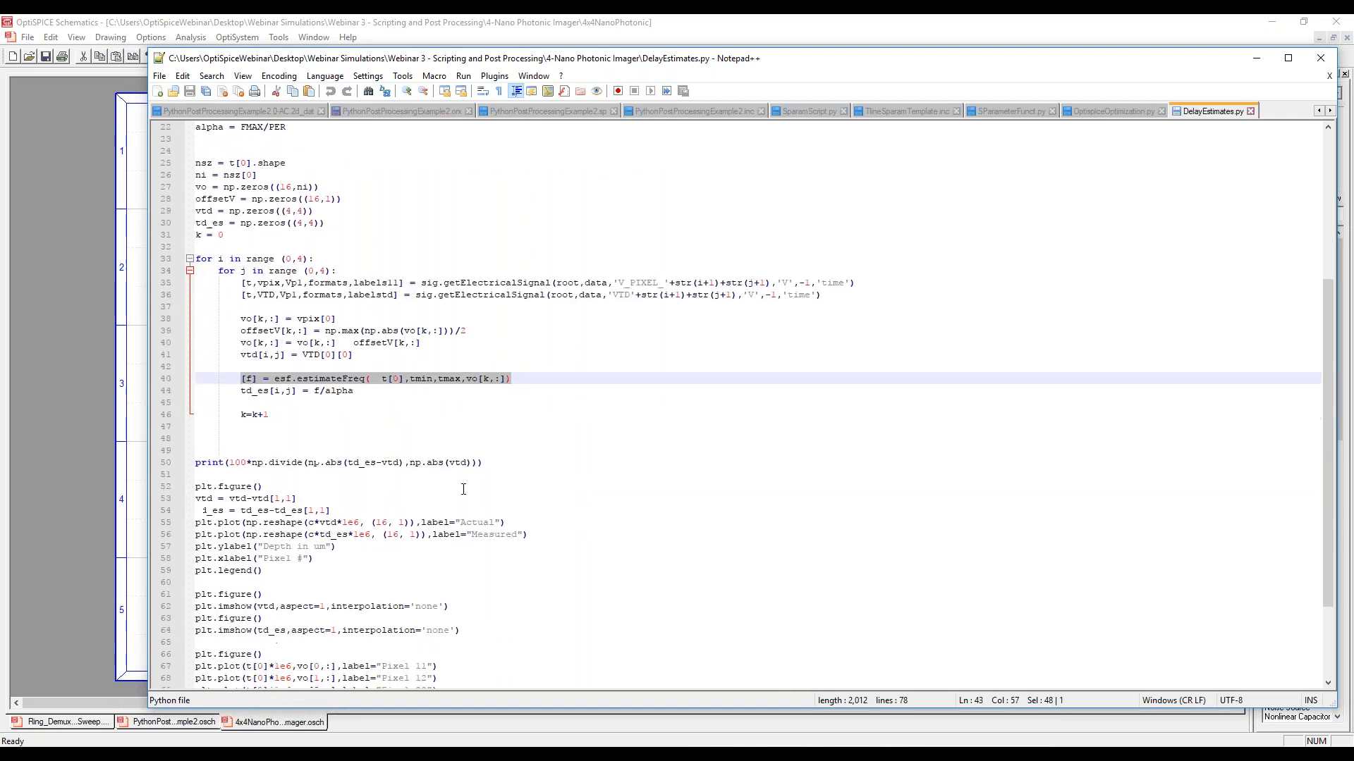
scroll(464, 489, down, 2)
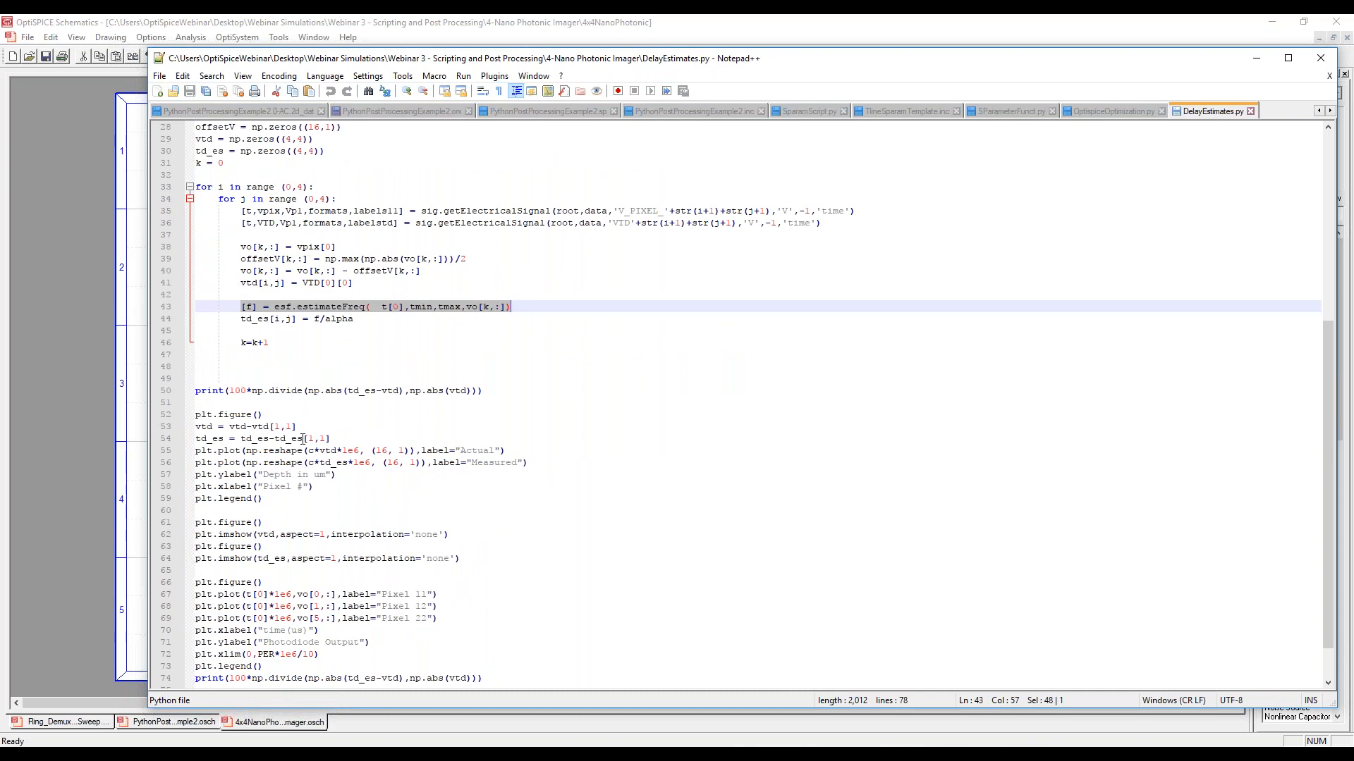
double_click(214, 427)
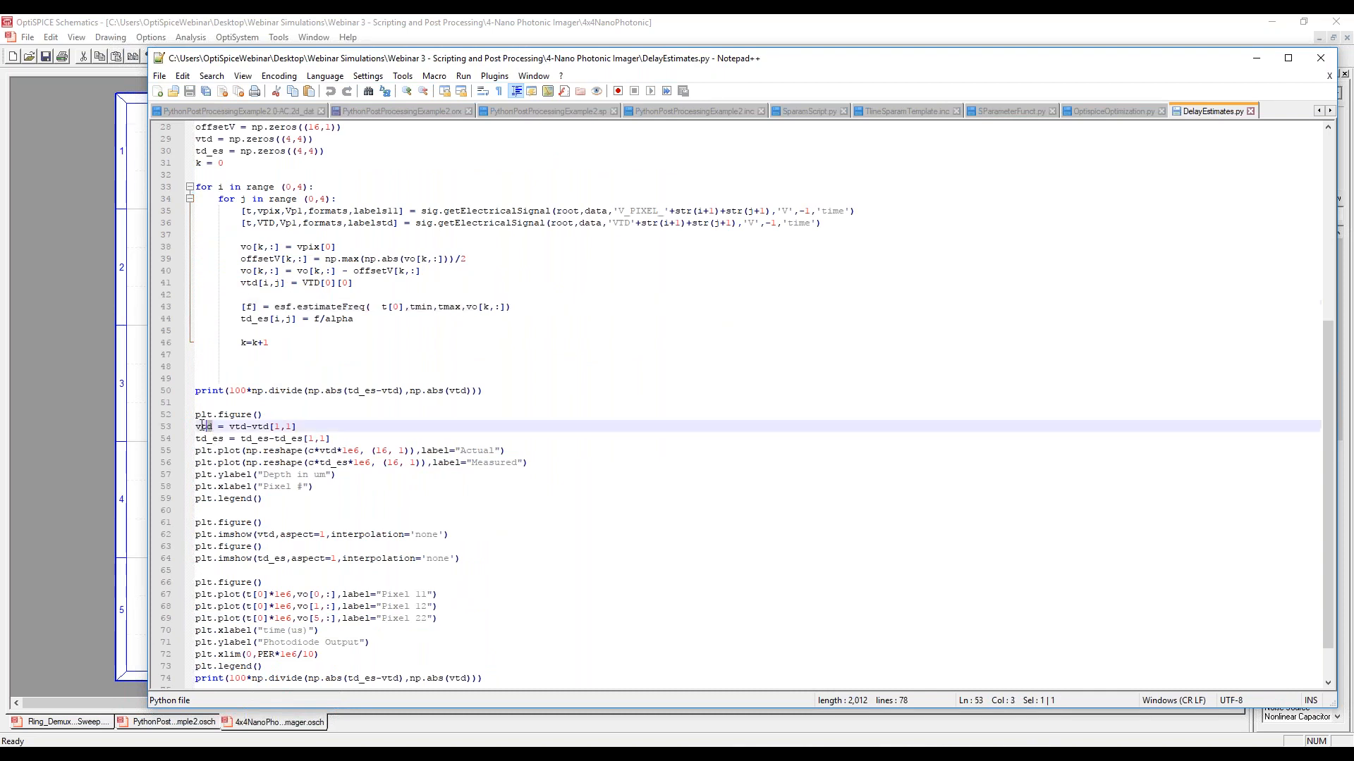
scroll(461, 459, down, 2)
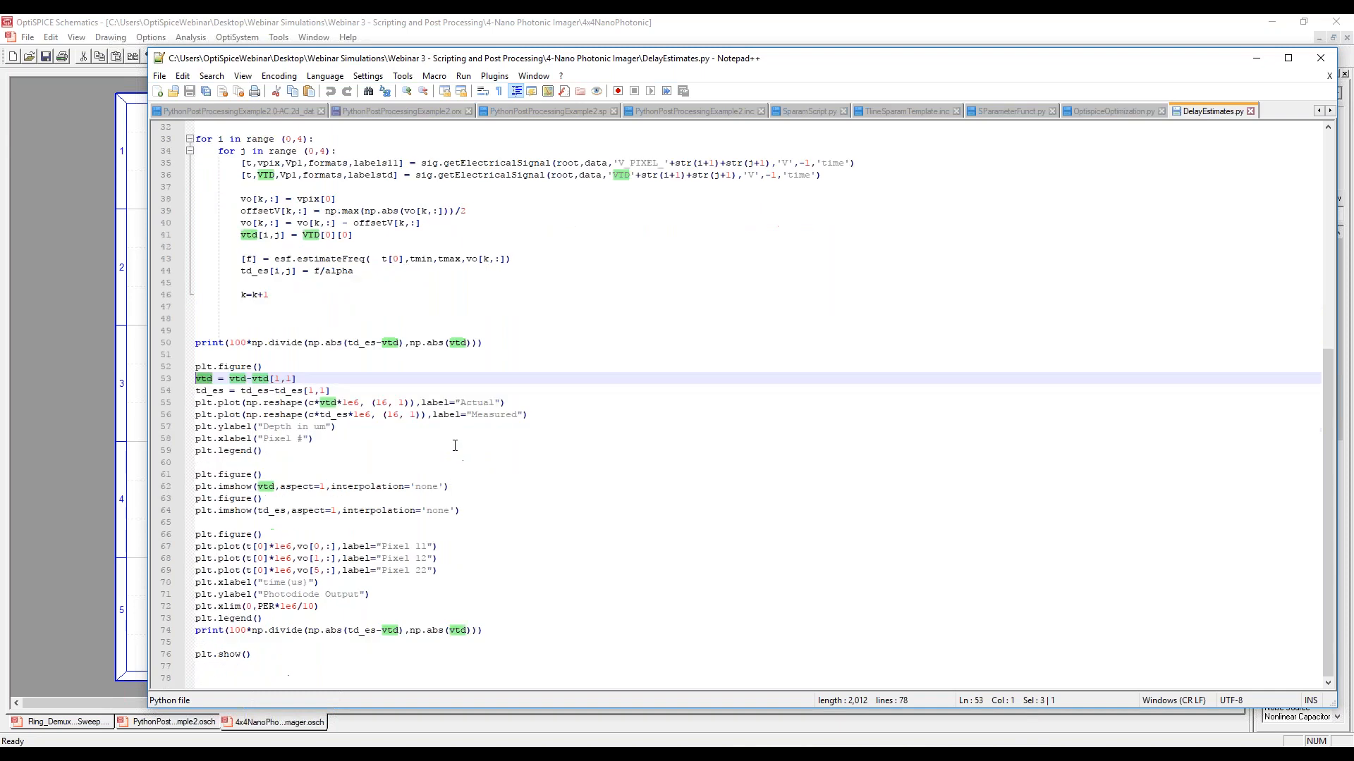